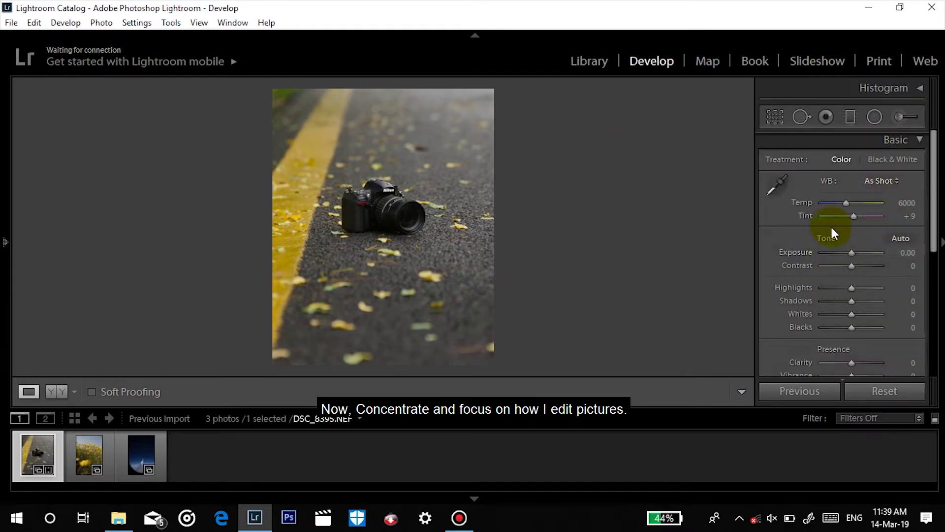
- Set Contrast to +21, Highlights to +36, Shadows to +38, Whites to +29 and Blacks to −19, with Exposure reset to 0
left_click_drag(851, 253, 858, 263)
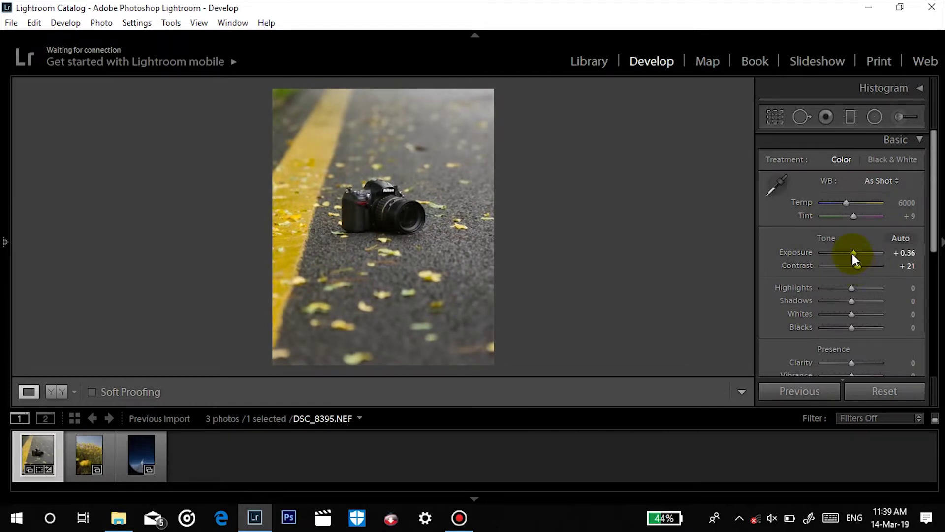
double_click(850, 253)
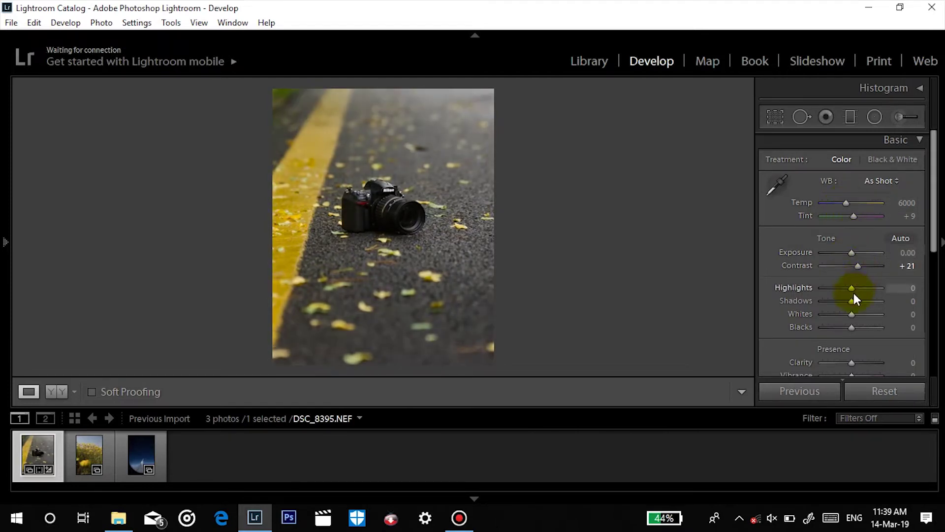
left_click_drag(852, 287, 846, 327)
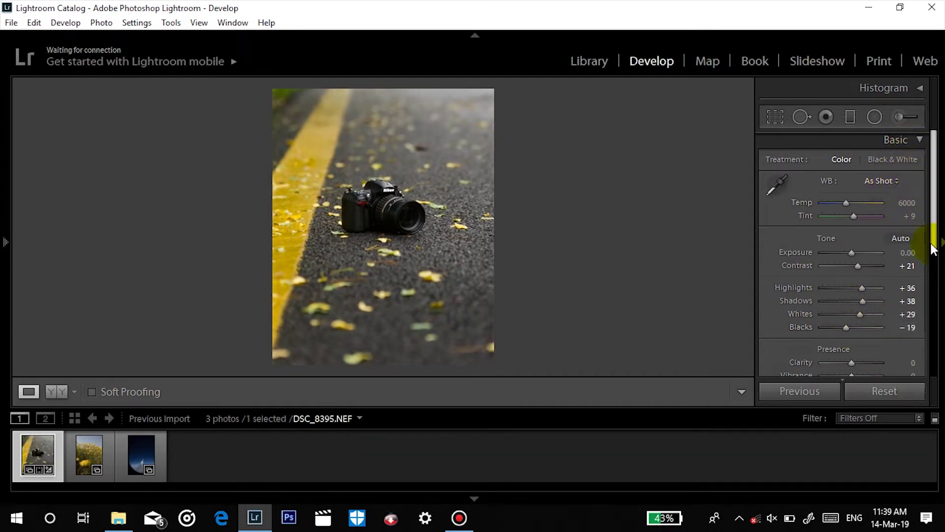
- Set Clarity to +17 and collapse the Basic adjustments
scroll(928, 246, "down", 2)
left_click_drag(853, 307, 858, 305)
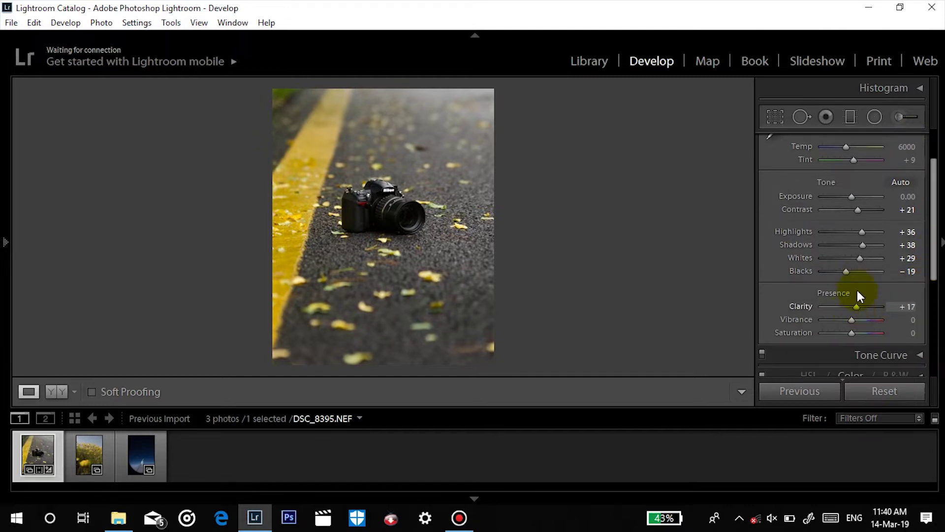
scroll(930, 192, "up", 2)
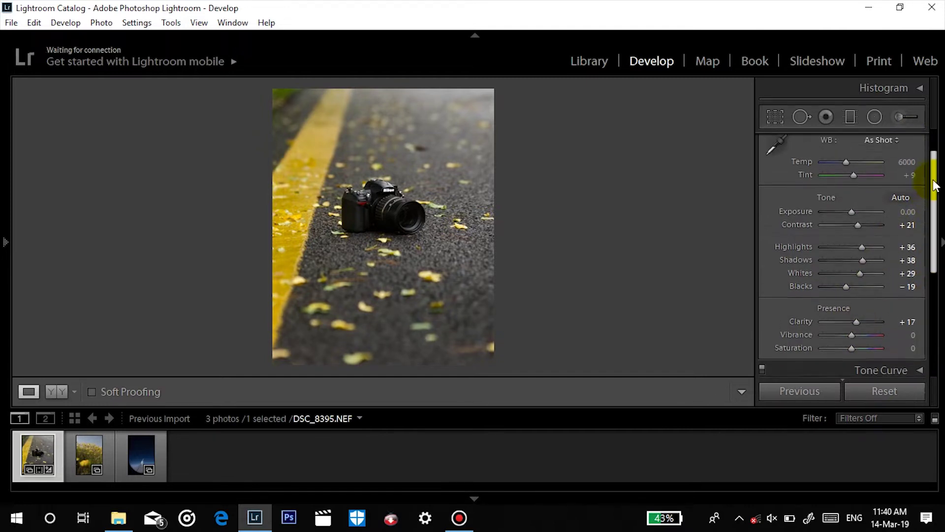
left_click(918, 141)
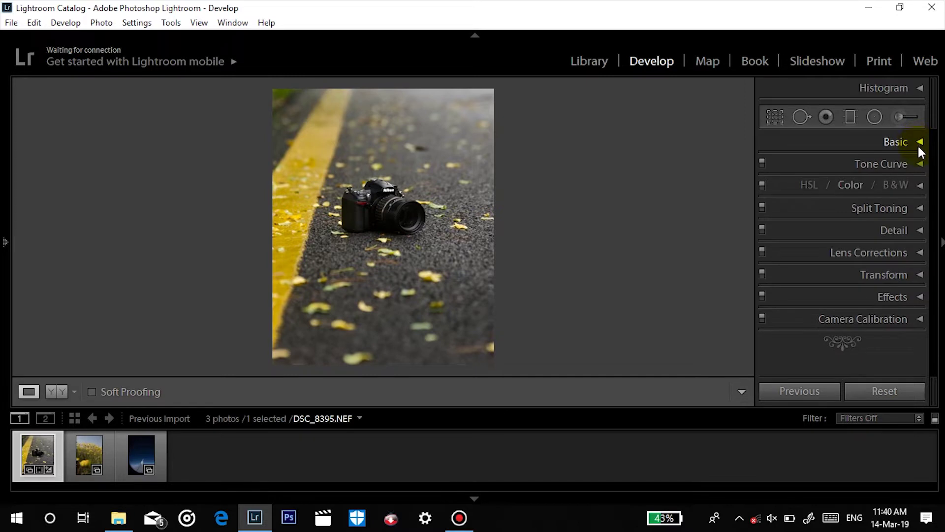
- Set the luminance of the red color range to +100
left_click(919, 187)
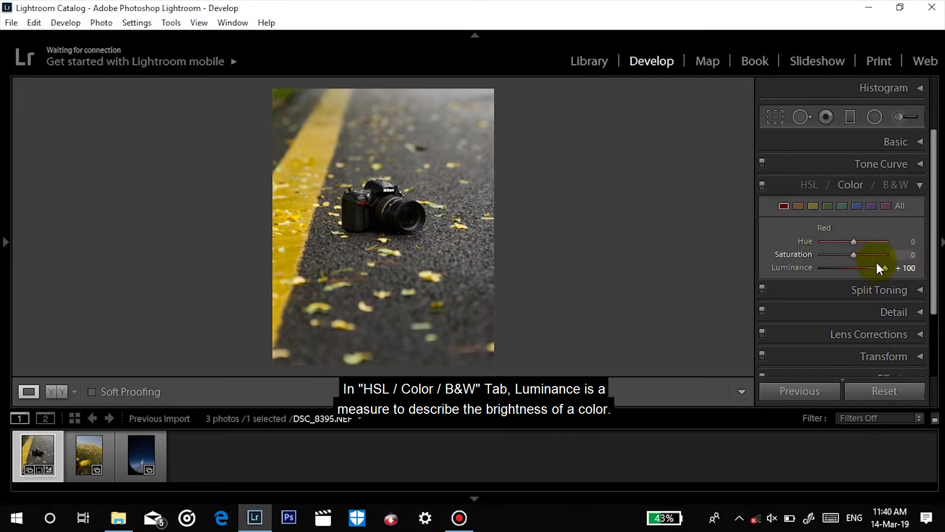
key("ctrl+z")
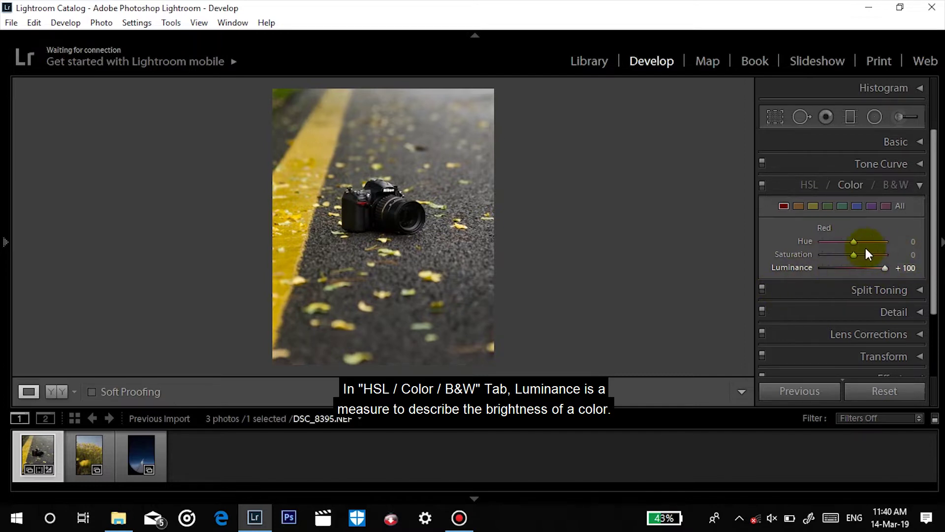
mouse_move(853, 242)
left_mouse_down()
mouse_move(844, 243)
mouse_move(852, 242)
left_mouse_up()
- Adjust the orange and yellow color ranges, and set the green range to Hue −100 and Luminance +67
left_click(798, 206)
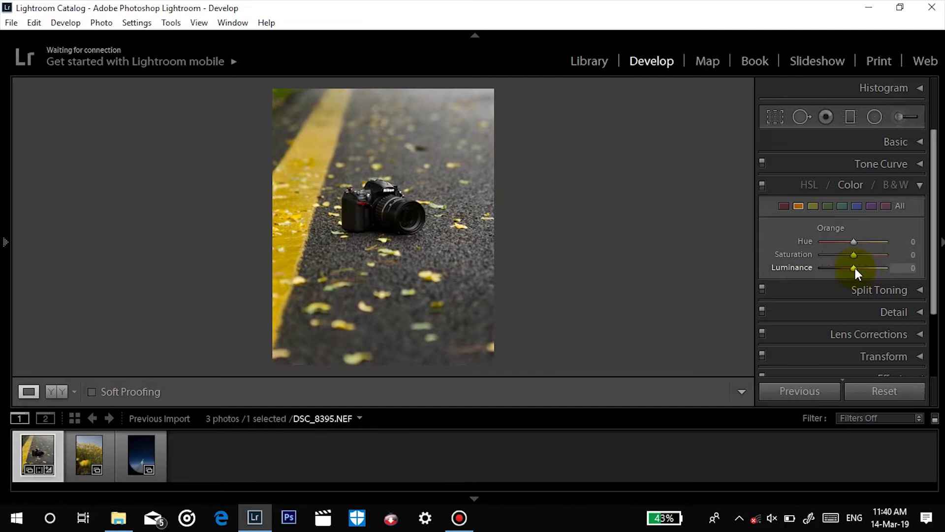
left_click_drag(877, 264, 824, 242)
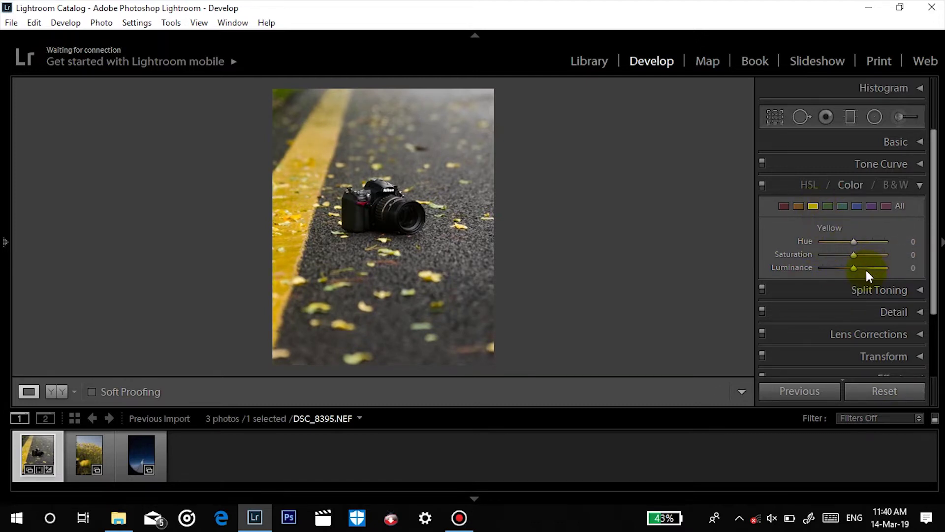
left_click_drag(856, 270, 806, 255)
left_click(828, 205)
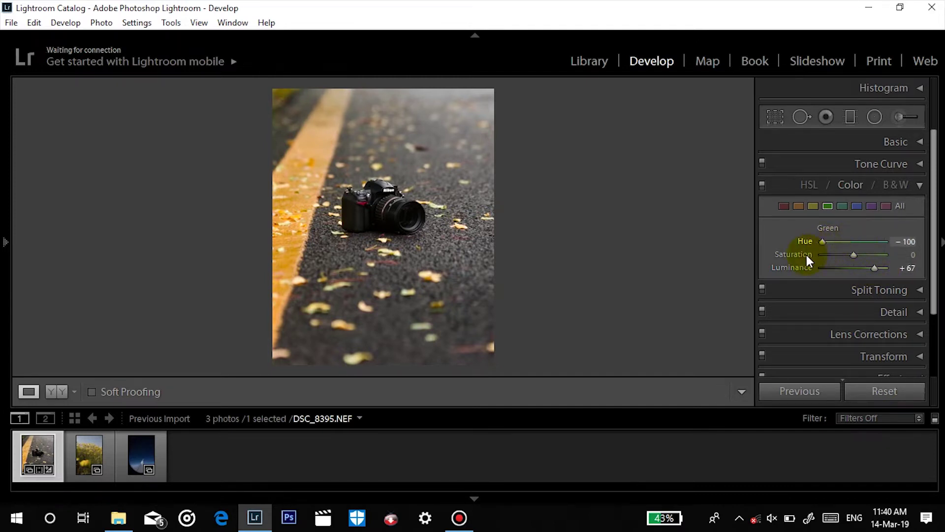
- Tighten the photo's crop around the camera, keeping the 4 x 5 / 8 x 10 aspect, and apply it
left_click(775, 117)
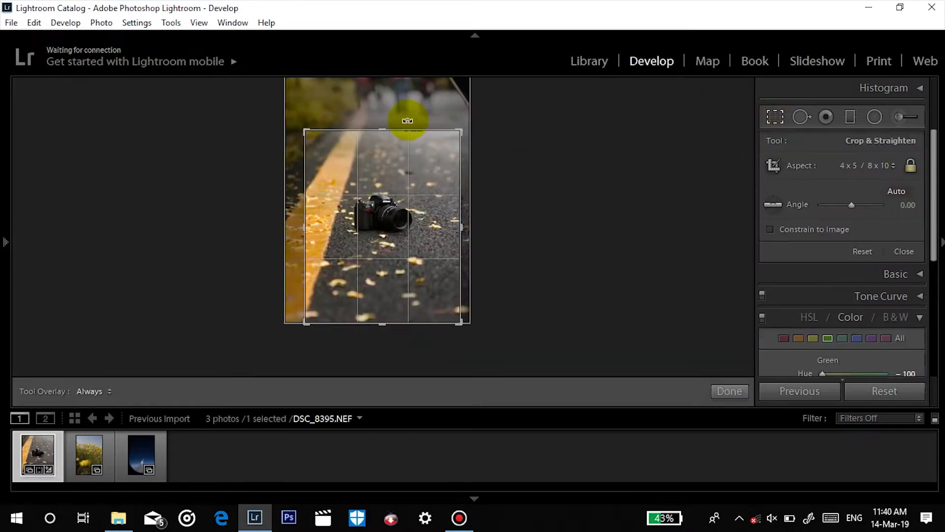
left_click_drag(305, 132, 313, 139)
left_click_drag(432, 131, 449, 135)
mouse_move(414, 173)
left_mouse_down()
mouse_move(428, 167)
mouse_move(407, 175)
left_mouse_up()
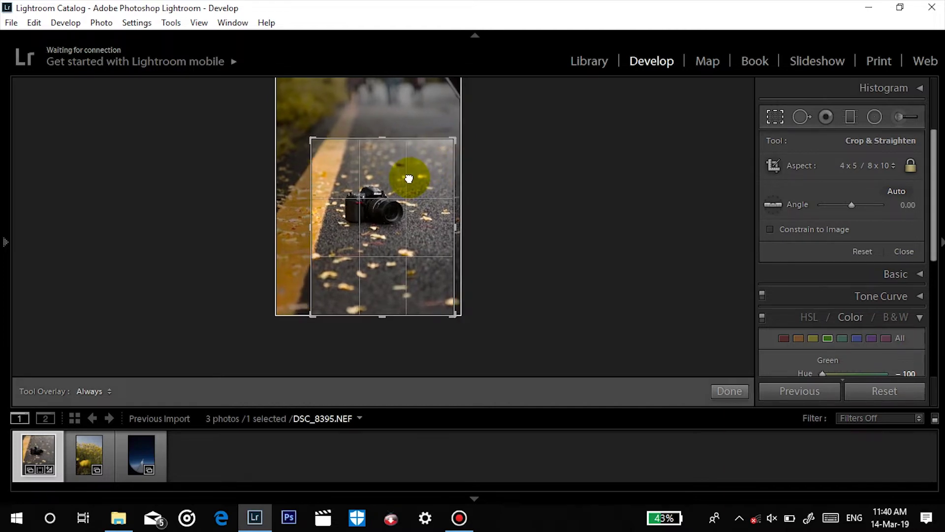
left_click_drag(452, 139, 441, 148)
left_click_drag(415, 186, 396, 206)
left_click_drag(382, 307, 385, 323)
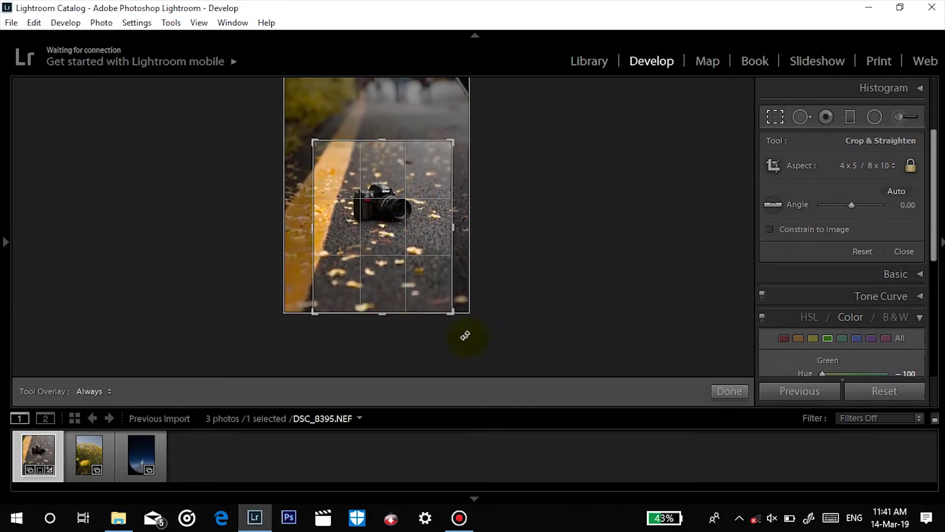
left_click(728, 390)
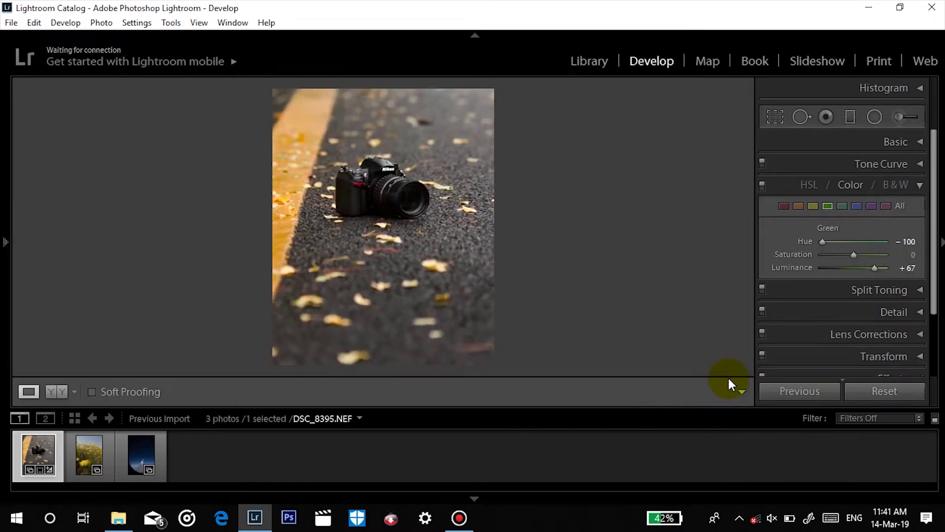
- Test the aqua and blue color ranges by raising each one's luminance to +100, undoing each change
left_click(841, 206)
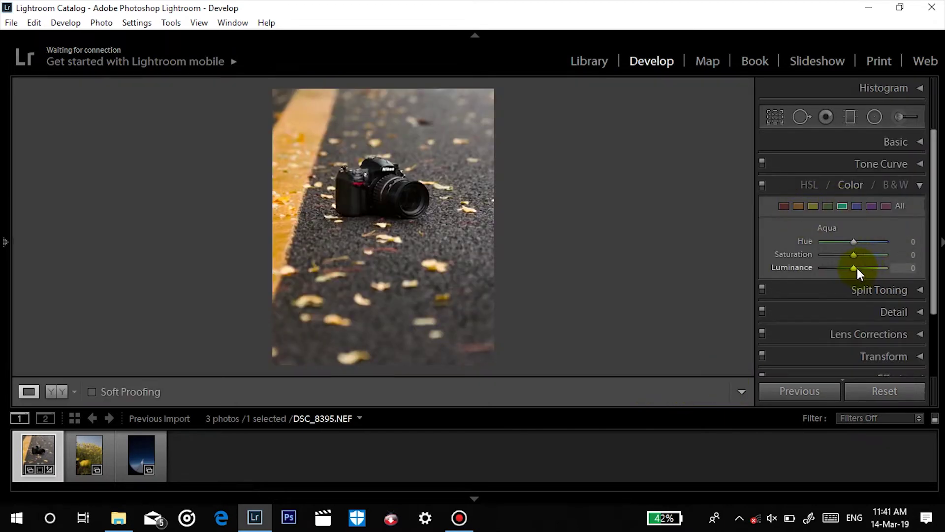
left_click_drag(854, 268, 867, 246)
key("ctrl+z")
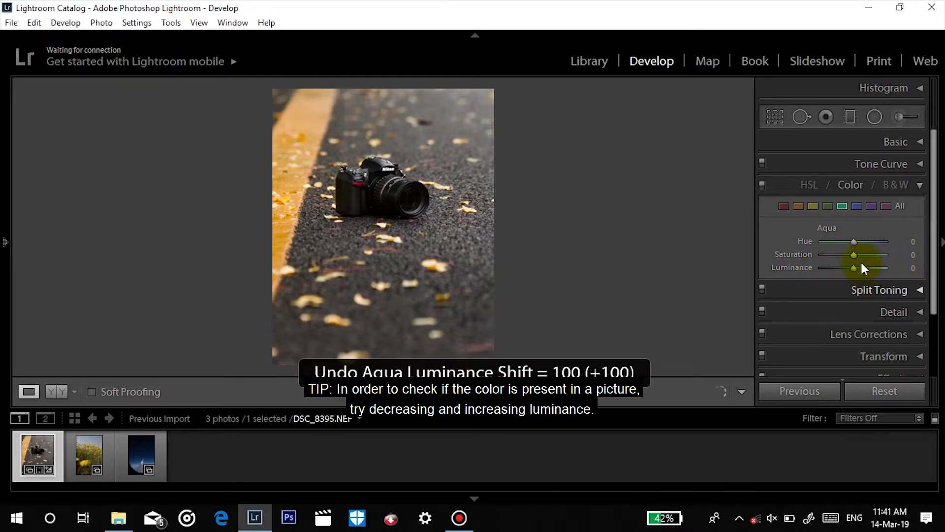
left_click(857, 206)
left_click_drag(855, 266, 915, 267)
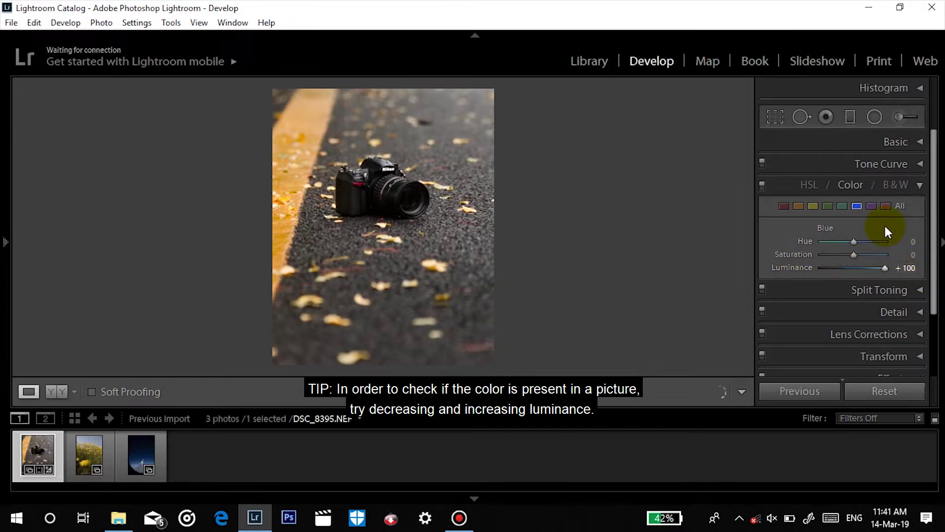
key("ctrl+z")
- Test the purple and magenta color ranges by raising each one's luminance to +100, undoing each change
left_click(871, 207)
left_click_drag(854, 267, 903, 221)
key("ctrl+z")
left_click(886, 205)
left_click_drag(855, 268, 896, 259)
key("ctrl+z")
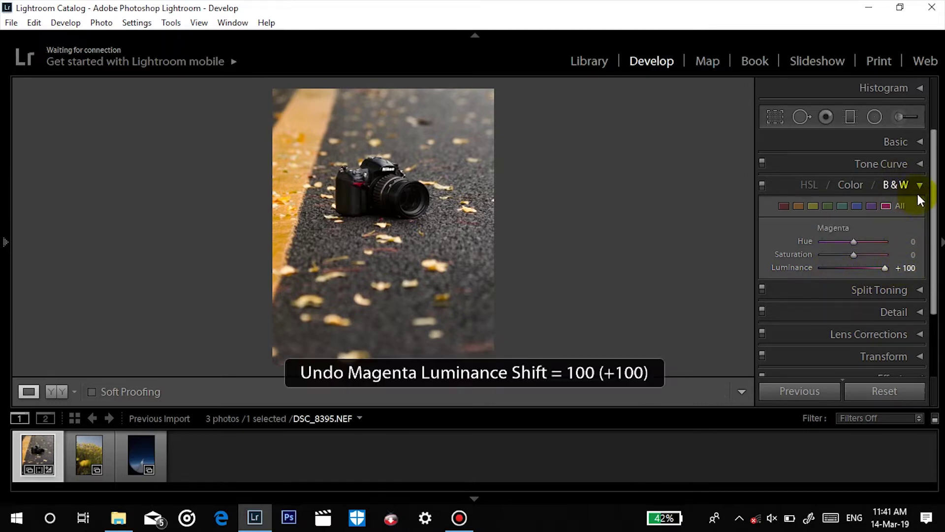
left_click(919, 186)
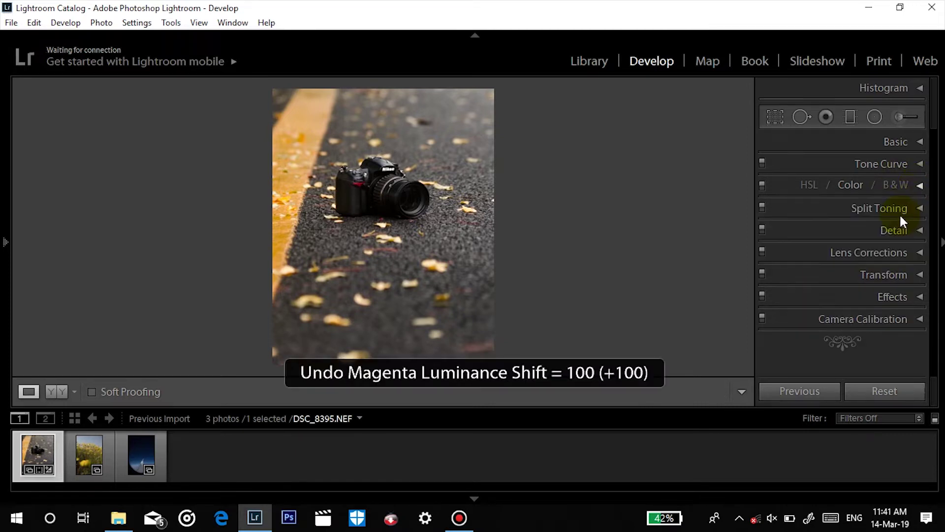
- Add a shadows point on the RGB tone curve's diagonal, about a quarter of the way up
left_click(900, 165)
left_click_drag(813, 269, 840, 243)
key("ctrl+z")
left_click(812, 269)
- Add a midtones point at the middle of the tone curve's diagonal and a highlights point at about 74.5 %, keeping the line straight
left_click(841, 239)
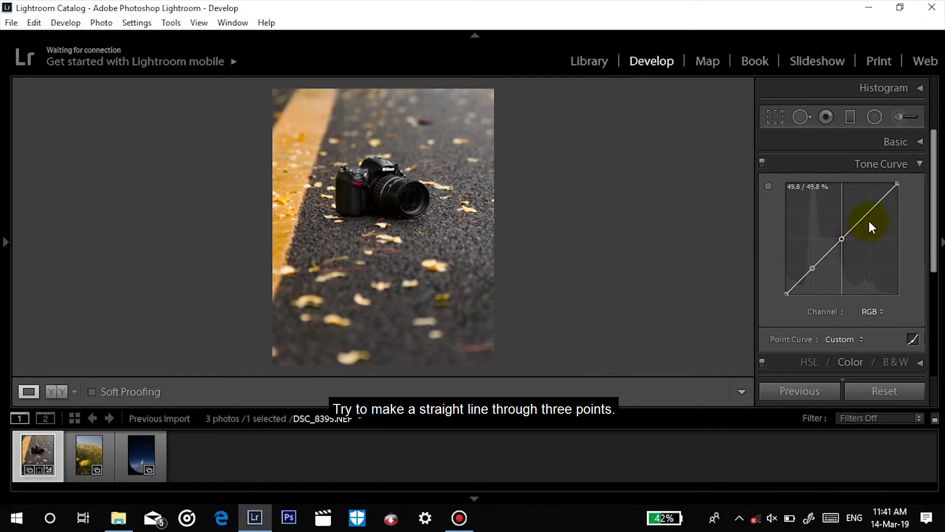
key("ctrl+z")
left_click(843, 237)
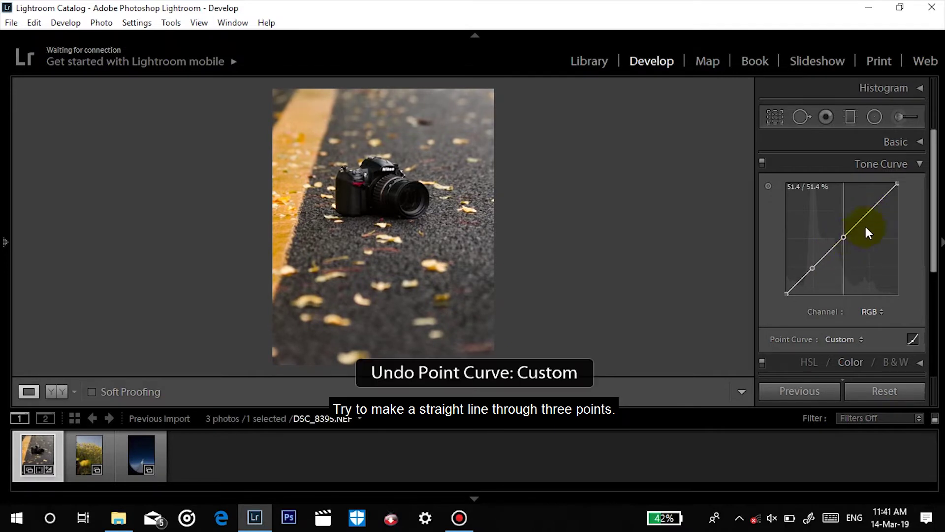
key("ctrl+z")
left_click(843, 241)
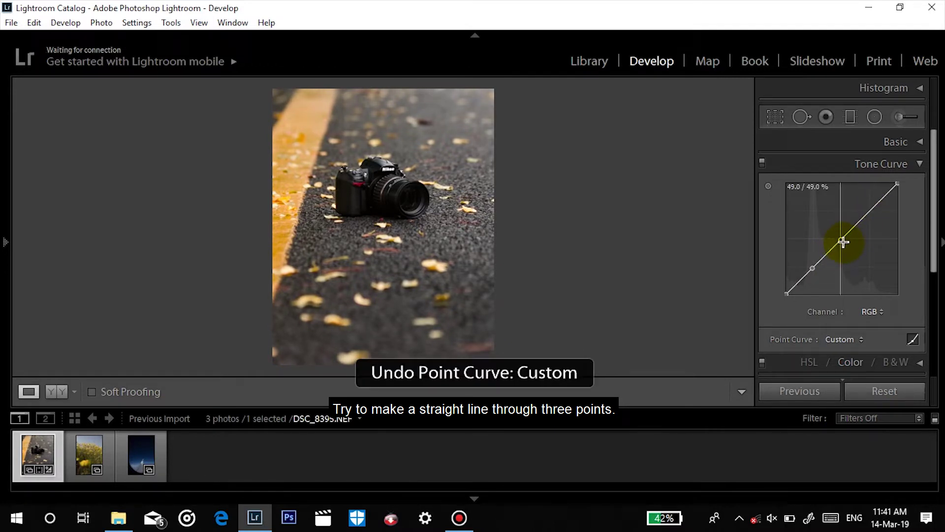
key("ctrl+z")
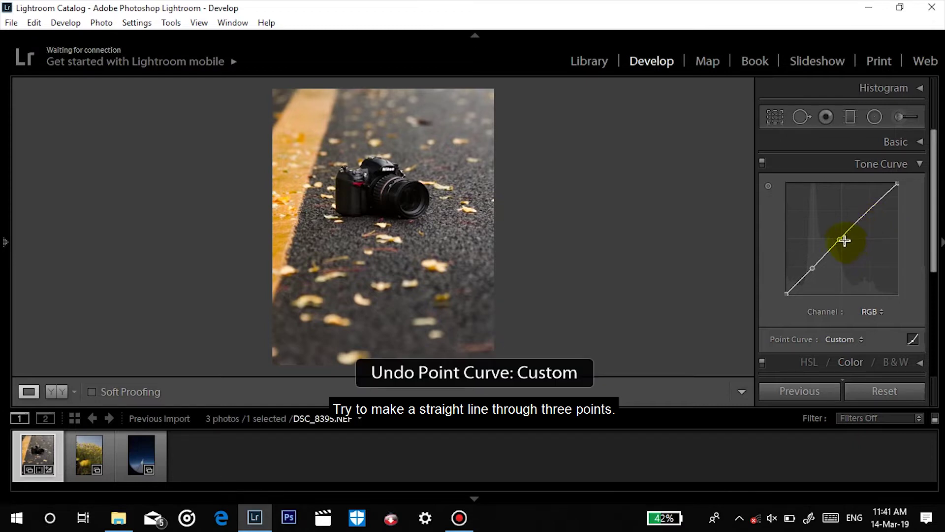
left_click(870, 212)
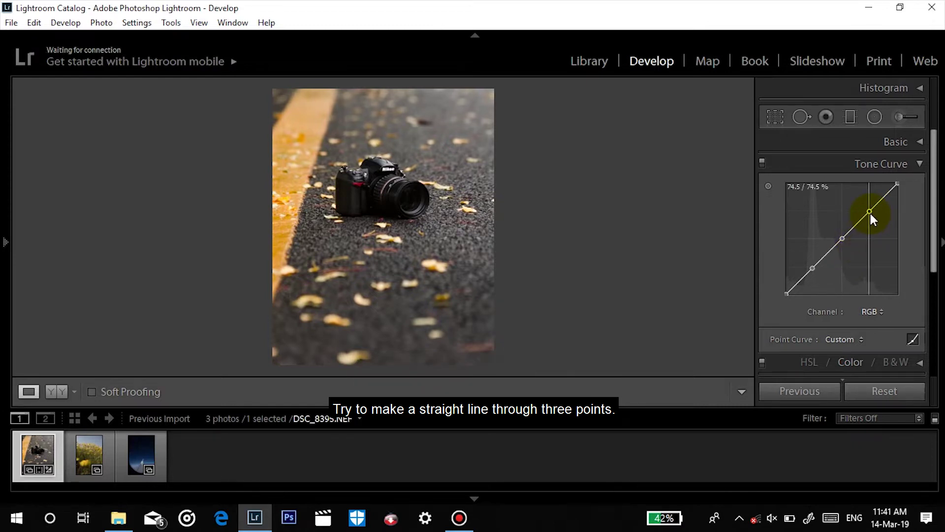
- Raise the tone curve's blacks end point and shadows point slightly, and add a point between them at about 17.3 / 21.2 %
mouse_move(788, 294)
left_mouse_down()
mouse_move(778, 266)
mouse_move(779, 277)
left_mouse_up()
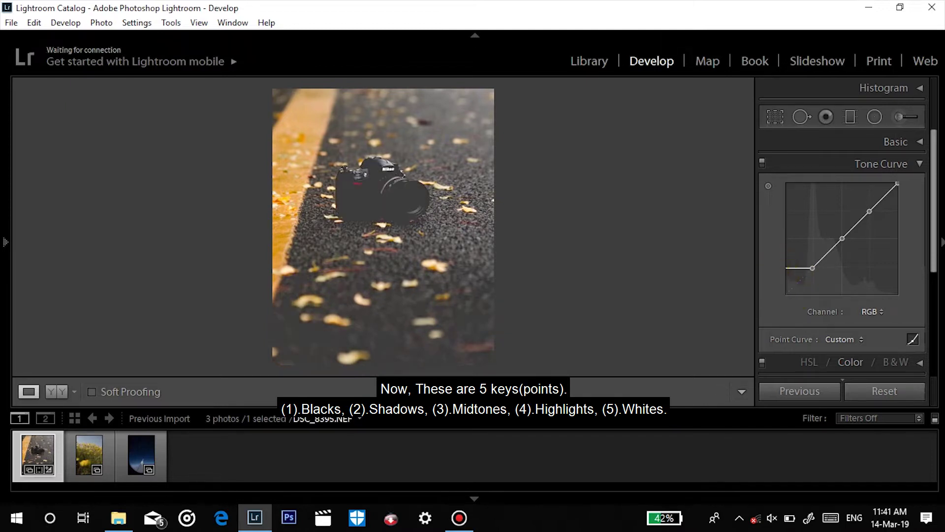
key("ctrl+z")
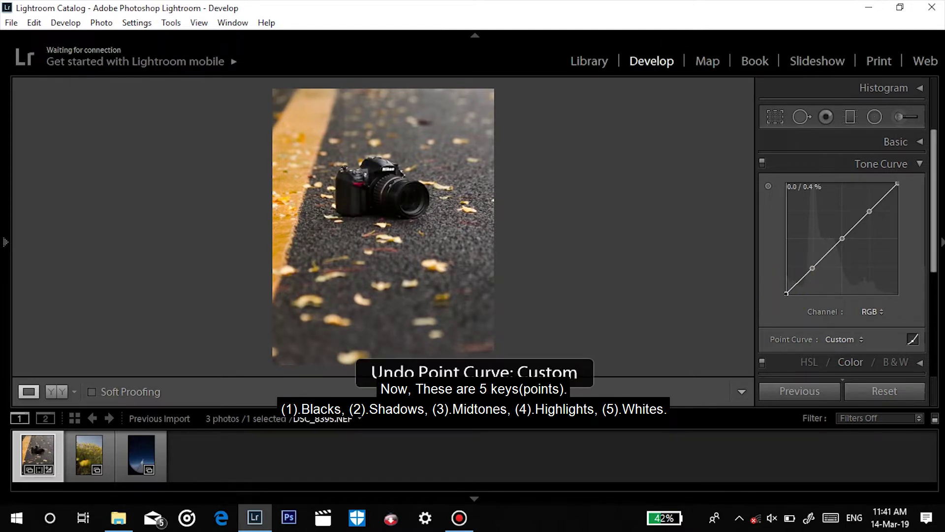
left_click_drag(787, 293, 813, 264)
left_click(805, 269)
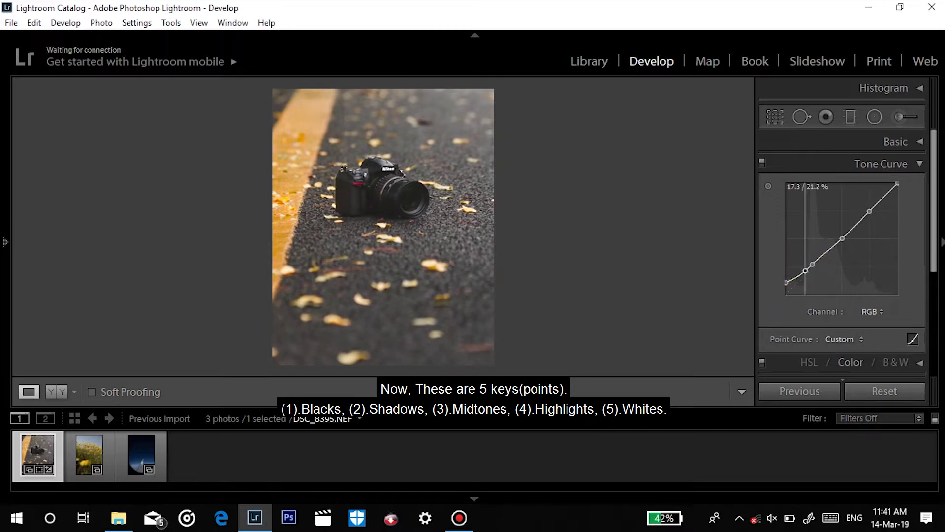
- Raise the tone curve's midtones to about 45.9 / 56.9 %, lift the highlights slightly, and move the whites point inward along the upper edge
left_click_drag(843, 238, 887, 183)
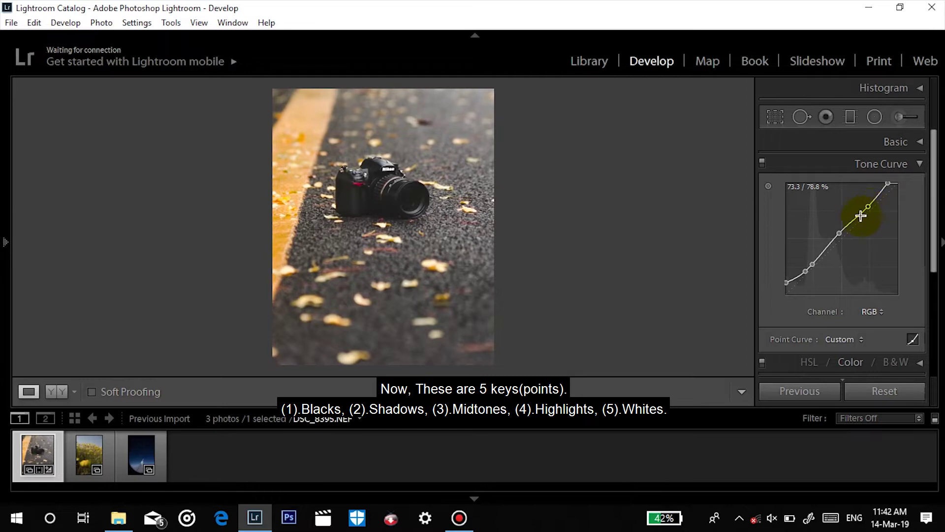
left_click_drag(840, 232, 837, 231)
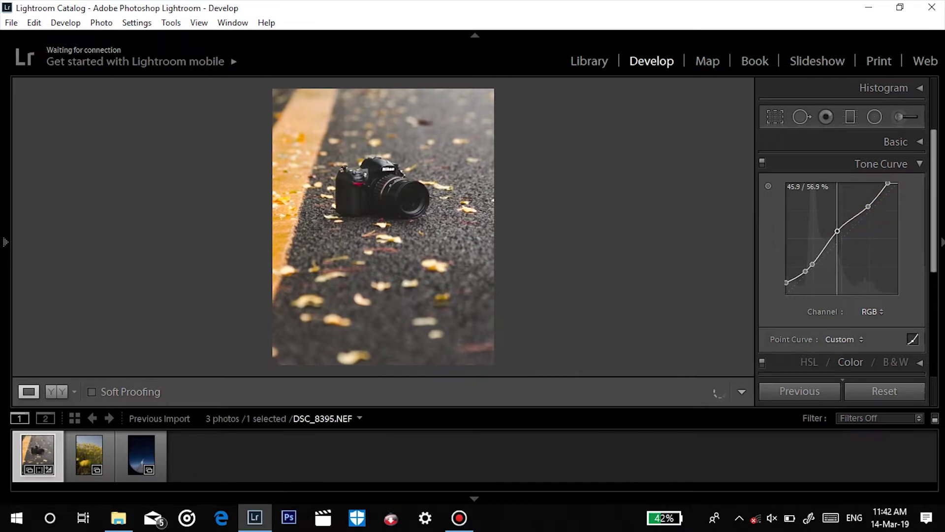
left_click(896, 163)
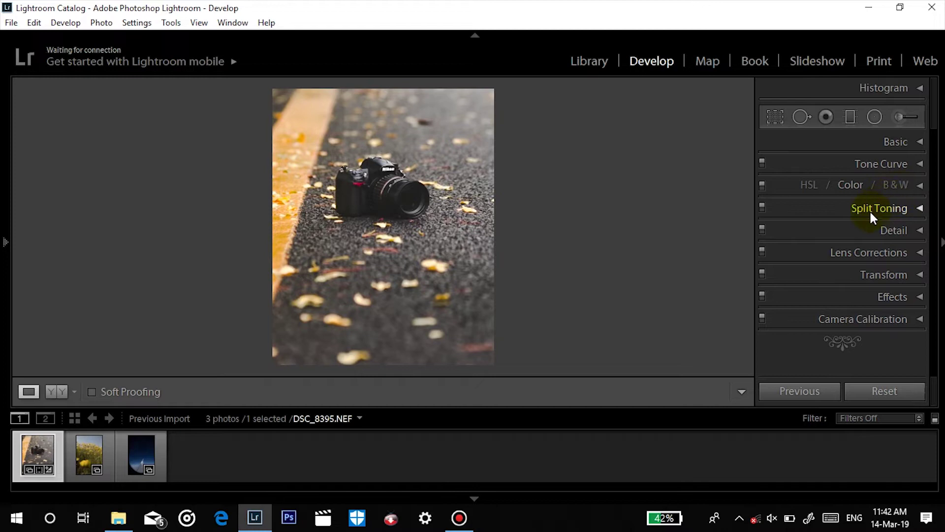
left_click(769, 120)
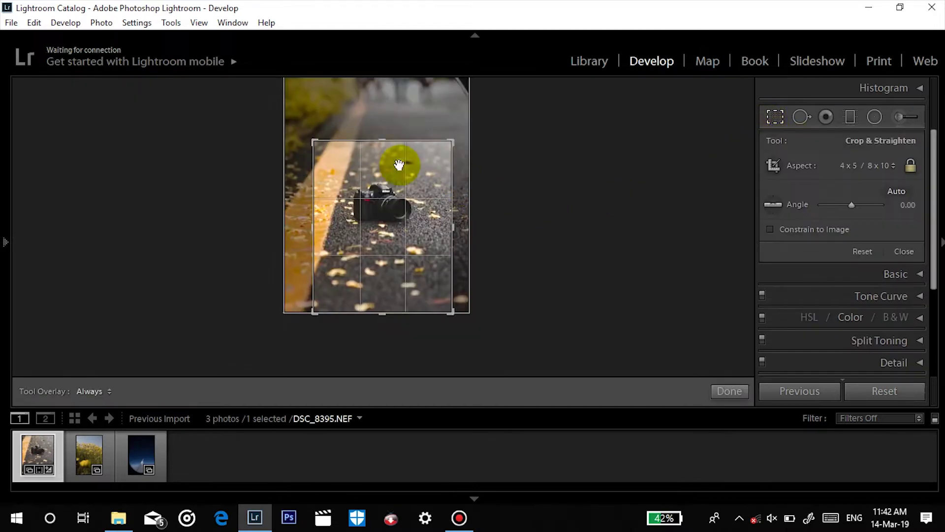
left_click(730, 391)
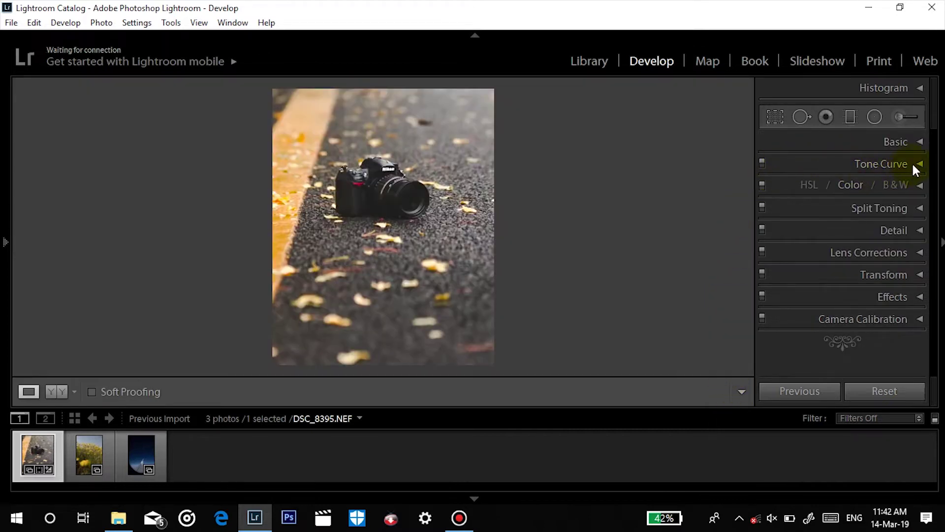
left_click(887, 205)
left_click(881, 229)
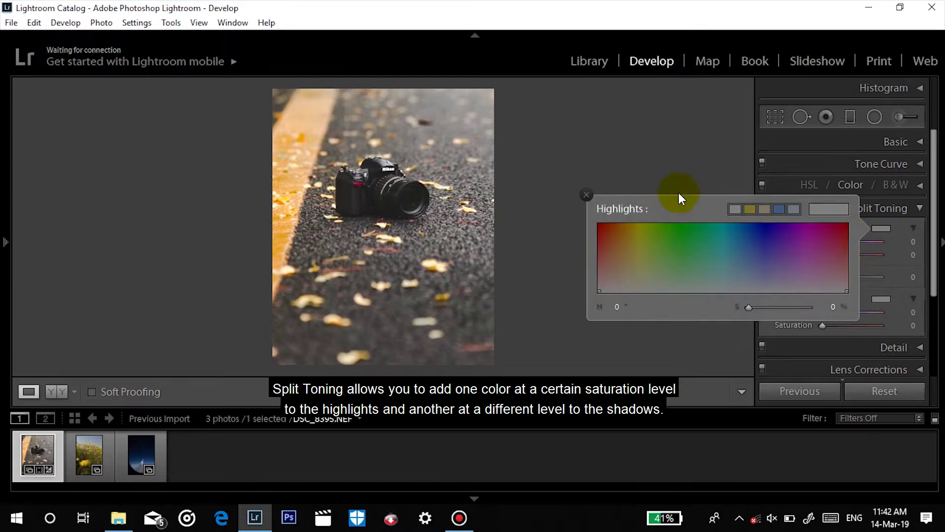
left_click(916, 206)
left_click(917, 207)
- Cool the photo's white balance by setting the temperature to 5333
left_click(915, 141)
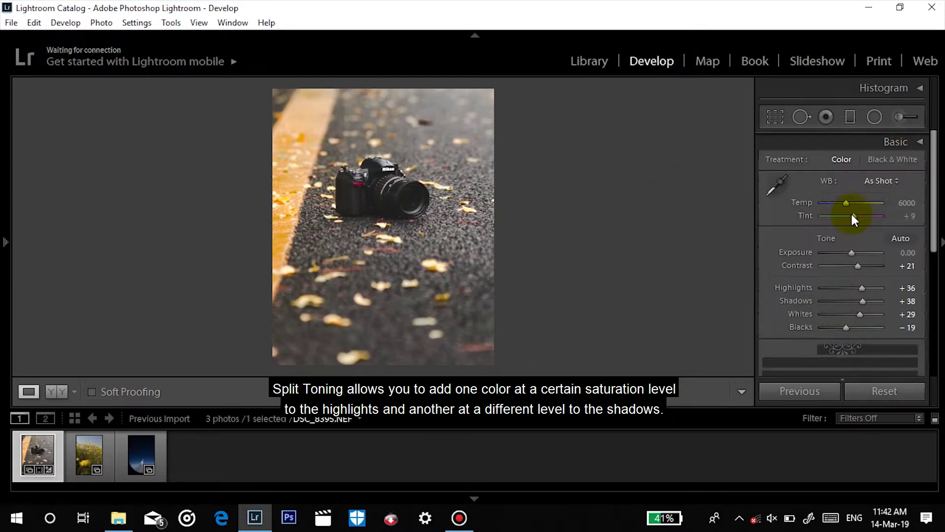
left_click_drag(846, 202, 842, 202)
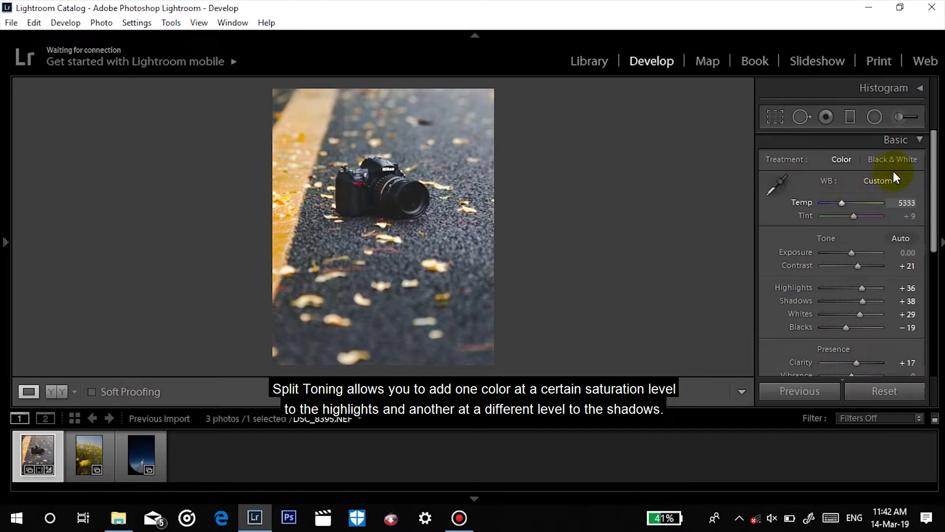
left_click(915, 141)
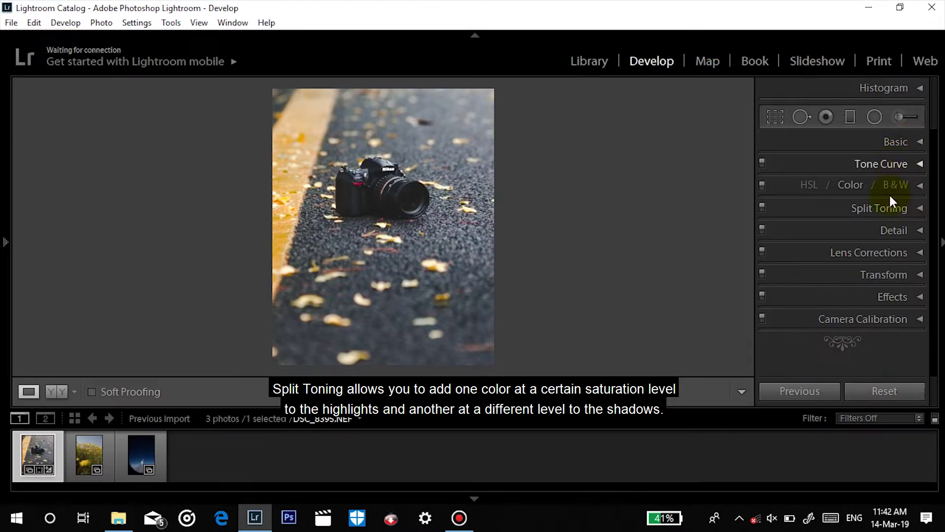
- Tint the highlights yellow with Split Toning at hue 55 and saturation 33
left_click(839, 209)
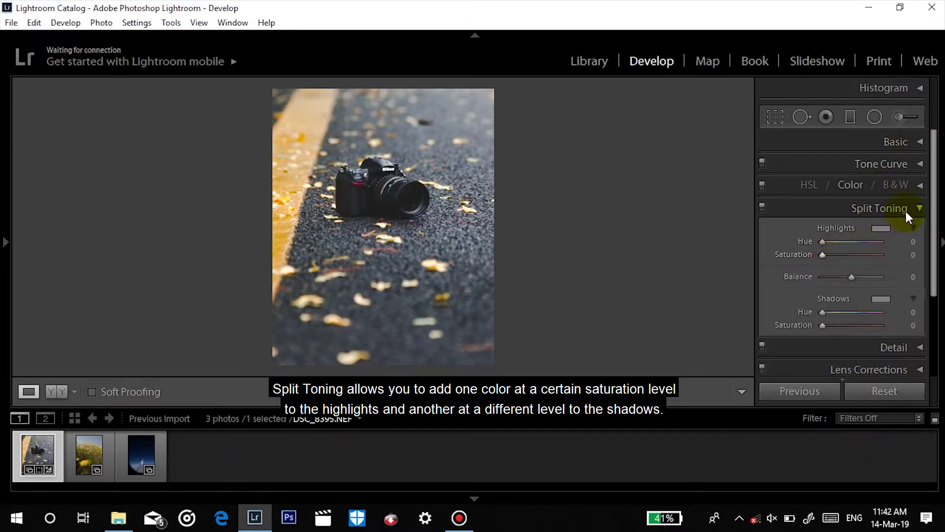
left_click(881, 228)
left_click_drag(675, 268, 636, 270)
- Set the white balance temperature to 4738
left_click(895, 141)
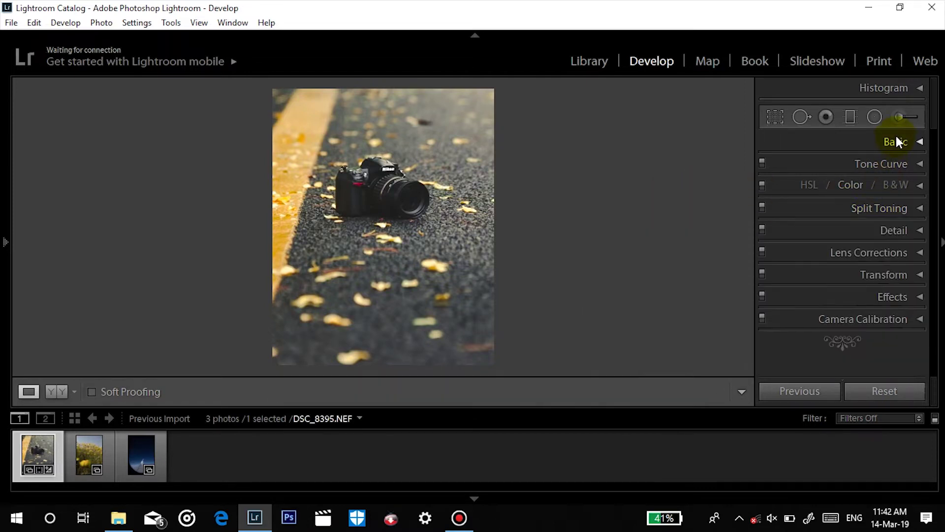
left_click_drag(842, 201, 838, 201)
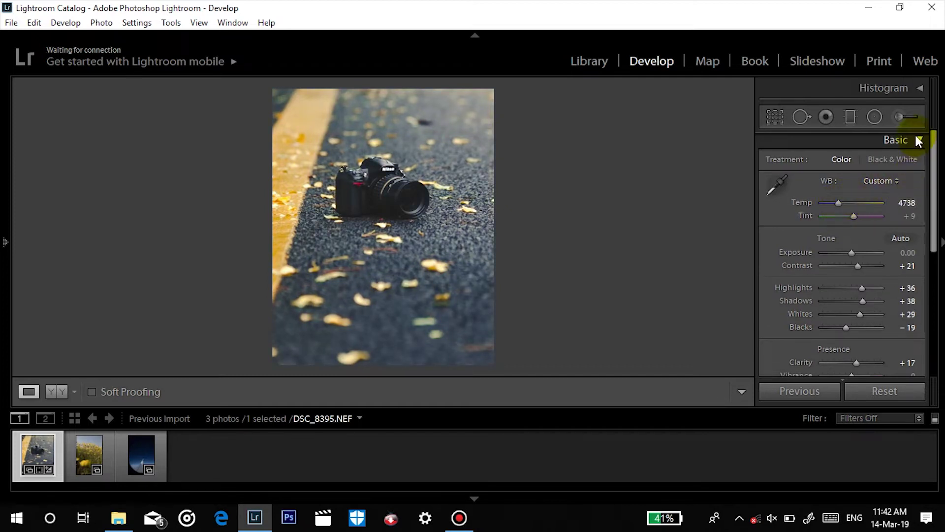
left_click(898, 147)
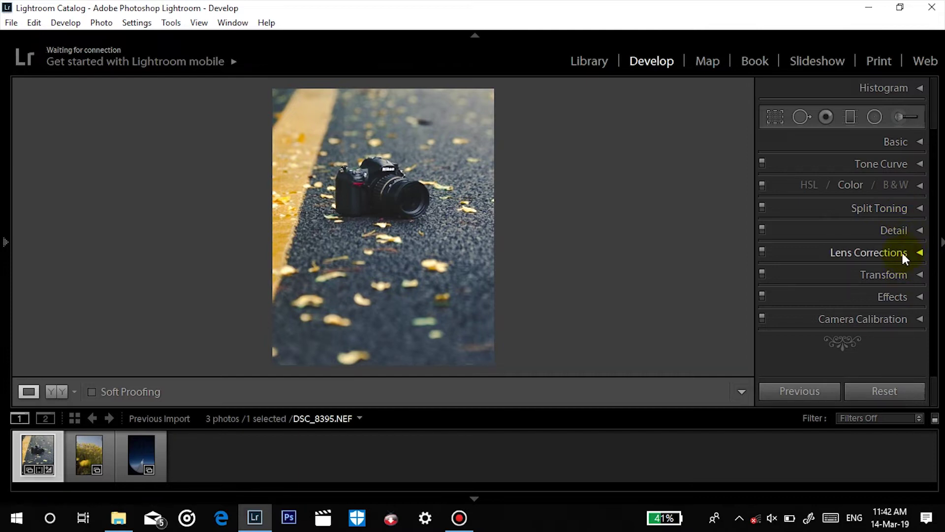
- Increase the manual lens distortion correction slightly and compare the photo with and without Lens Corrections
left_click(889, 256)
left_click(816, 210)
left_click_drag(852, 196, 861, 196)
left_click(885, 142)
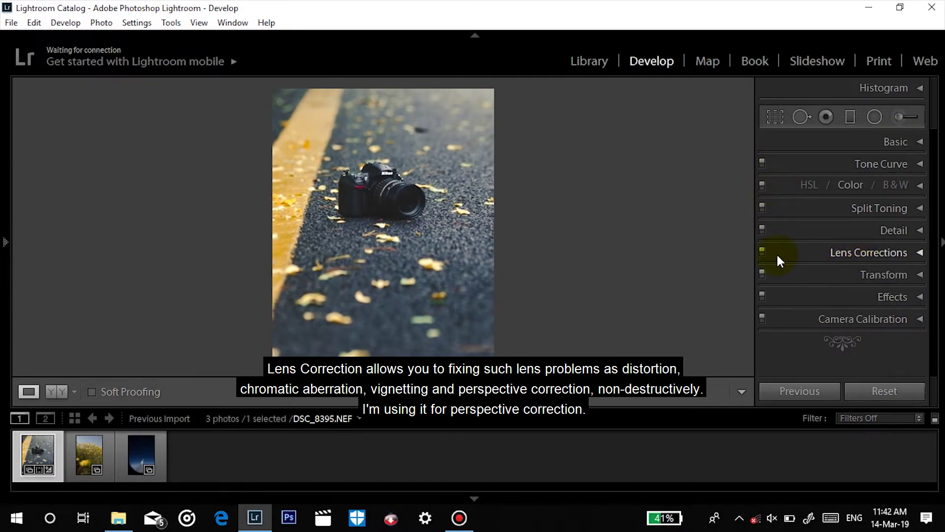
left_click(761, 252)
left_click(763, 251)
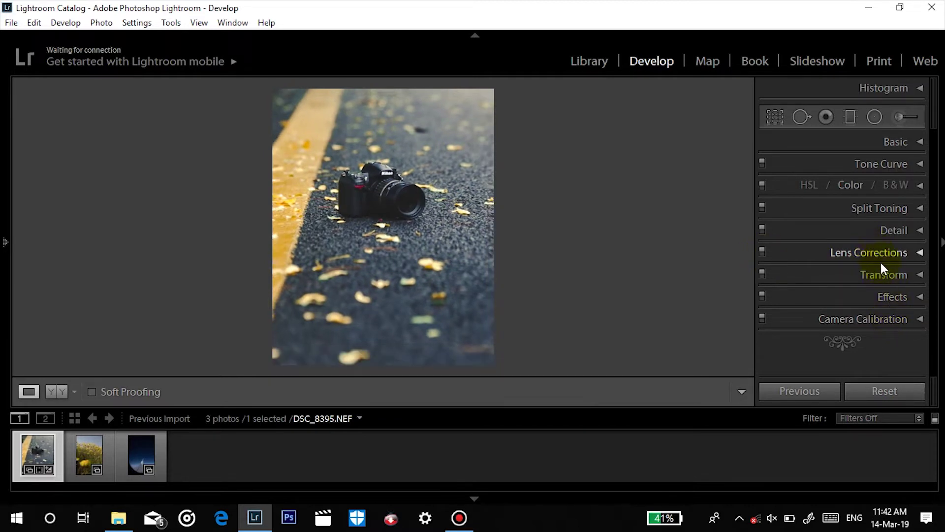
- Set the camera calibration to shadows tint -7, green primary hue +21 and blue primary hue -21
left_click(889, 315)
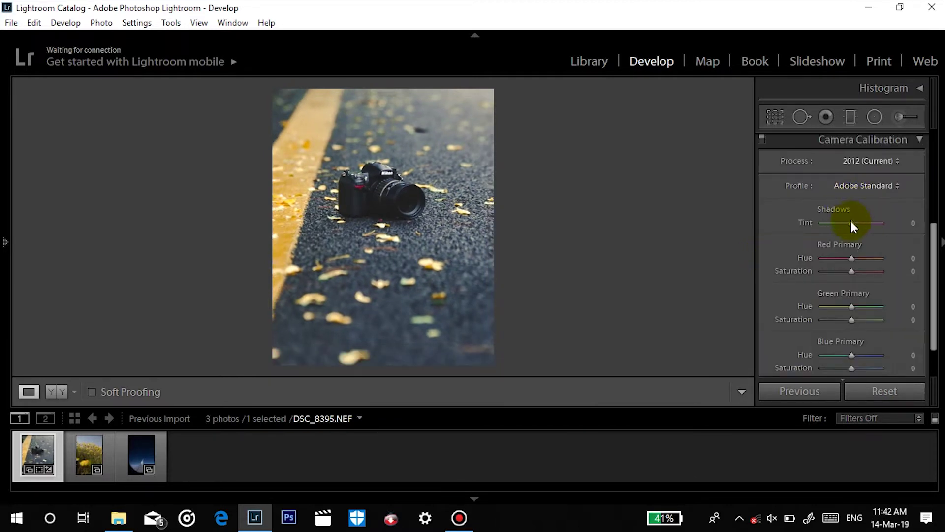
mouse_move(851, 221)
left_mouse_down()
mouse_move(835, 227)
mouse_move(862, 222)
mouse_move(854, 234)
mouse_move(849, 225)
left_mouse_up()
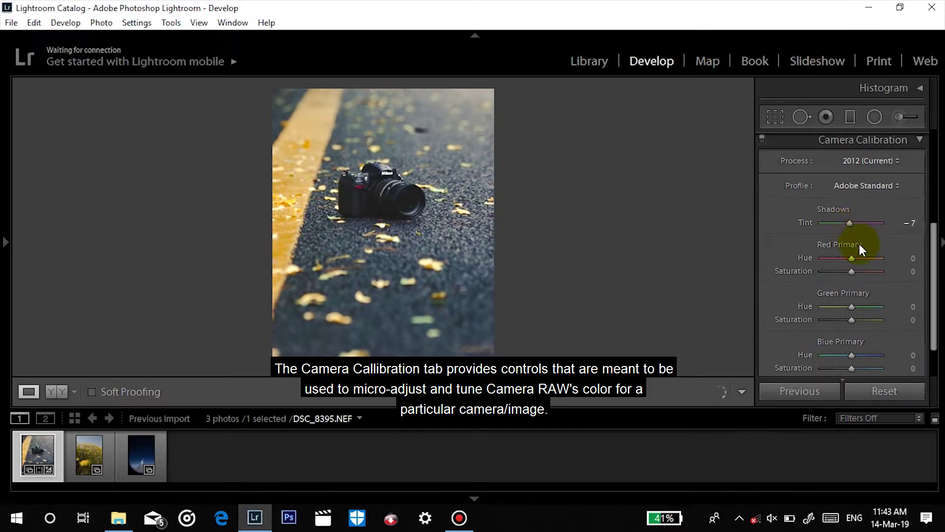
mouse_move(852, 259)
left_mouse_down()
mouse_move(832, 261)
mouse_move(864, 255)
mouse_move(846, 259)
mouse_move(858, 255)
mouse_move(851, 269)
left_mouse_up()
left_click(854, 305)
mouse_move(855, 305)
left_mouse_down()
mouse_move(838, 305)
mouse_move(857, 305)
left_mouse_up()
left_click_drag(852, 355, 847, 352)
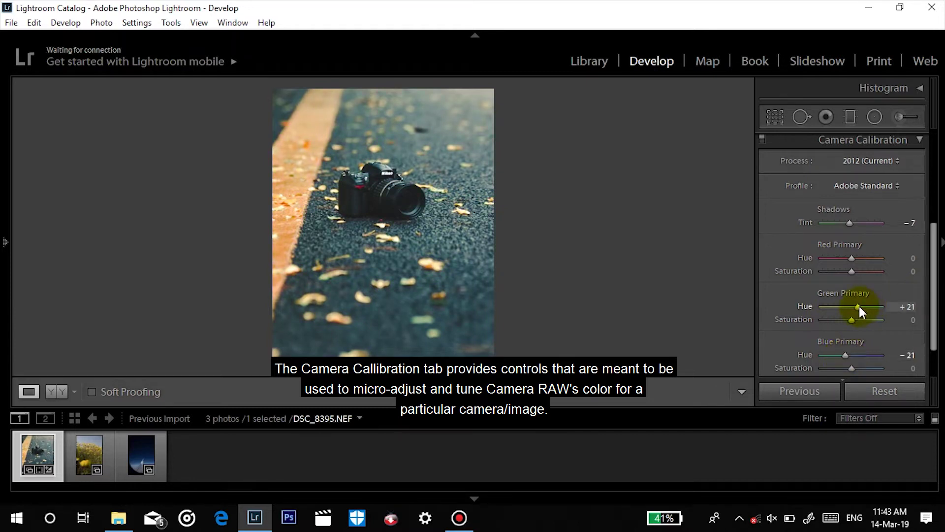
left_click(893, 140)
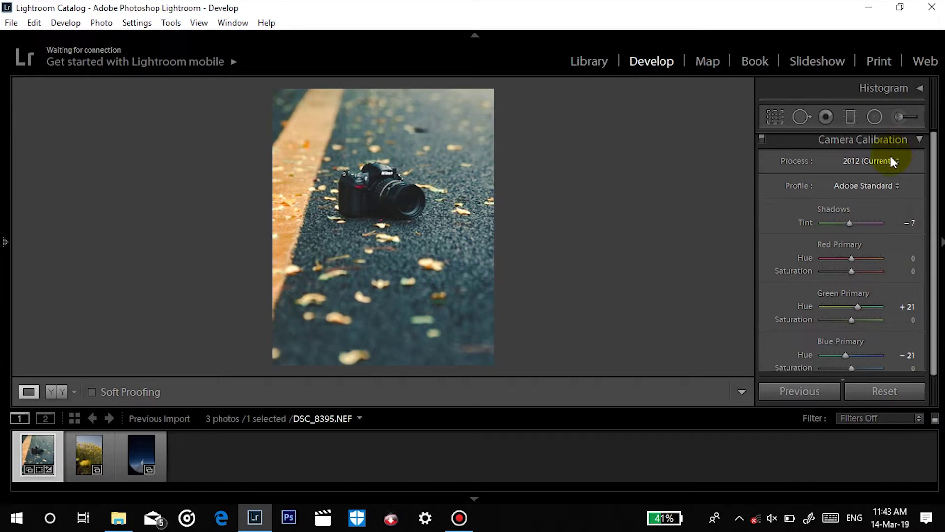
- Try a cooler white balance temperature of 4262 and undo it
left_click(894, 141)
left_click_drag(838, 205, 843, 205)
key("ctrl+z")
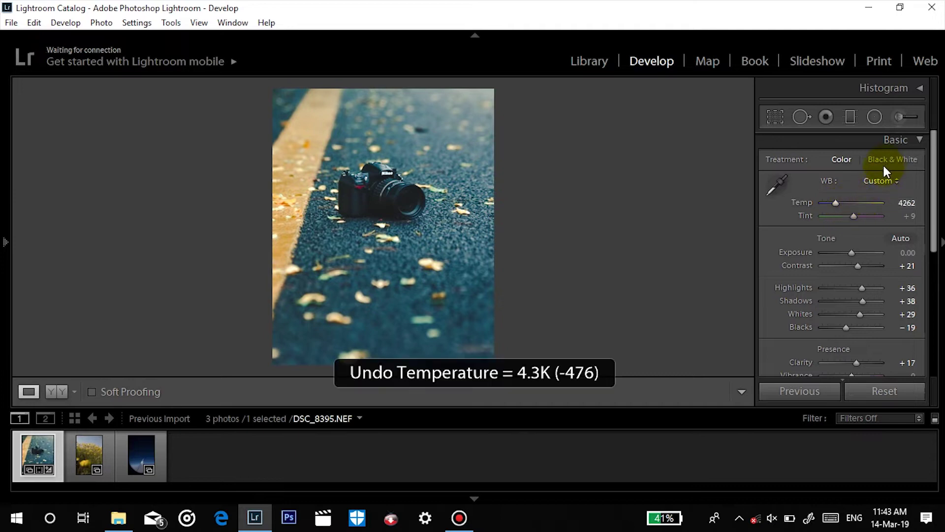
- Set the photo's vibrance to +7 and saturation to -21 in the basic adjustments
scroll(867, 246, "down", 3)
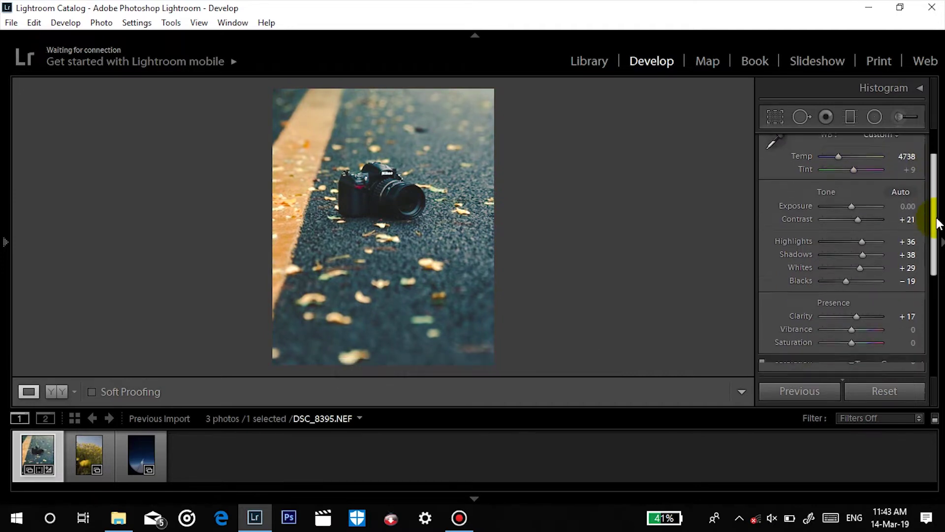
left_click_drag(853, 316, 844, 331)
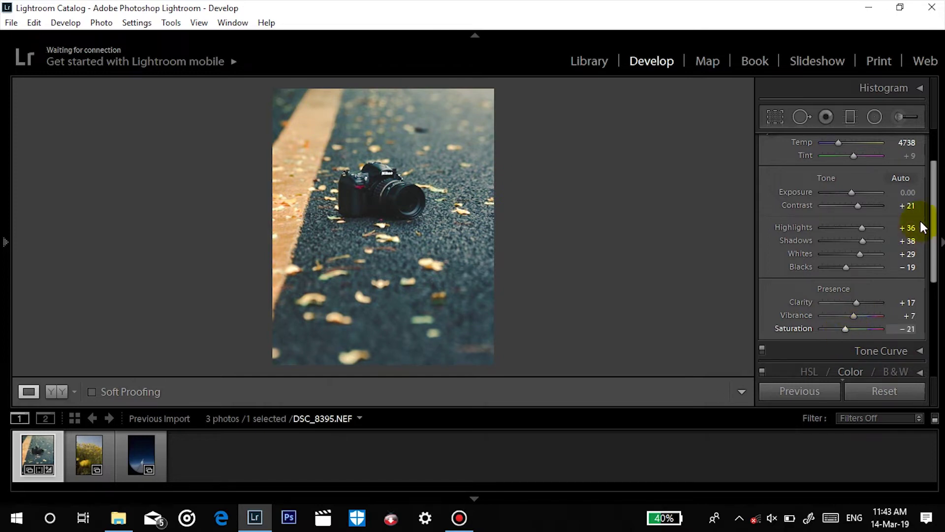
left_click_drag(934, 212, 932, 171)
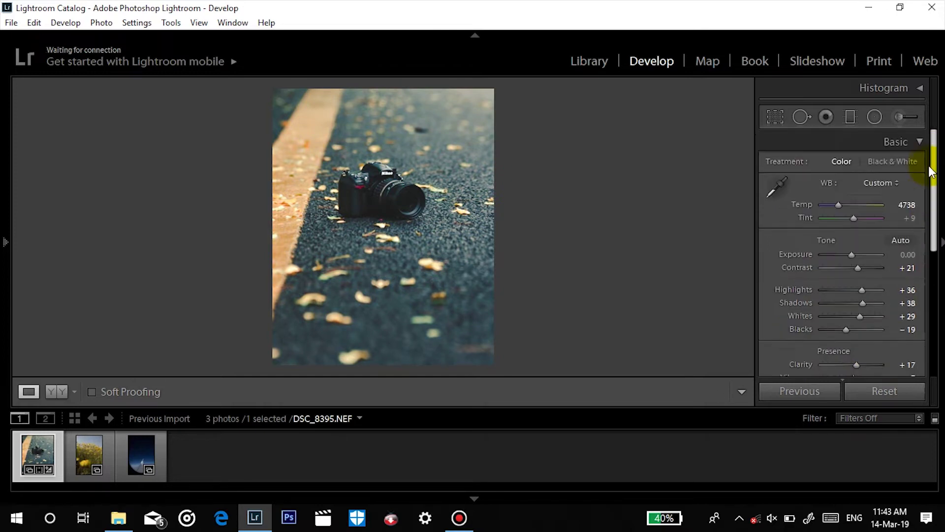
left_click(909, 146)
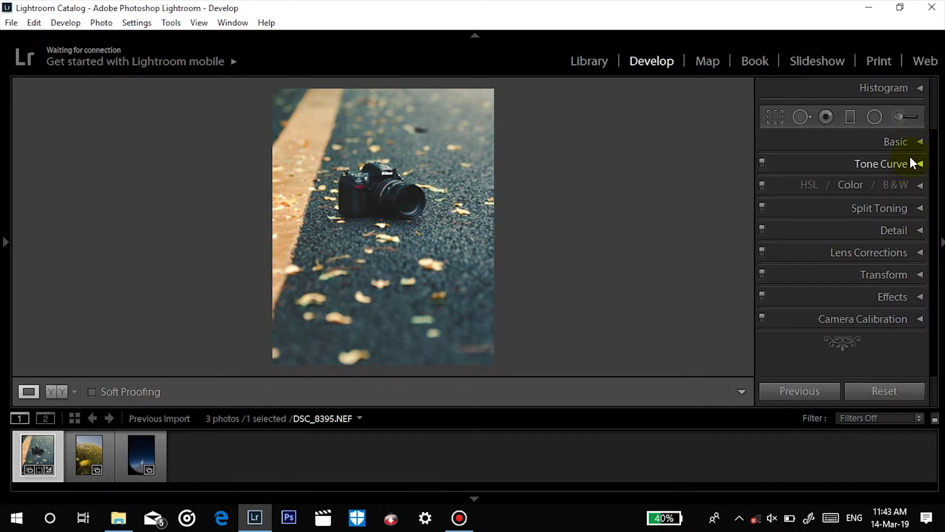
left_click(885, 322)
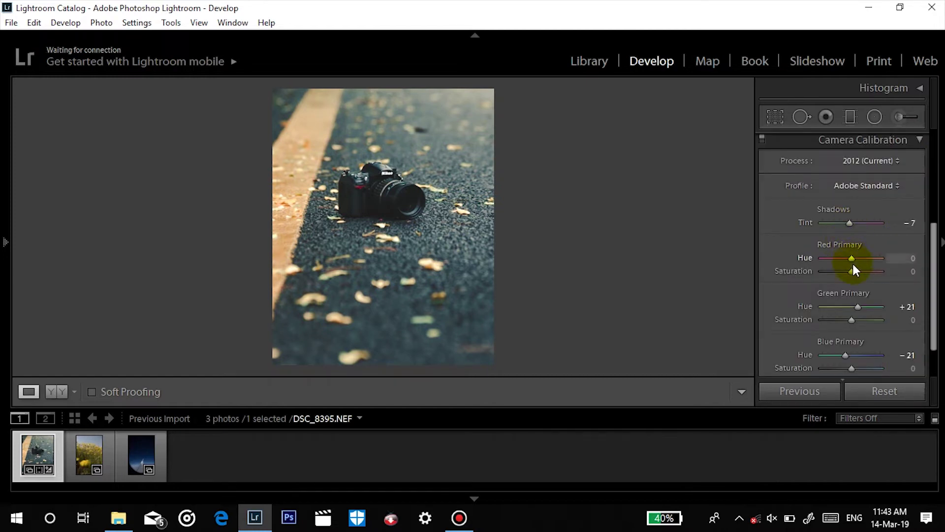
left_click(884, 144)
- Try tinting the shadows blue with Split Toning at hue 239 and saturation 11, and undo it
left_click(908, 208)
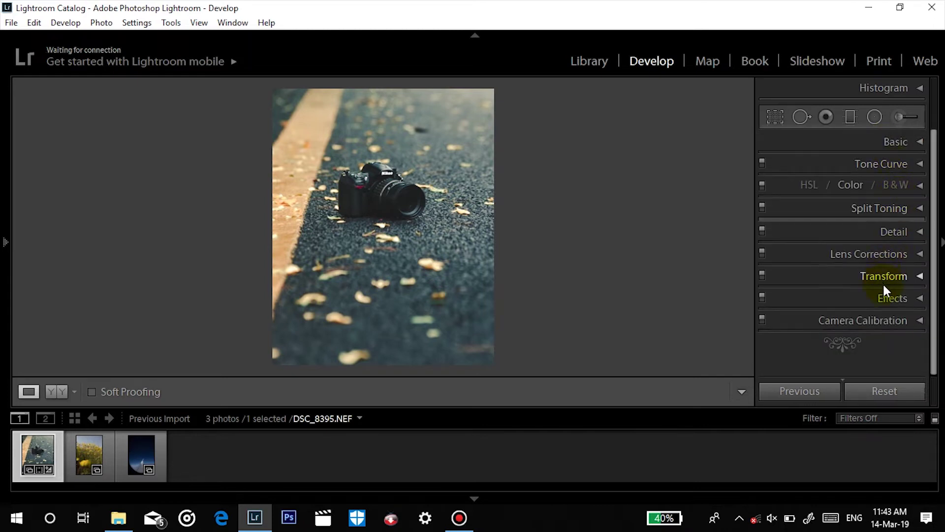
left_click(882, 299)
left_click_drag(766, 347, 764, 355)
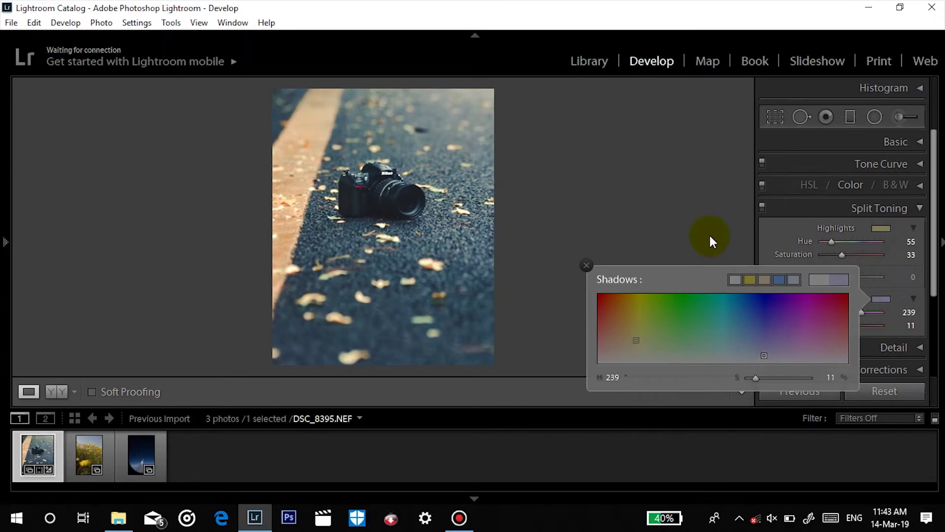
left_click(751, 256)
key("ctrl+z")
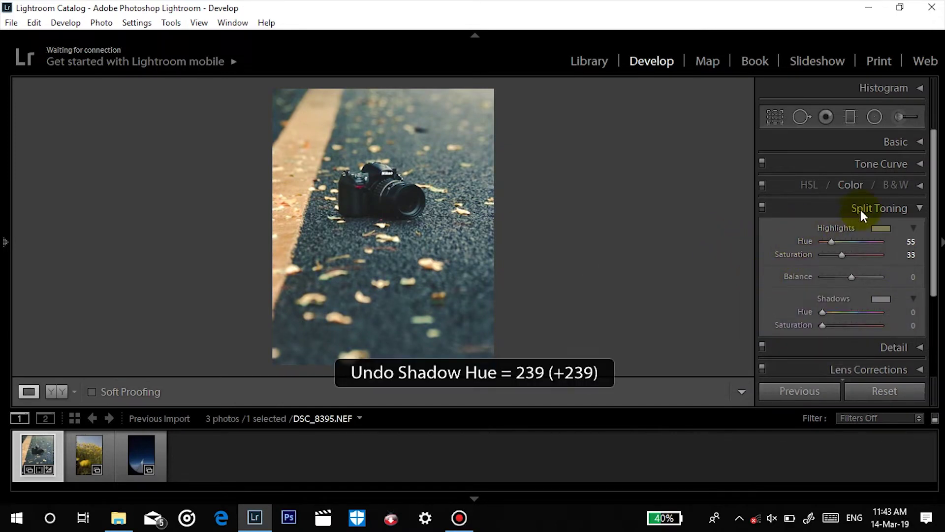
- Compare the photo with Split Toning disabled and restore the effect
left_click(762, 207)
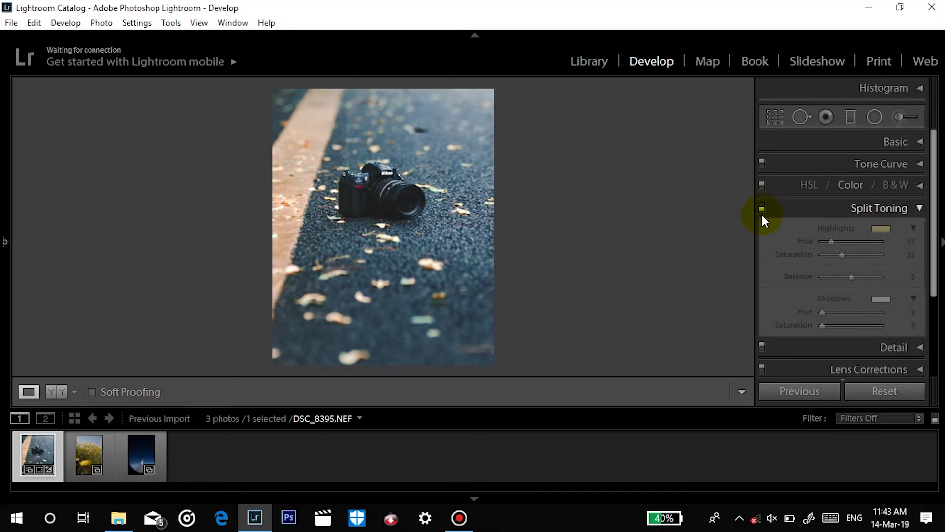
key("ctrl+z")
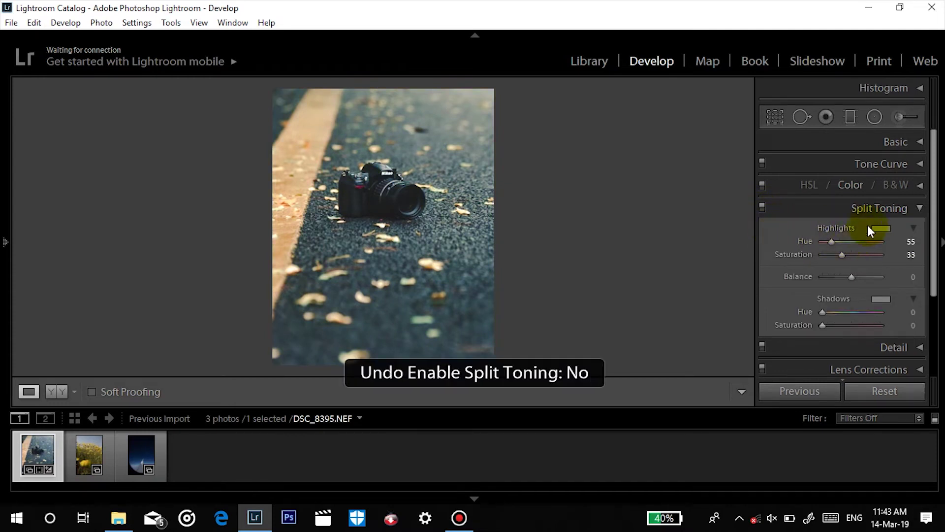
left_click(917, 208)
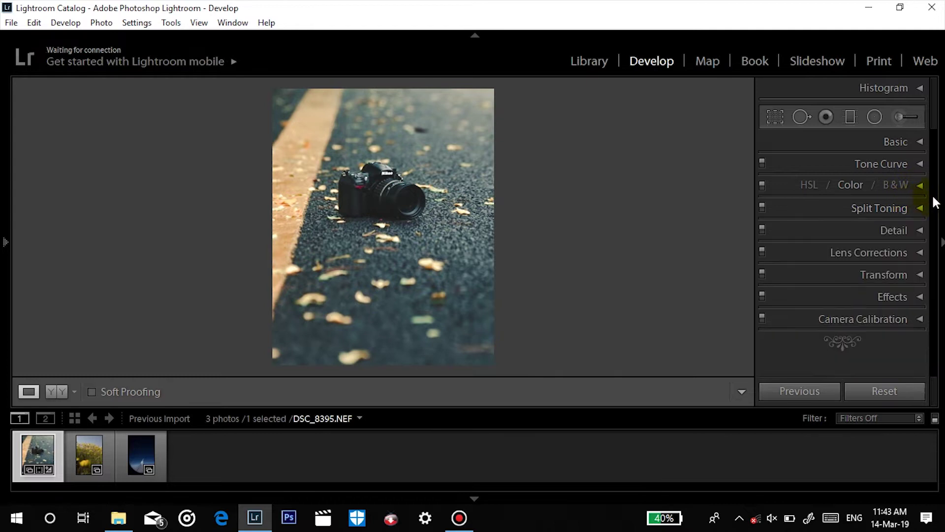
- Try a blue primary hue of -55, a red primary hue of +100 and a lower green primary hue, undoing each change
left_click(894, 317)
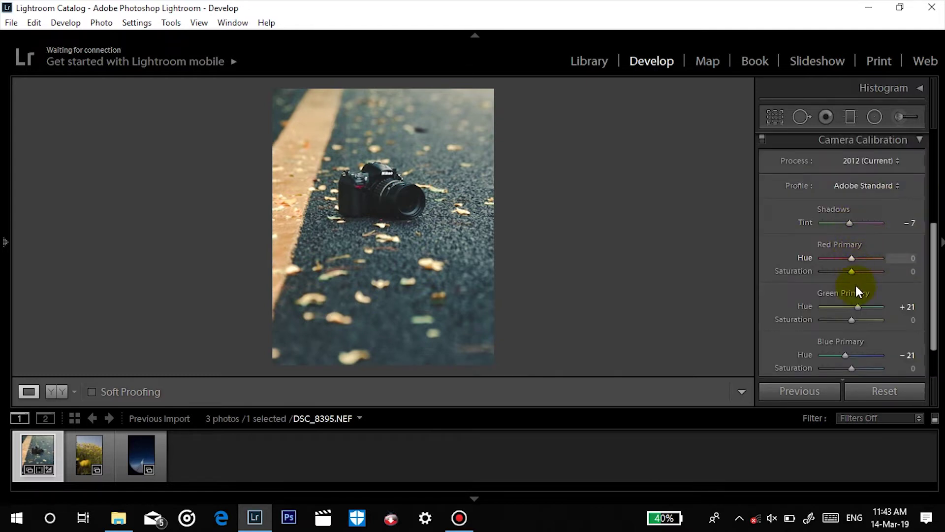
left_click_drag(843, 354, 833, 356)
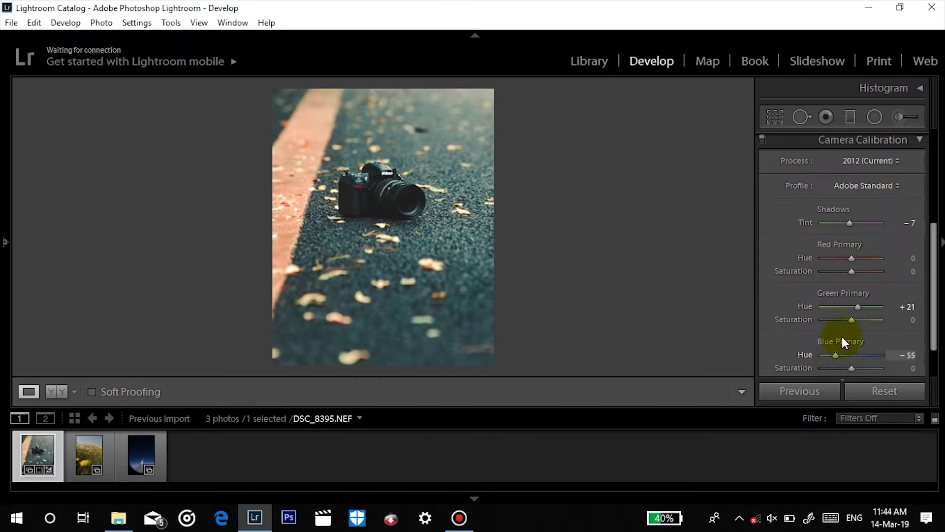
key("ctrl+z")
left_click_drag(852, 258, 864, 258)
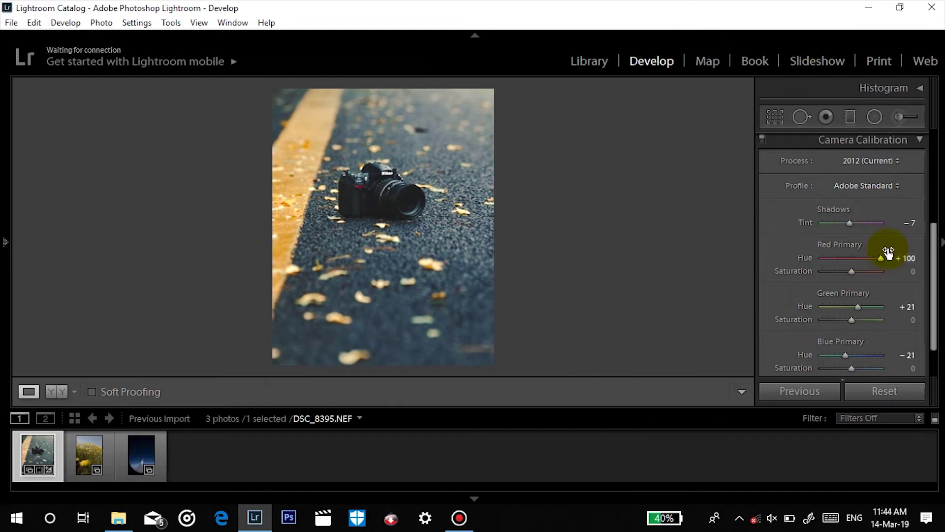
key("ctrl+z")
left_click_drag(859, 306, 820, 308)
key("ctrl+z")
key("ctrl+z")
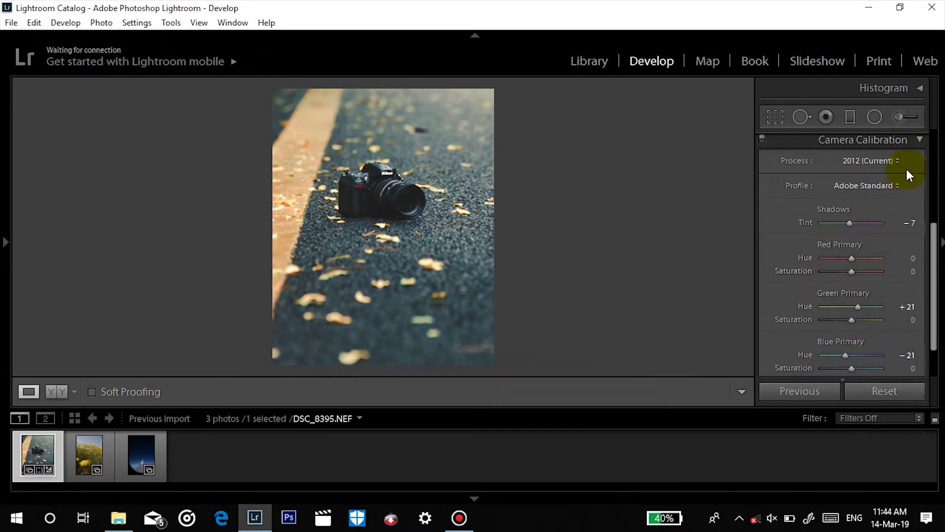
left_click(901, 140)
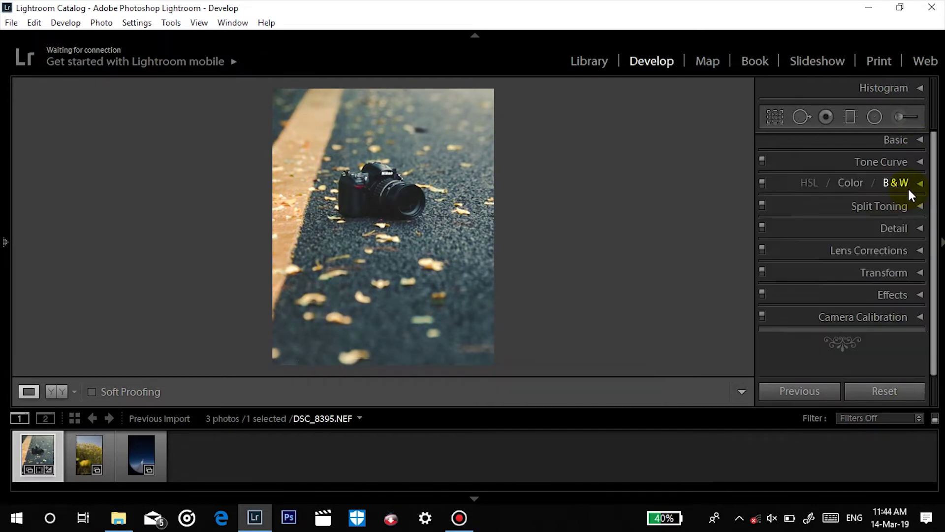
- Add shadows, midtones and highlights points along the diagonal of the tone curve's Blue channel, with the shadows point at 24.7 / 24.7 %
left_click(914, 162)
left_click(872, 312)
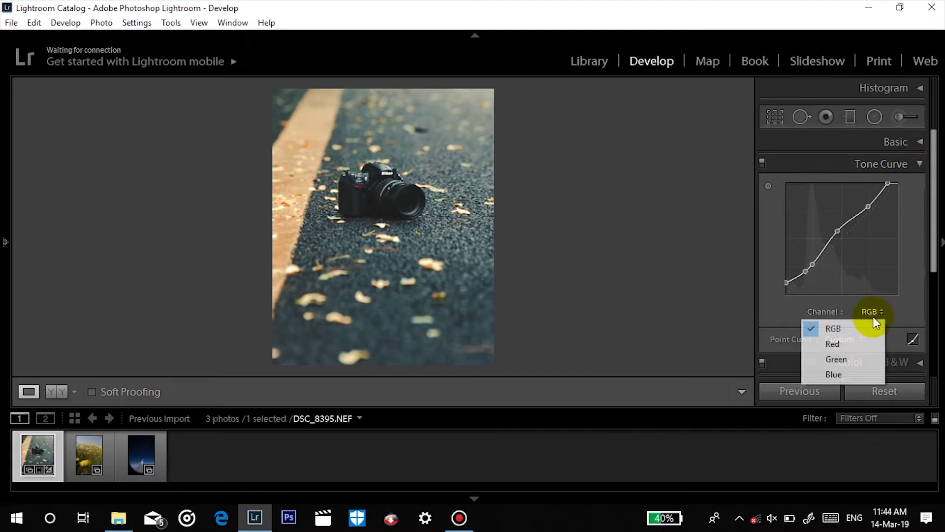
left_click(841, 373)
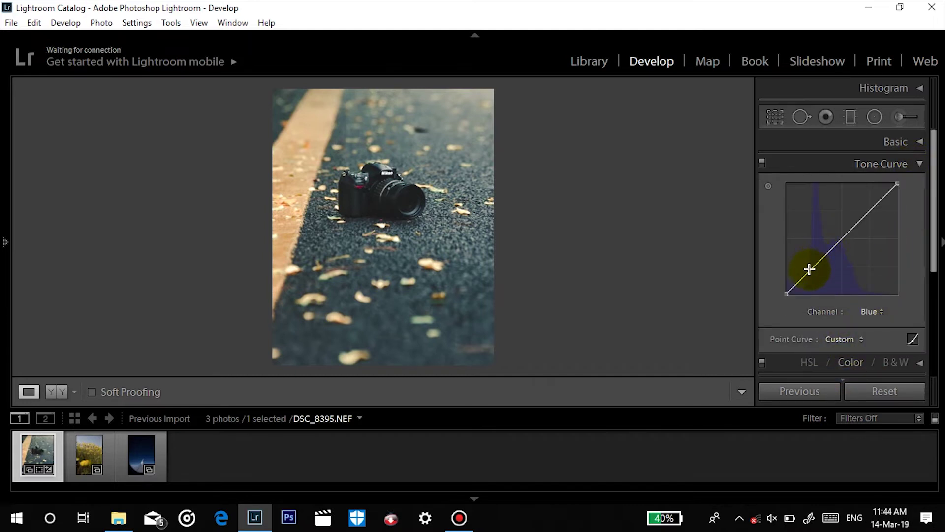
left_click(813, 267)
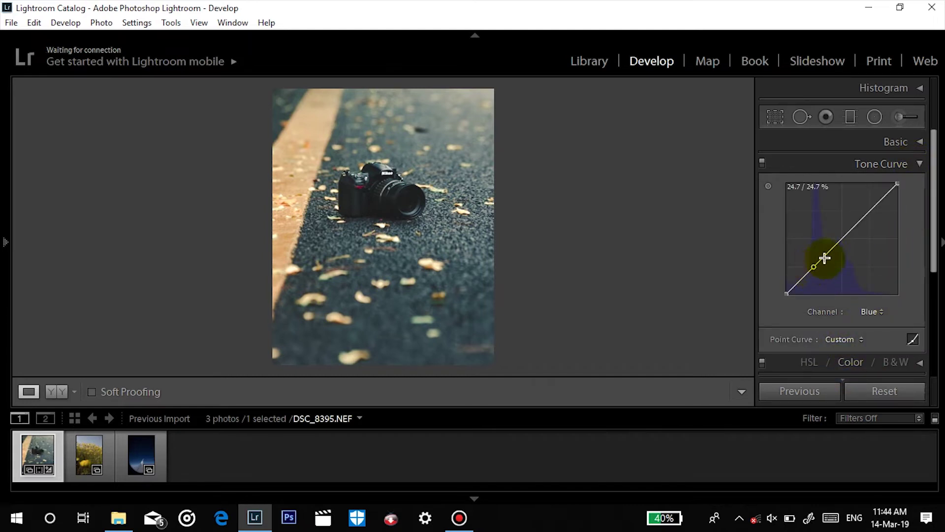
left_click(844, 238)
left_click(871, 214)
- Raise the Blue curve's blacks end point and midtones slightly, and move its highlights point to about 72.5 / 75.7 %
left_click(787, 293)
left_click_drag(787, 293, 816, 267)
left_click_drag(843, 238, 868, 210)
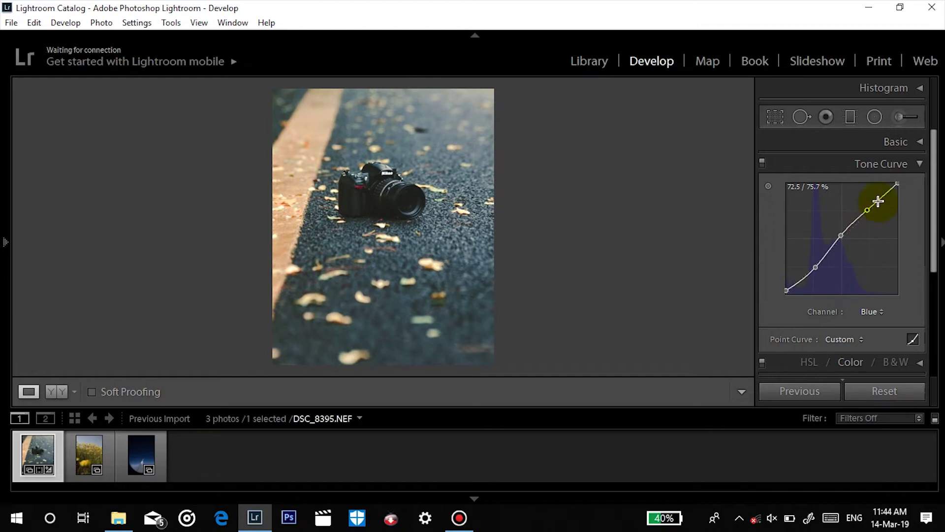
left_click(903, 157)
left_click(902, 142)
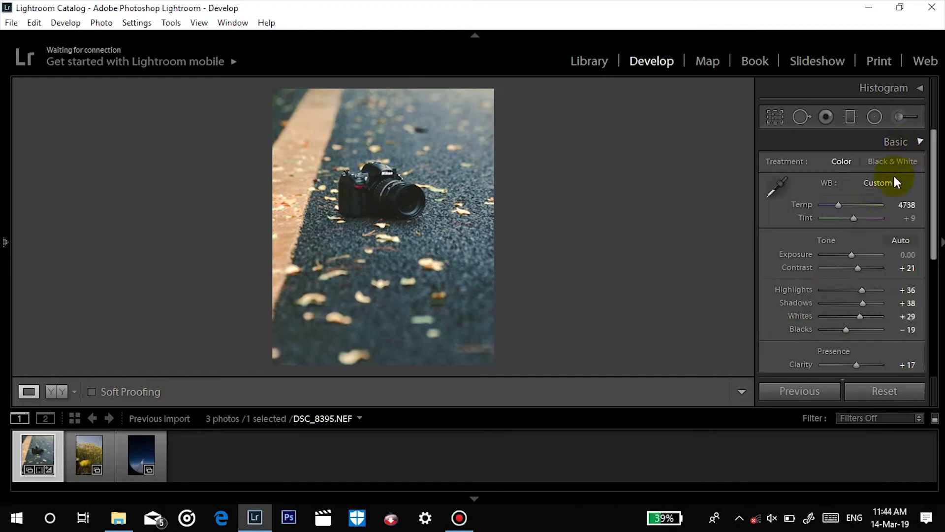
- Try a different tint and a temperature raised by 595, undoing both changes
left_click_drag(853, 216, 855, 216)
key("ctrl+z")
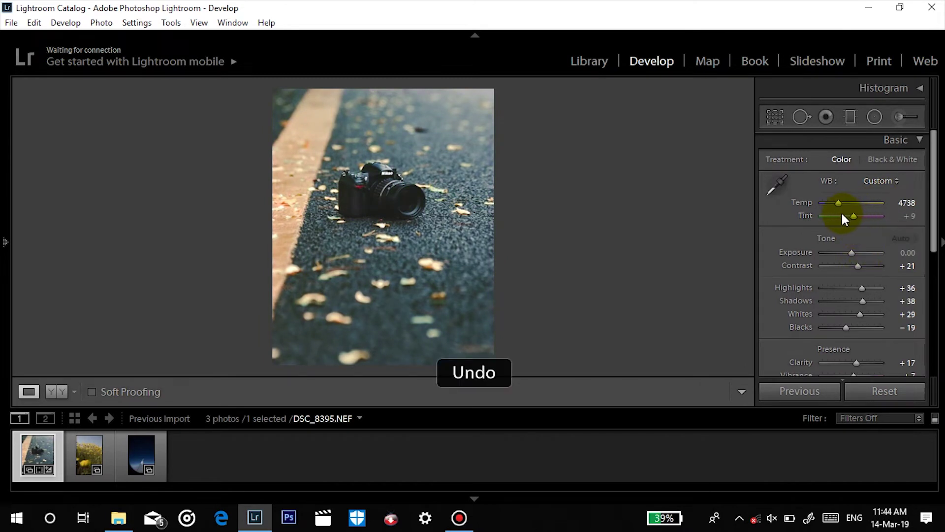
left_click_drag(843, 205, 843, 203)
key("ctrl+z")
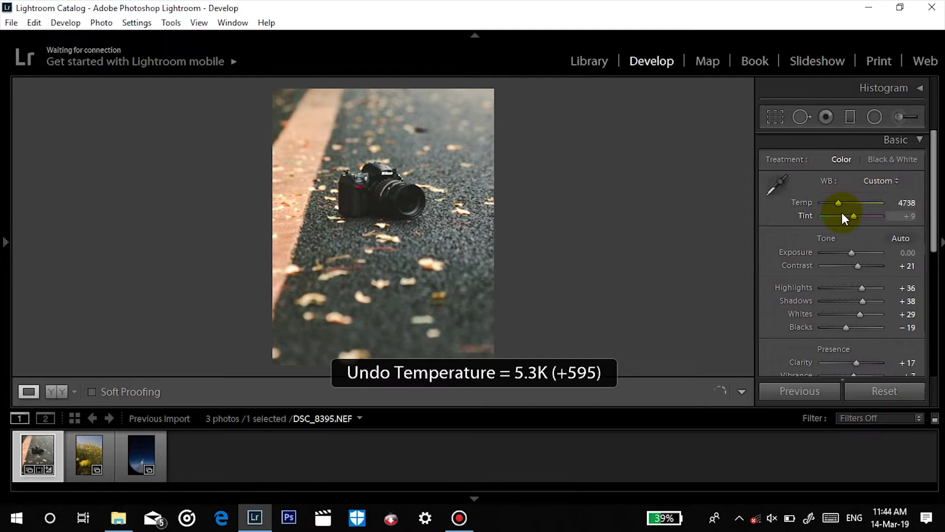
- In the Blue color adjustments, try a luminance of +100, undo it, and shift the hue to -11
left_click(897, 143)
left_click(849, 183)
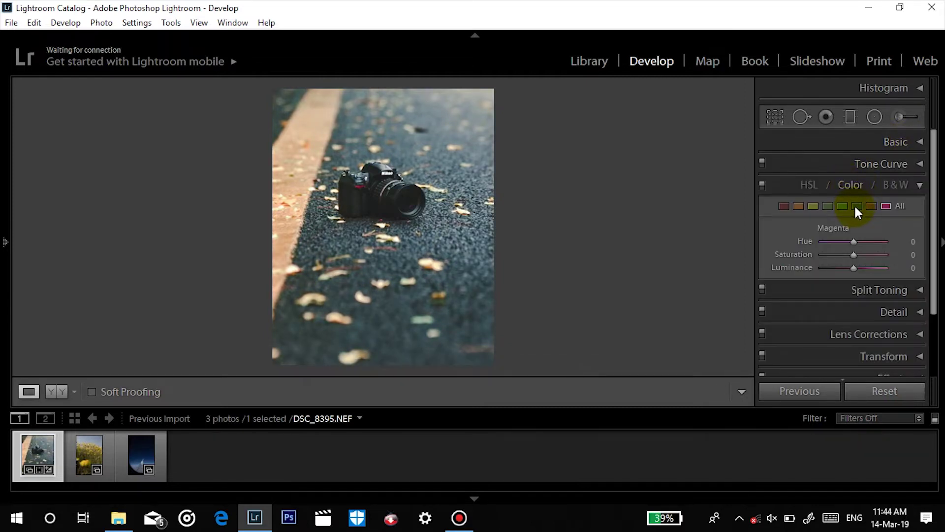
left_click_drag(855, 271, 909, 265)
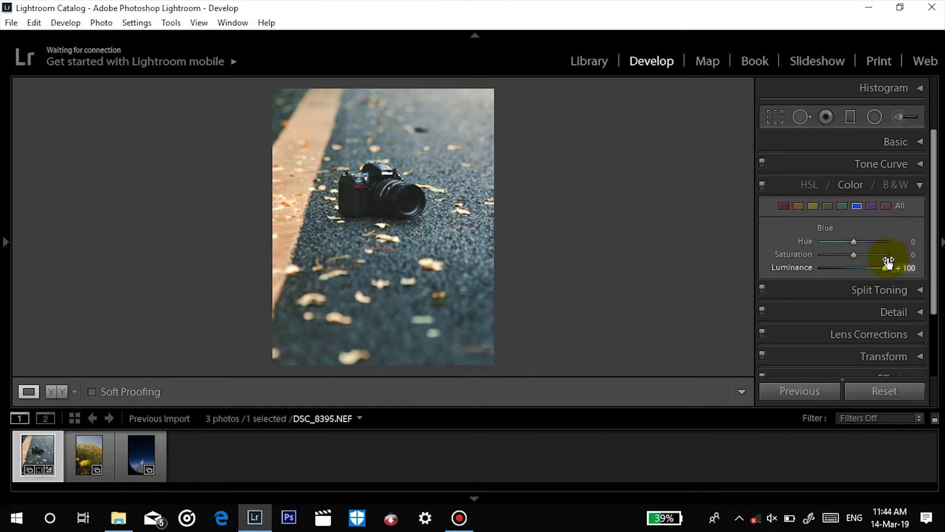
key("ctrl+z")
mouse_move(853, 242)
left_mouse_down()
mouse_move(880, 238)
mouse_move(841, 244)
mouse_move(868, 255)
left_mouse_up()
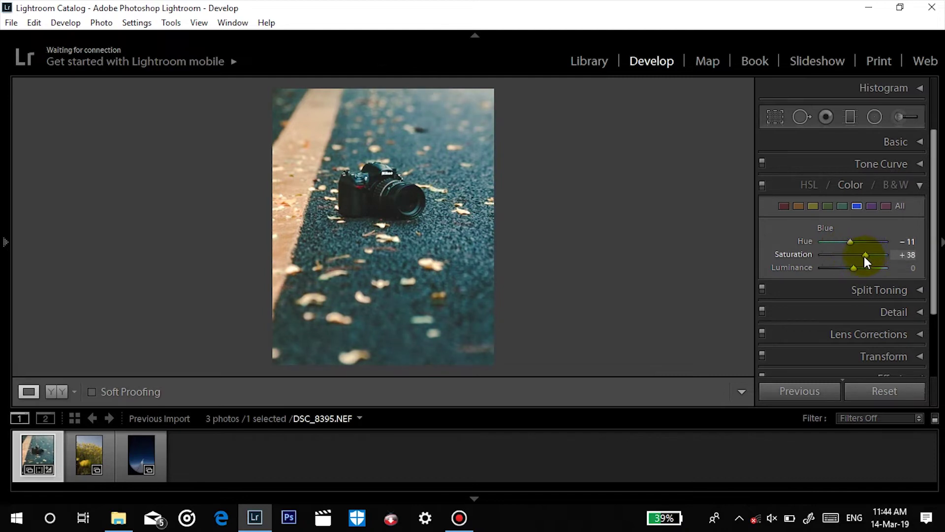
- Undo the trial Blue saturation changes, and set the Blue saturation to -27 and luminance to +42
left_click(837, 256)
key("ctrl+z")
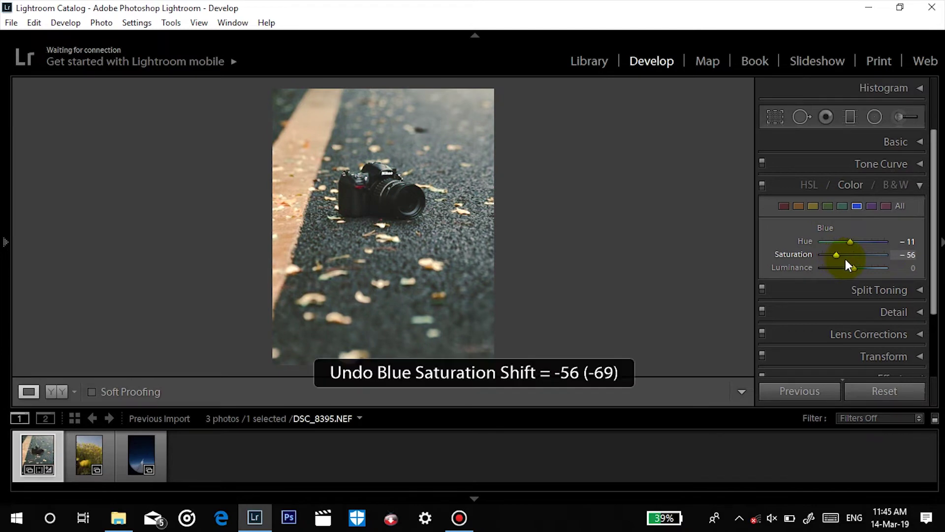
key("ctrl+z")
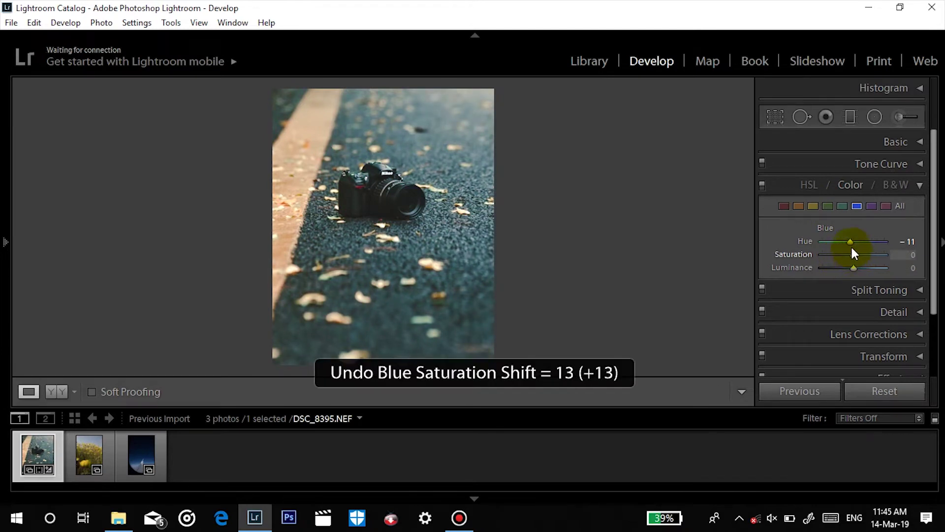
left_click_drag(850, 241, 850, 264)
left_click_drag(854, 268, 869, 268)
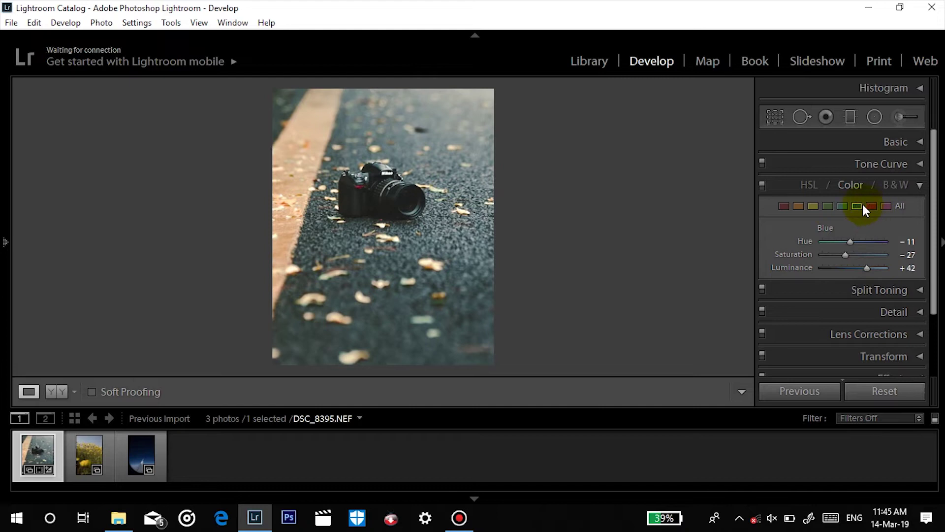
- Try an Orange hue of -100, undo it, and set the Orange luminance to +20
left_click(813, 207)
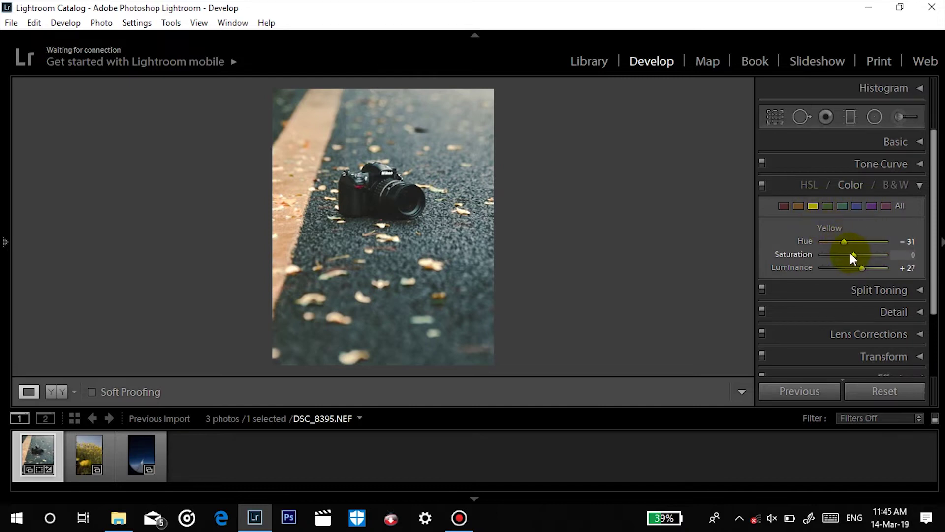
left_click_drag(852, 245, 818, 241)
left_click(798, 205)
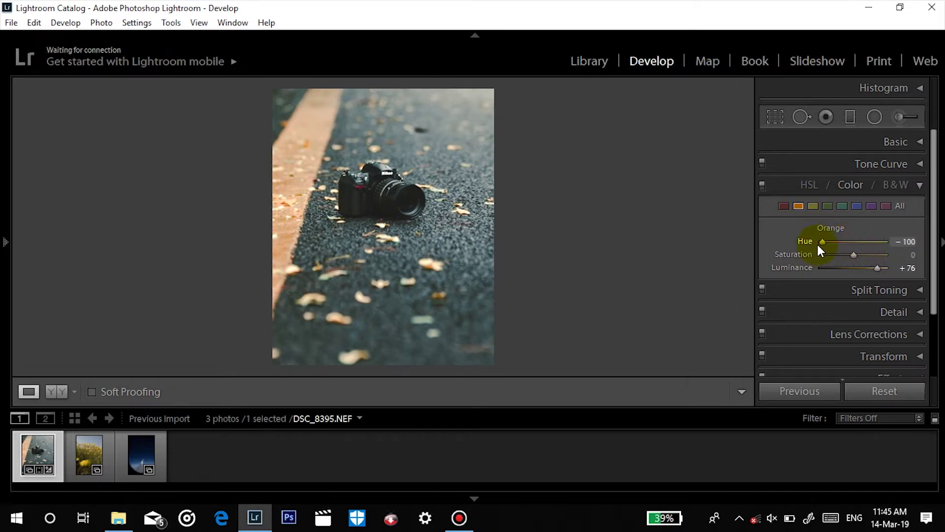
key("ctrl+z")
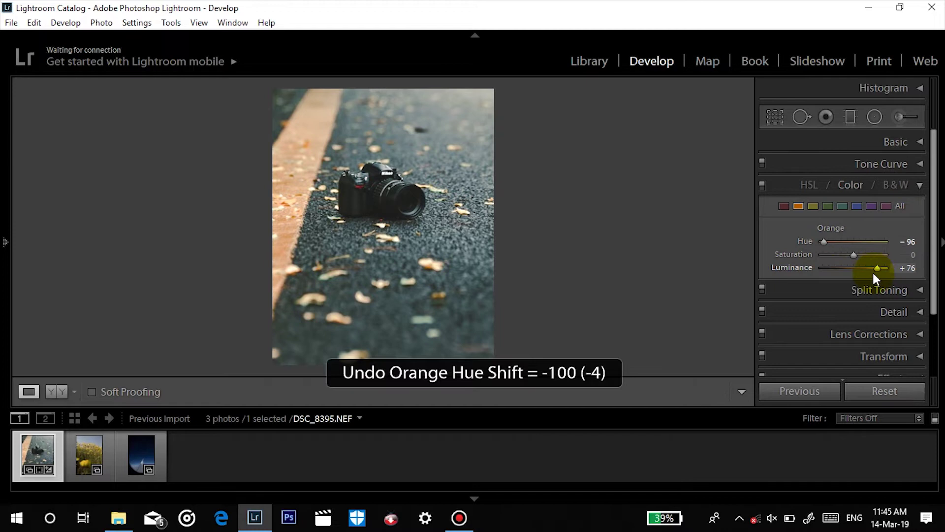
left_click_drag(909, 260, 860, 266)
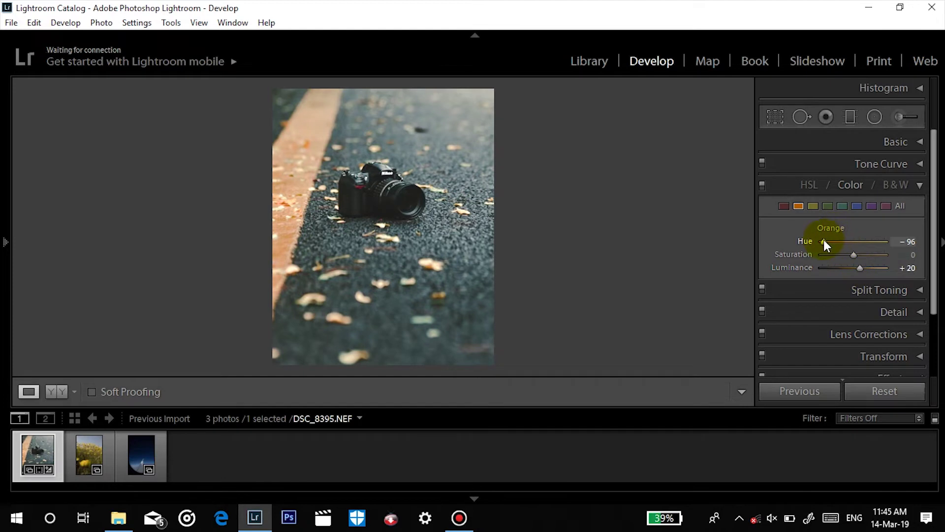
left_click(785, 209)
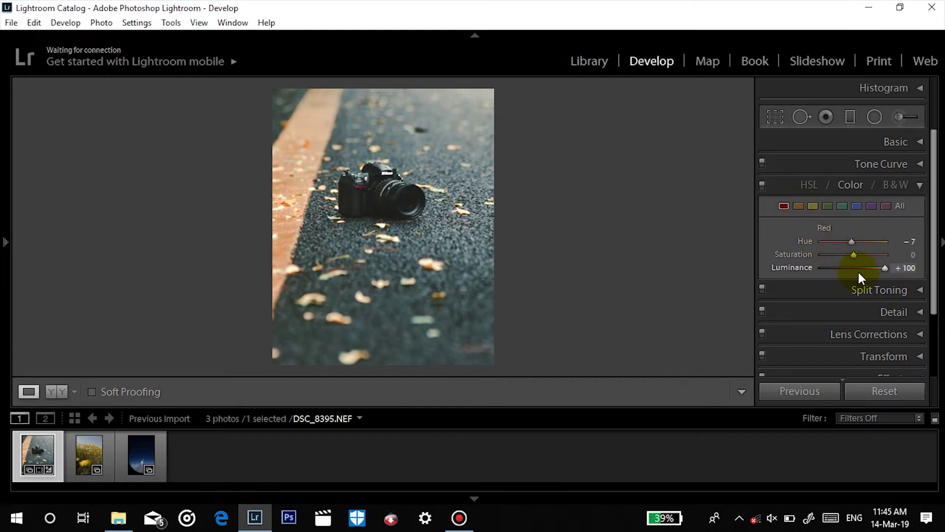
left_click(919, 186)
- Create a vignette with a perfectly circular radial filter centred on the camera and an exposure of -0.32
left_click(874, 117)
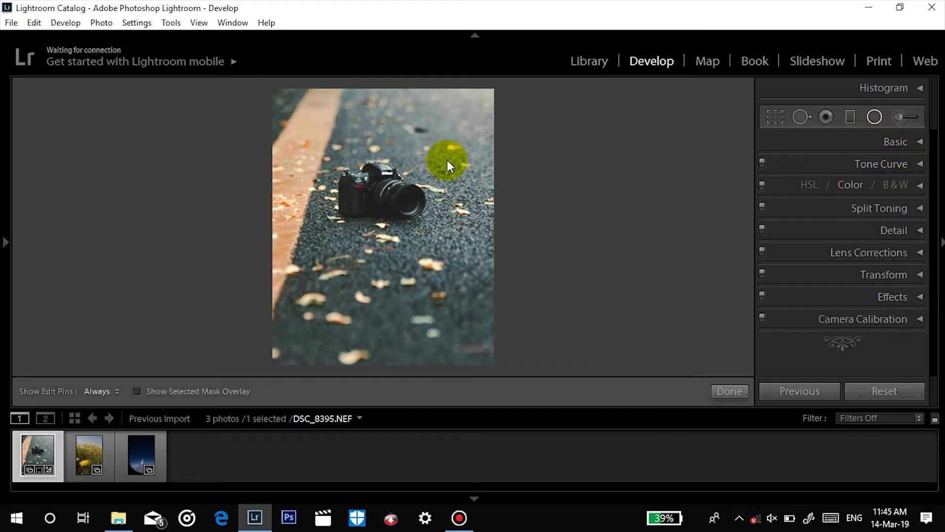
left_click_drag(380, 188, 473, 251)
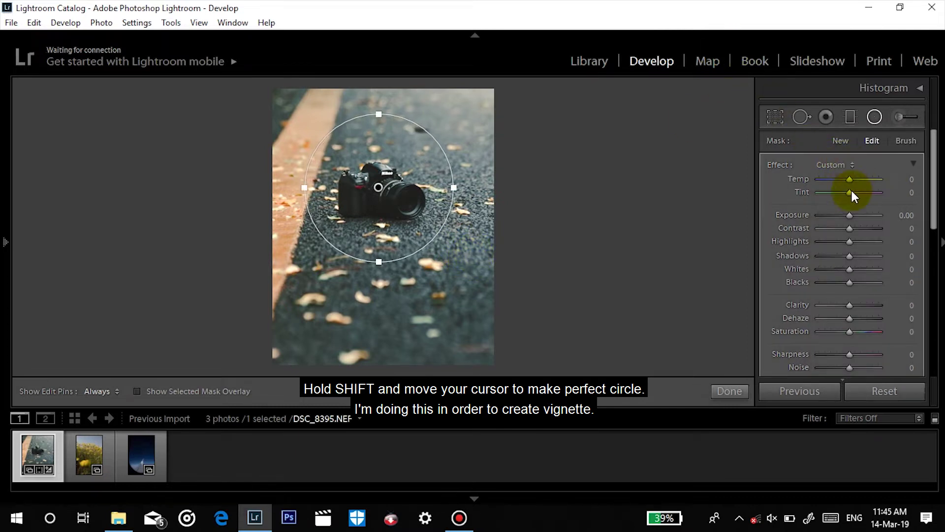
left_click_drag(849, 216, 840, 212)
left_click(733, 392)
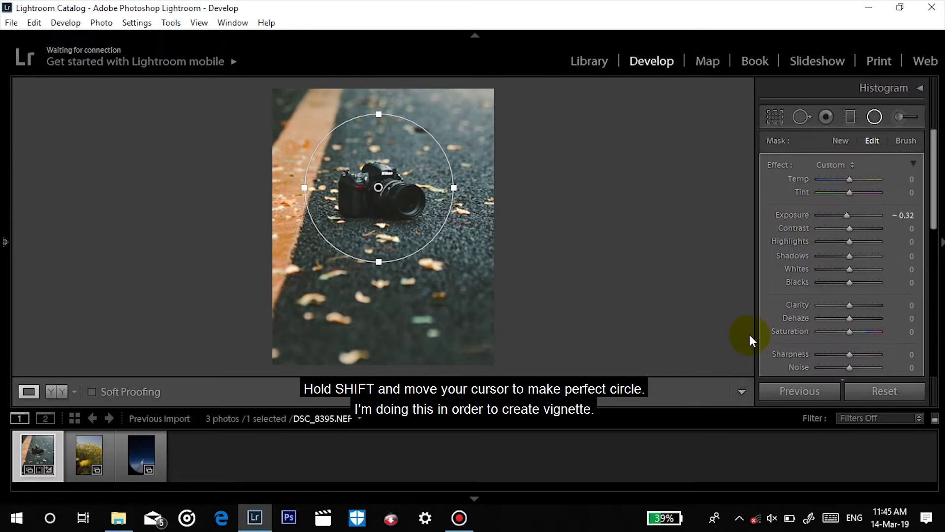
- Add a straight horizontal graduated filter across the upper road with an exposure of 0.51, undoing the stray second filter
left_click(848, 117)
mouse_move(384, 103)
left_mouse_down()
mouse_move(387, 191)
mouse_move(389, 116)
left_mouse_up()
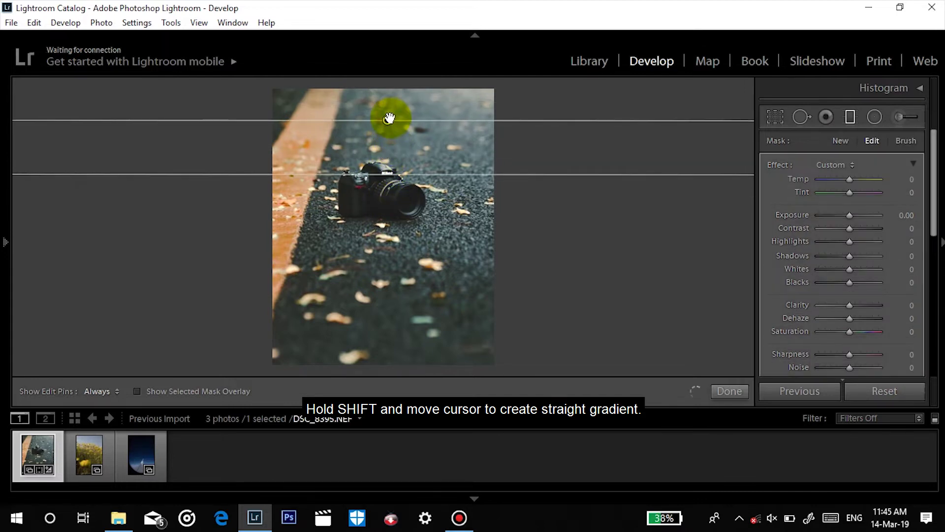
left_click_drag(849, 215, 853, 215)
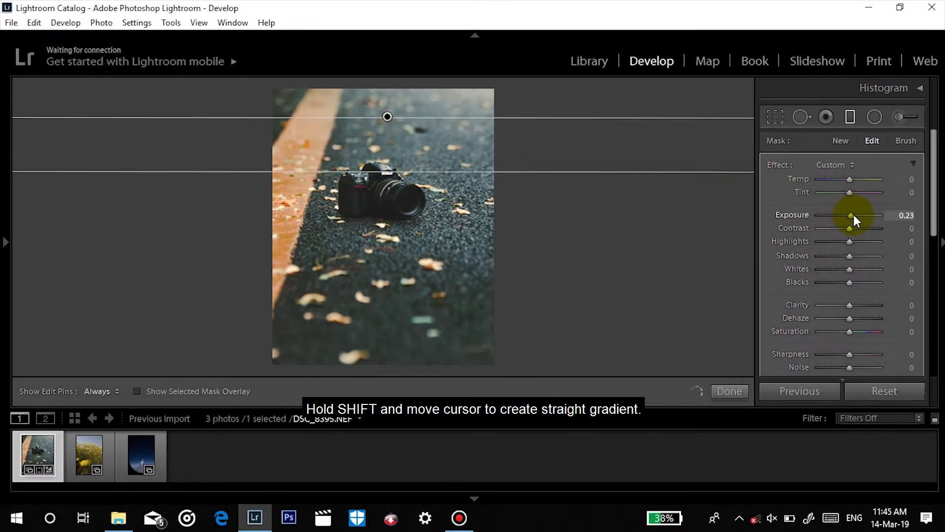
left_click_drag(623, 175, 627, 185)
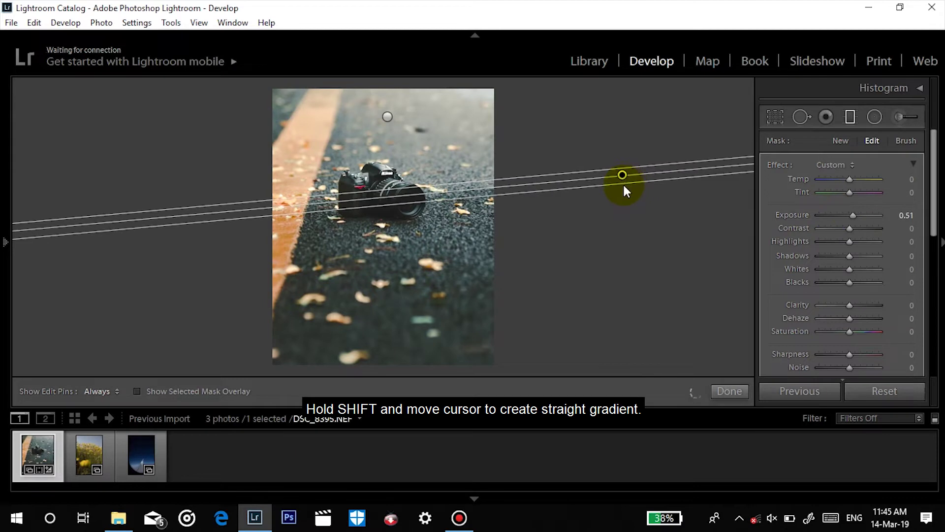
key("ctrl+z")
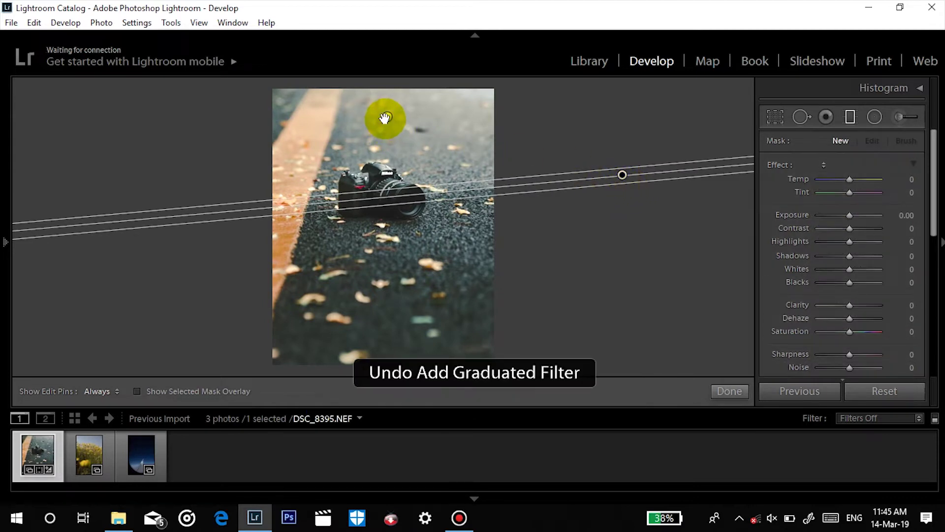
- Extend the graduated filter further down over the camera, set its contrast to 17 and finish editing it
left_click(389, 119)
left_click_drag(451, 169, 459, 193)
left_click_drag(859, 235, 859, 232)
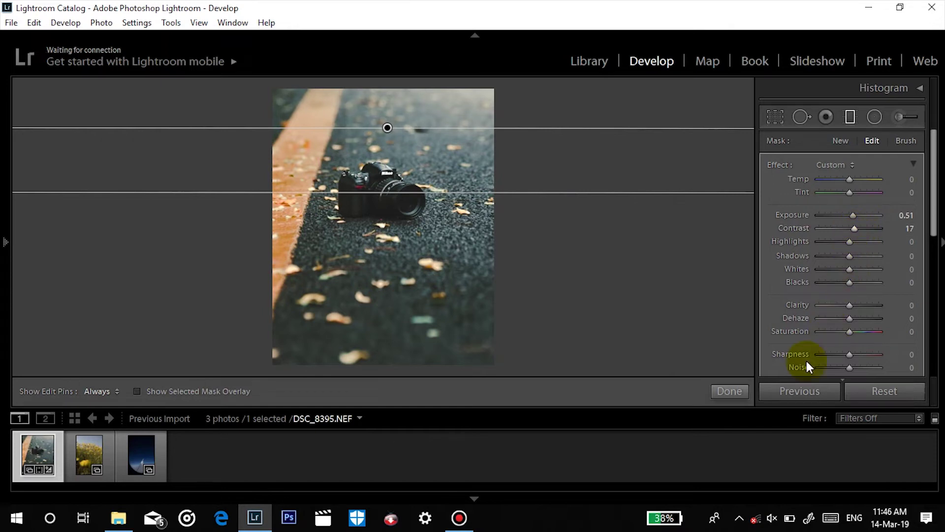
left_click(738, 391)
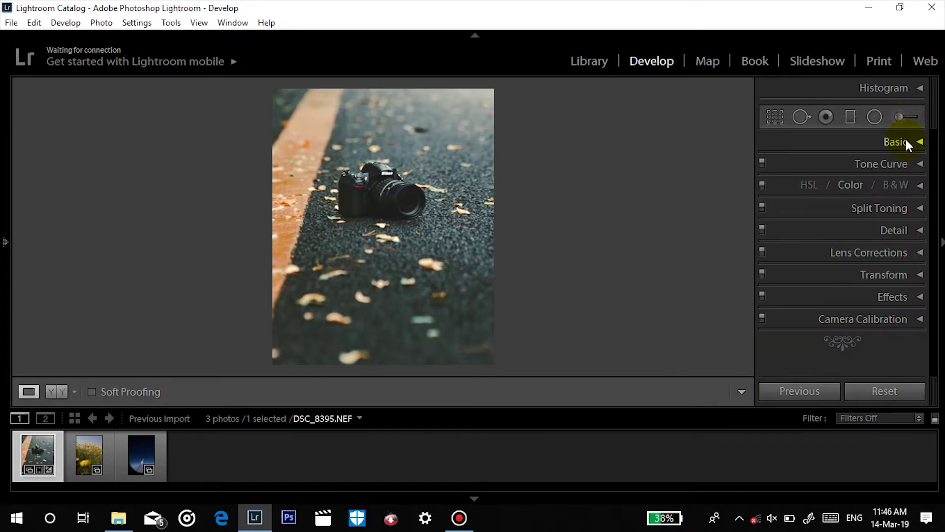
left_click(905, 139)
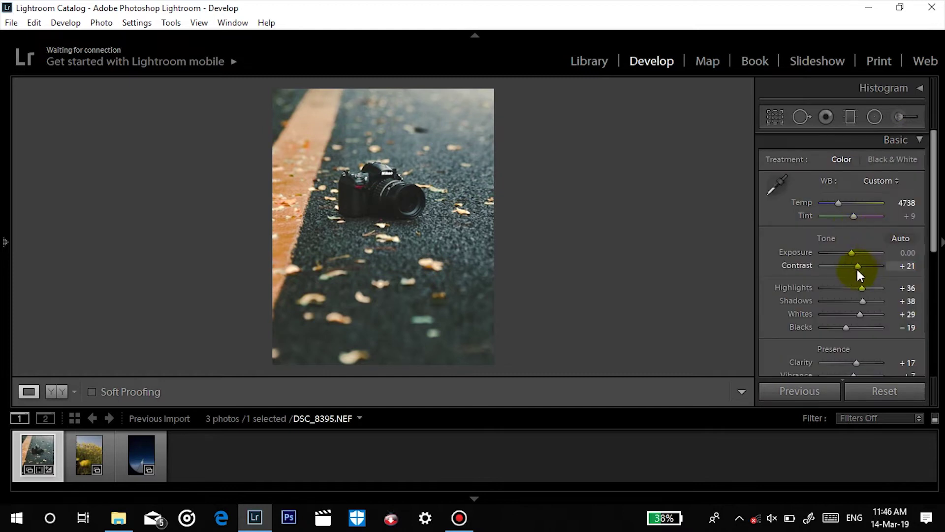
left_click_drag(935, 240, 920, 200)
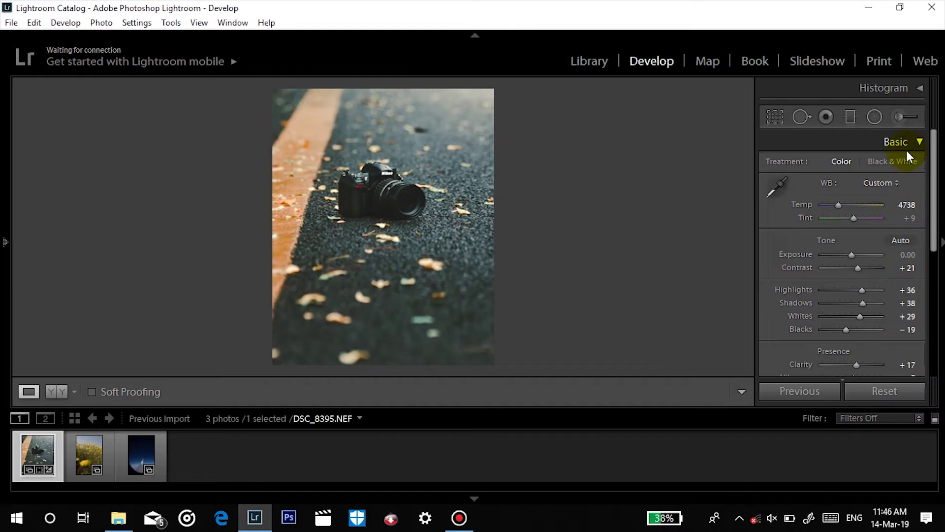
left_click(894, 144)
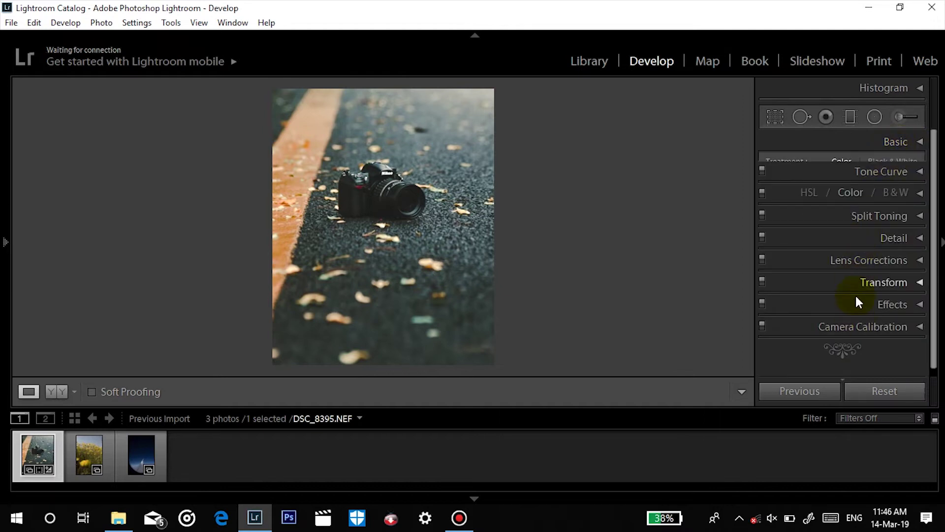
left_click(899, 142)
left_click(896, 146)
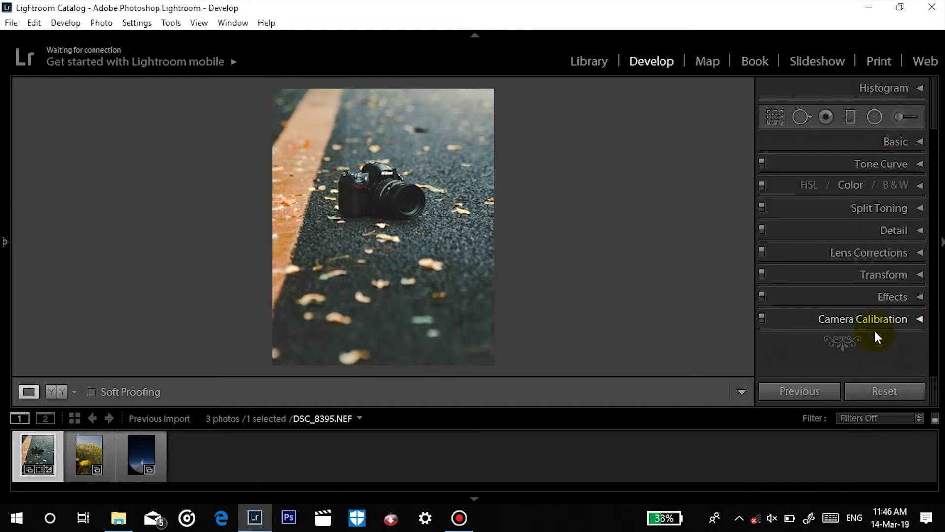
- Compare the edit with the original by resetting all adjustments and undoing the reset
left_click(883, 384)
key("ctrl+z")
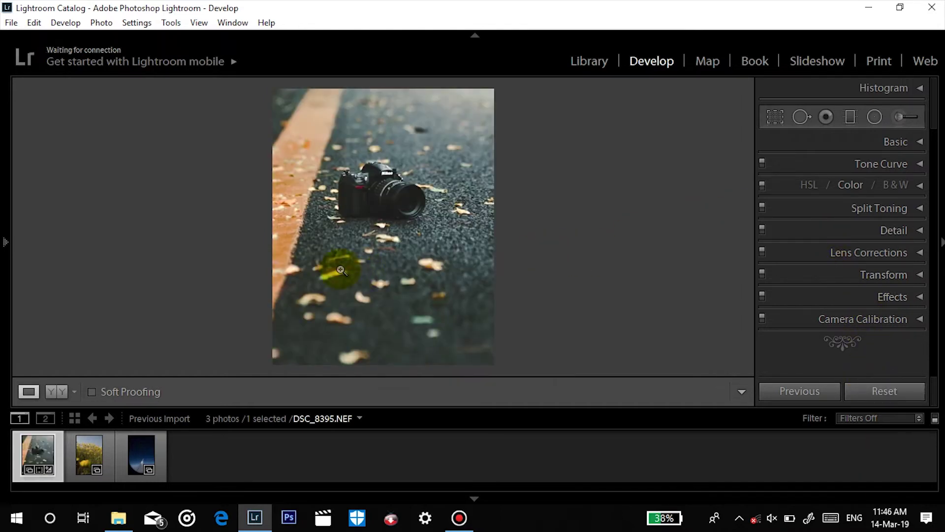
- Switch to IMG_4629.CR2 and set exposure -0.60, contrast +19, highlights +38, shadows +29, whites +31 and blacks -14
left_click(85, 458)
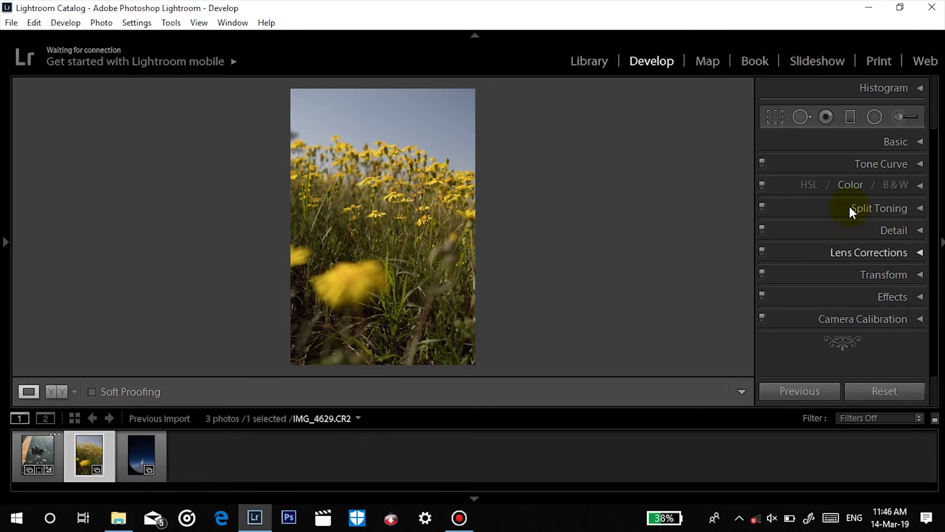
left_click(896, 140)
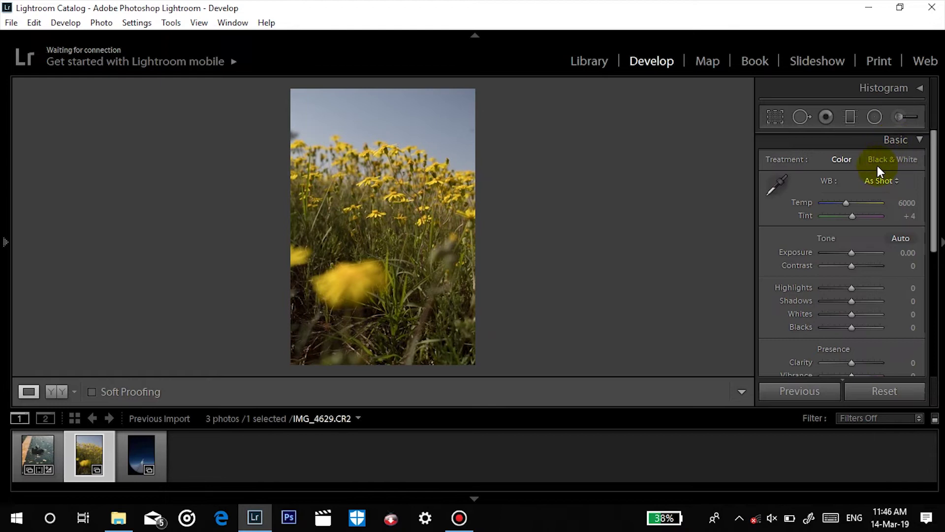
left_click_drag(854, 254, 847, 327)
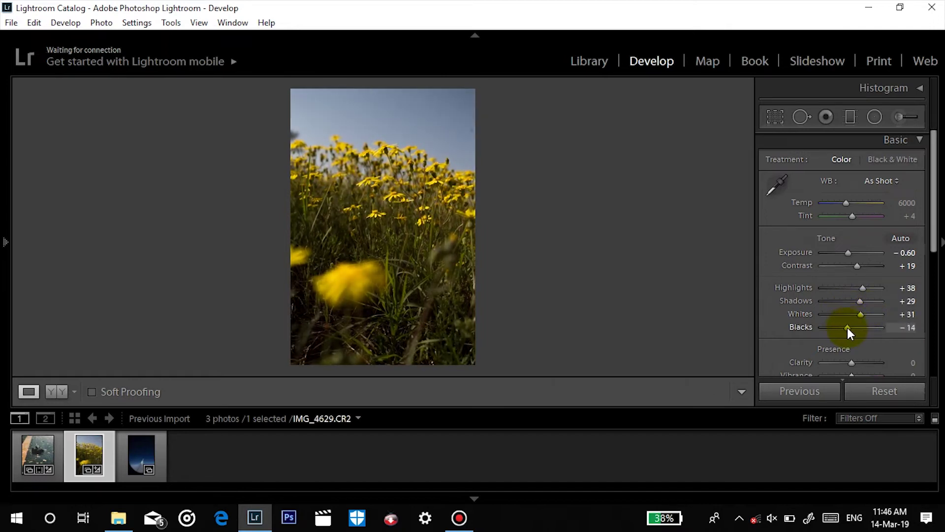
left_click(844, 143)
- Crop the flower photo to a 4 x 5 / 8 x 10 aspect ratio, repositioning the image inside the frame
left_click(775, 117)
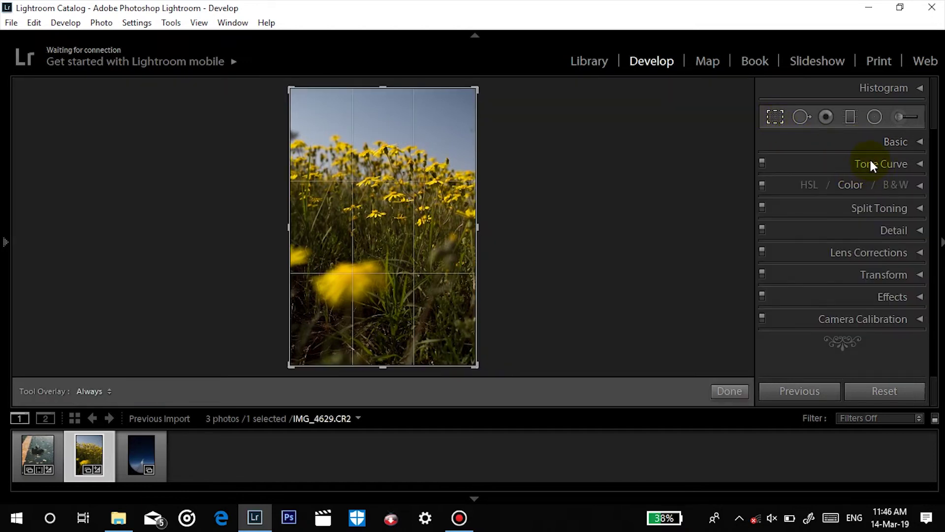
left_click(878, 166)
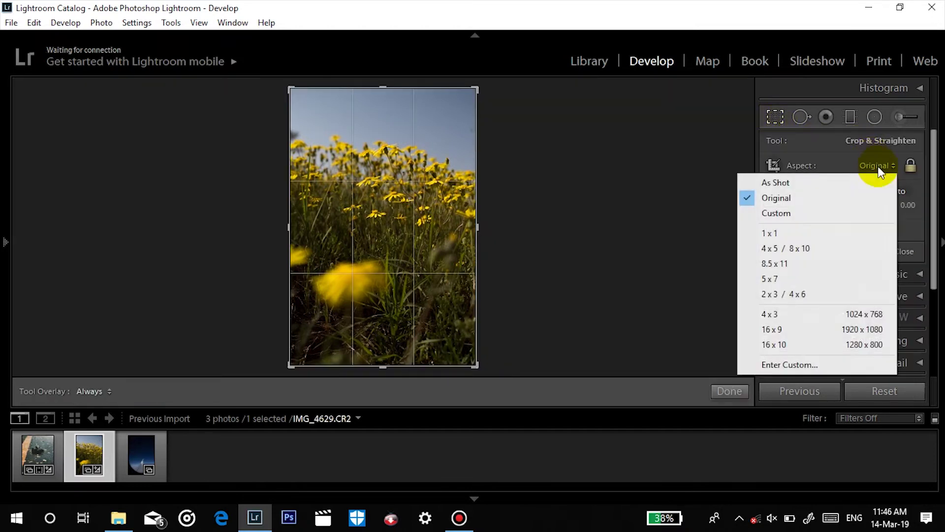
left_click(787, 249)
left_click_drag(391, 196, 394, 219)
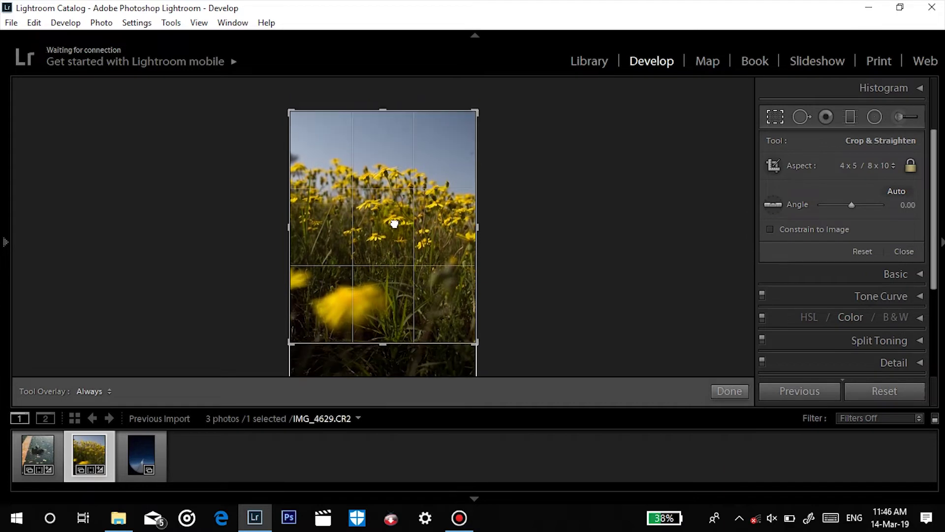
left_click(729, 392)
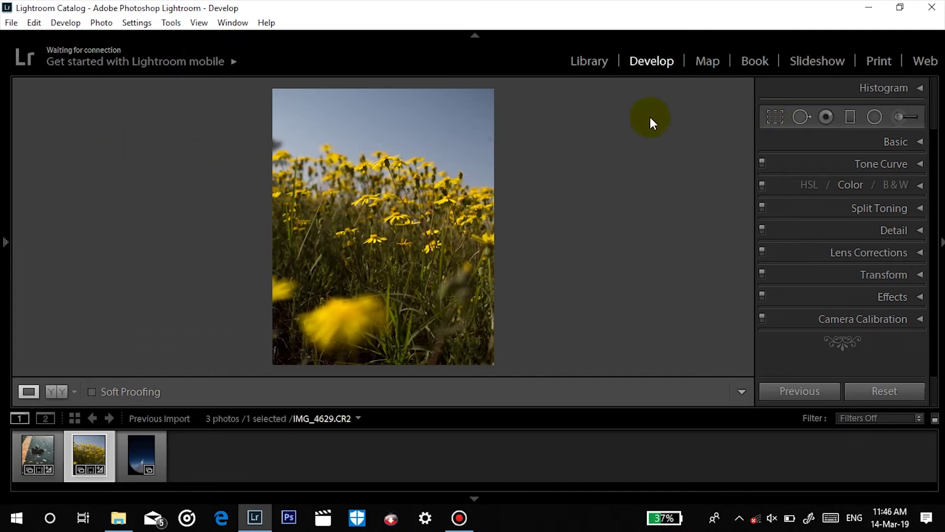
- Use the Spot Removal tool in Clone mode to cover the distracting spot at the right edge of the photo's sky
left_click(791, 119)
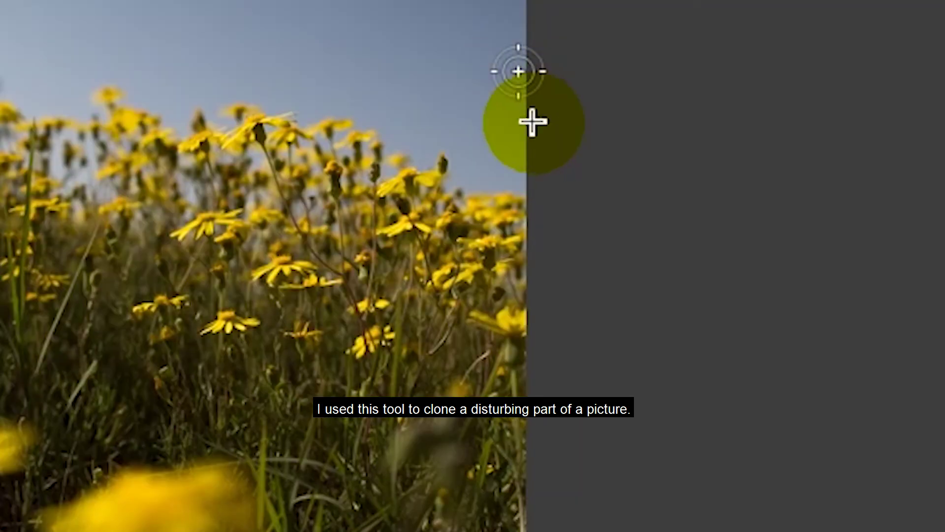
left_click(517, 71)
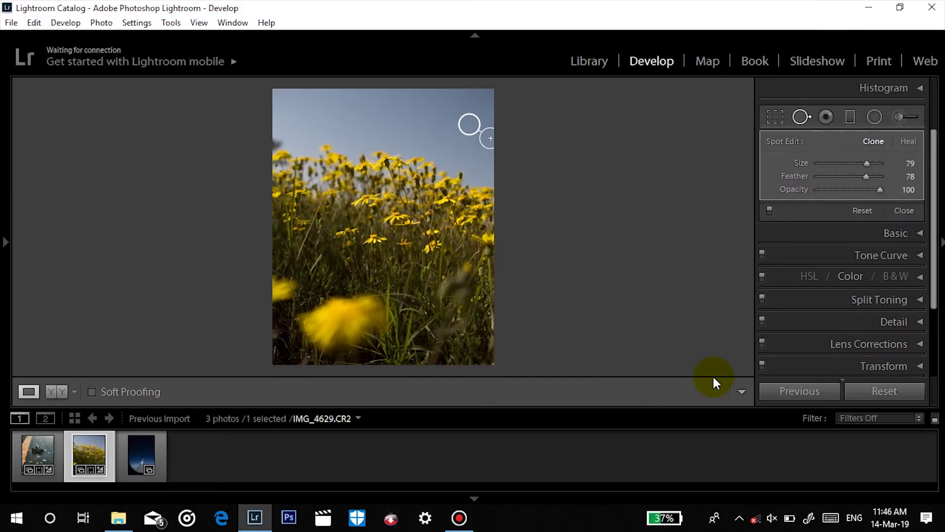
left_click(715, 387)
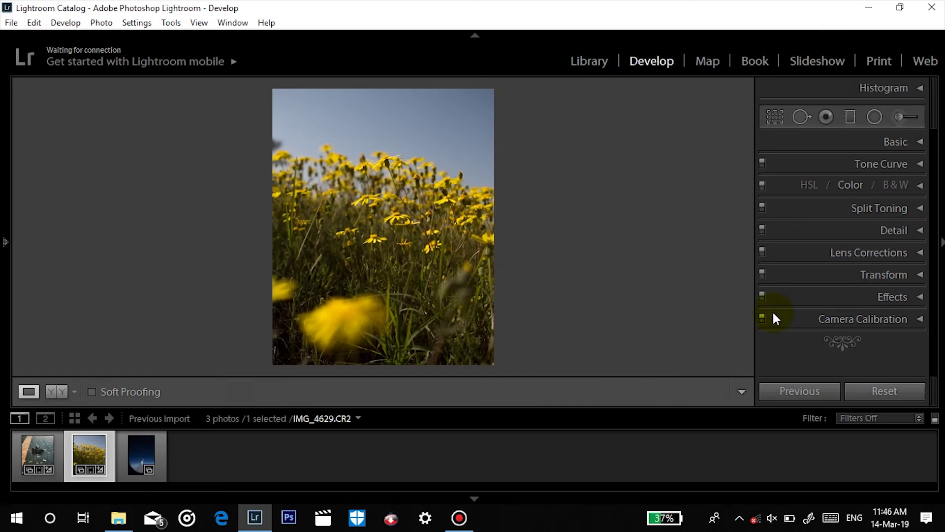
- Switch the tone curve from the Blue channel to RGB, leaving the curve linear
left_click(896, 165)
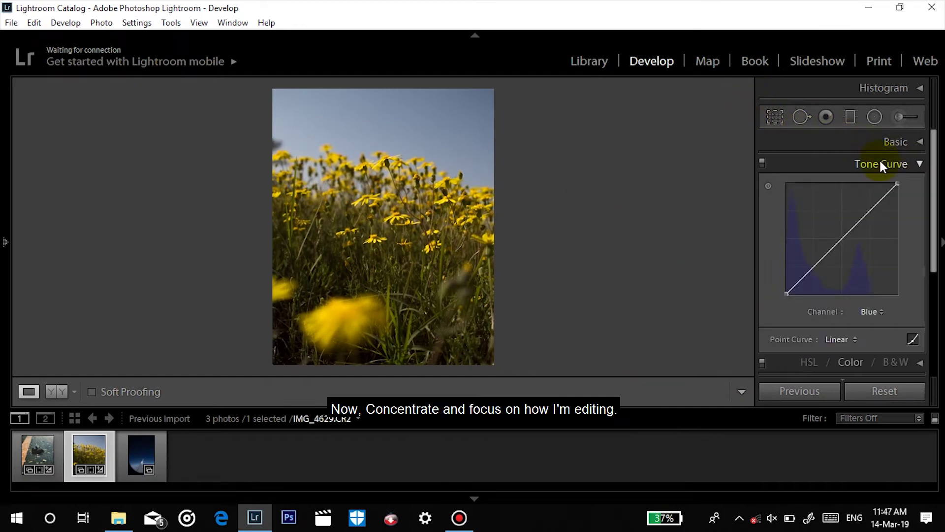
left_click(884, 162)
left_click(884, 161)
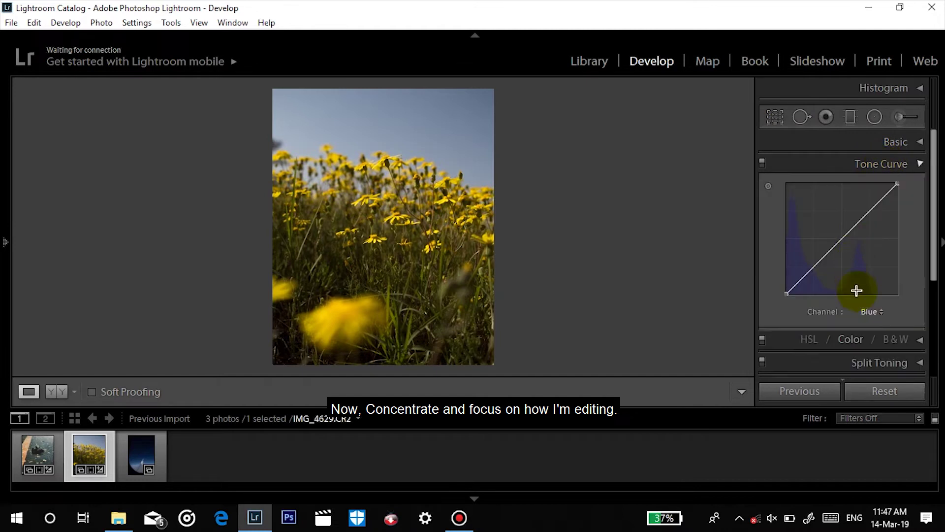
left_click(872, 314)
left_click(870, 326)
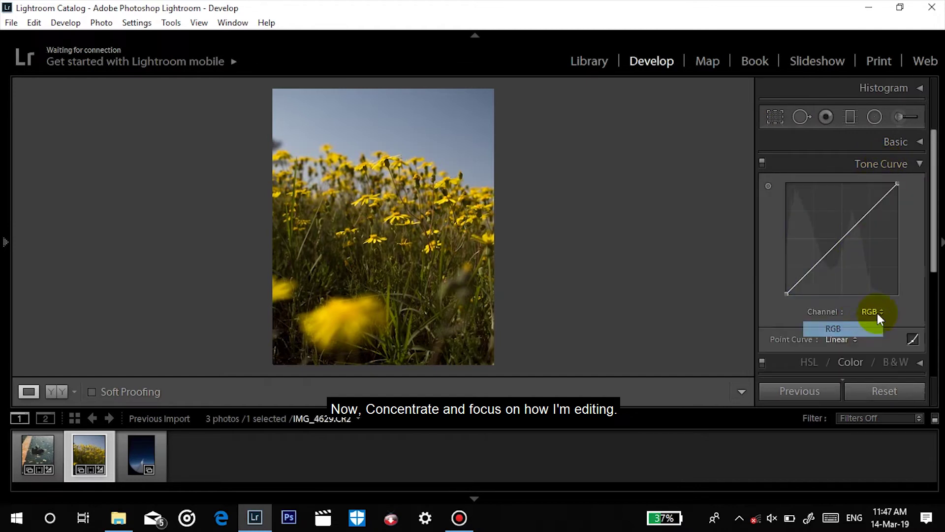
left_click(902, 163)
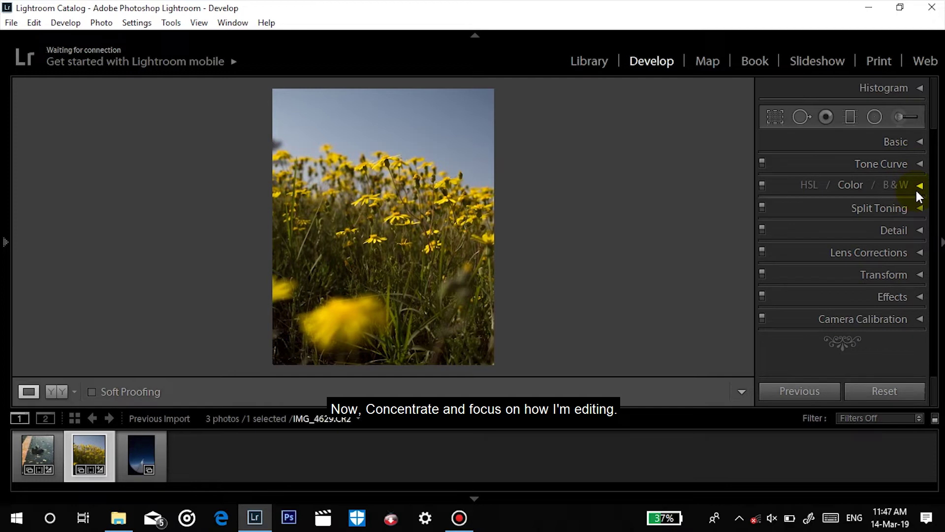
- Set the flower photo's clarity to +17, vibrance to +7 and saturation to -14
left_click(916, 187)
left_click(904, 140)
left_click_drag(934, 204, 934, 234)
left_click_drag(852, 294, 848, 321)
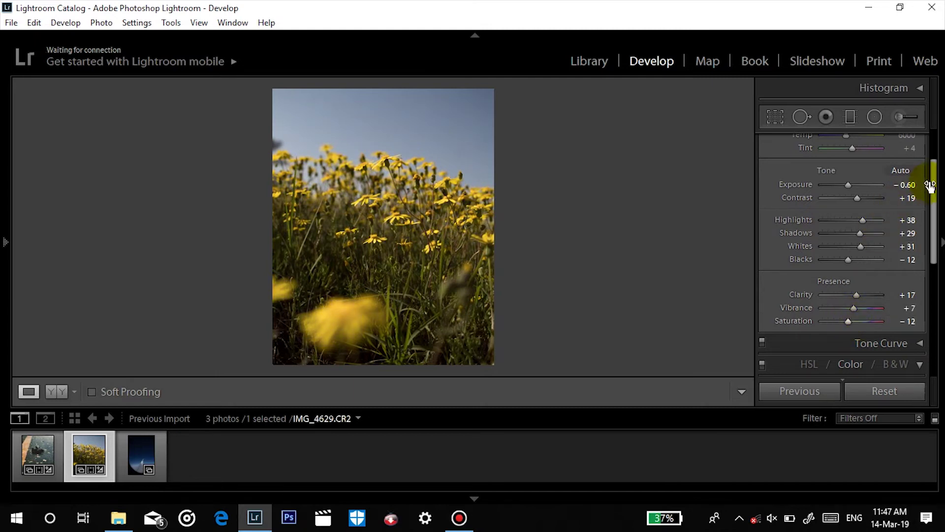
left_click_drag(926, 184, 912, 141)
left_click(917, 144)
left_click(917, 145)
left_click_drag(933, 173, 935, 199)
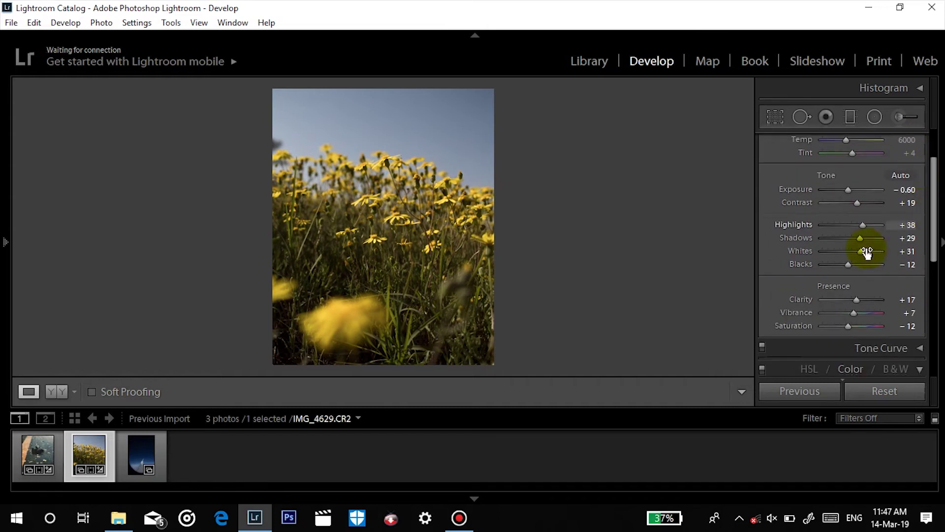
left_click(847, 326)
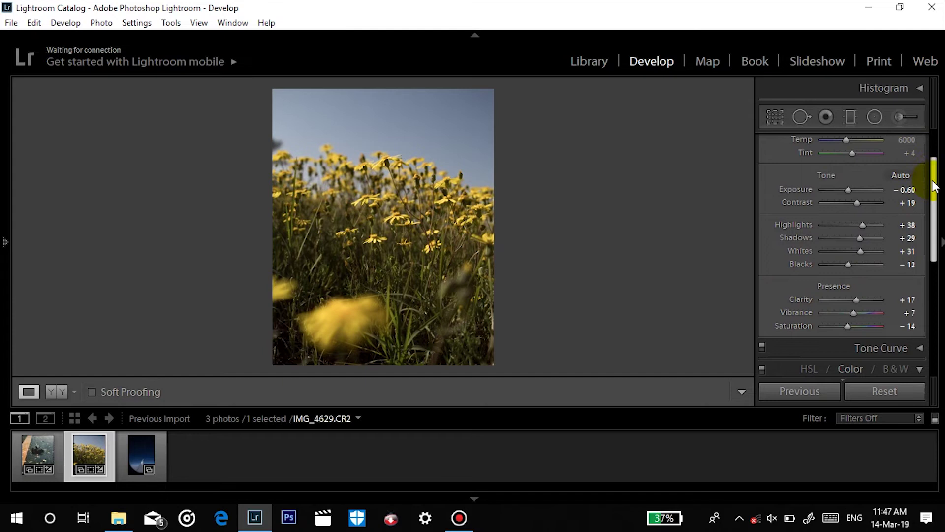
scroll(923, 157, "up", 2)
left_click(918, 142)
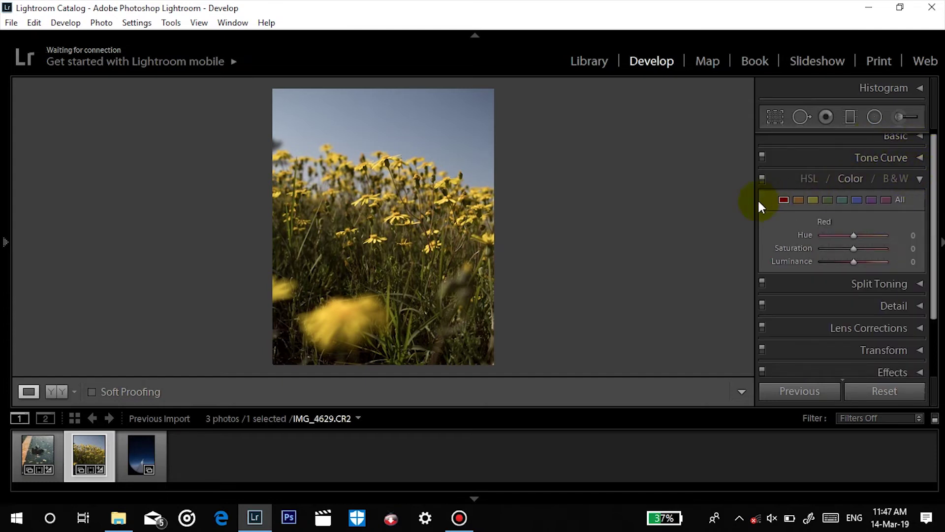
- Try red luminance at +100 and undo it, then set orange luminance to +16 and orange hue to -42
left_click_drag(853, 261, 889, 262)
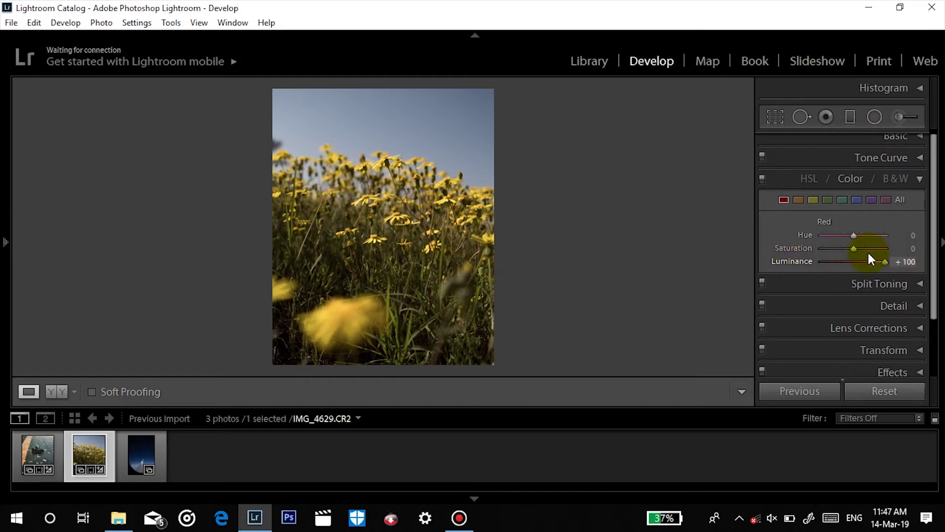
key("ctrl+z")
left_click(799, 200)
left_click_drag(854, 261, 843, 237)
- Set the yellow luminance to +36 and shift the yellow hue slightly toward orange
left_click(813, 199)
left_click_drag(852, 260, 850, 235)
key("ctrl+z")
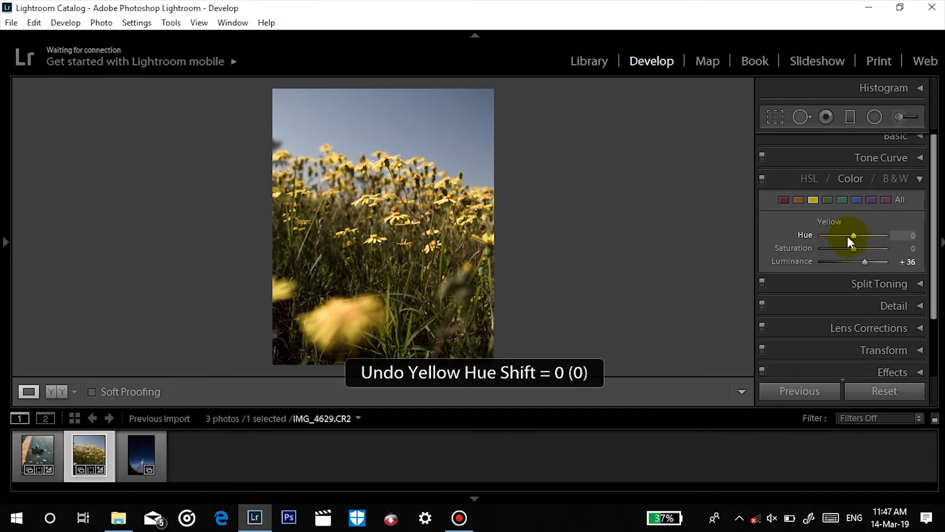
left_click_drag(851, 233, 846, 236)
- Raise the green luminance to its maximum, shift the green hue toward aqua and reduce the green saturation
left_click(827, 200)
left_click_drag(849, 261, 903, 255)
mouse_move(853, 233)
left_mouse_down()
mouse_move(884, 229)
mouse_move(865, 236)
left_mouse_up()
left_click_drag(853, 248, 841, 249)
- Try lowering the aqua luminance and undo the change
left_click(842, 199)
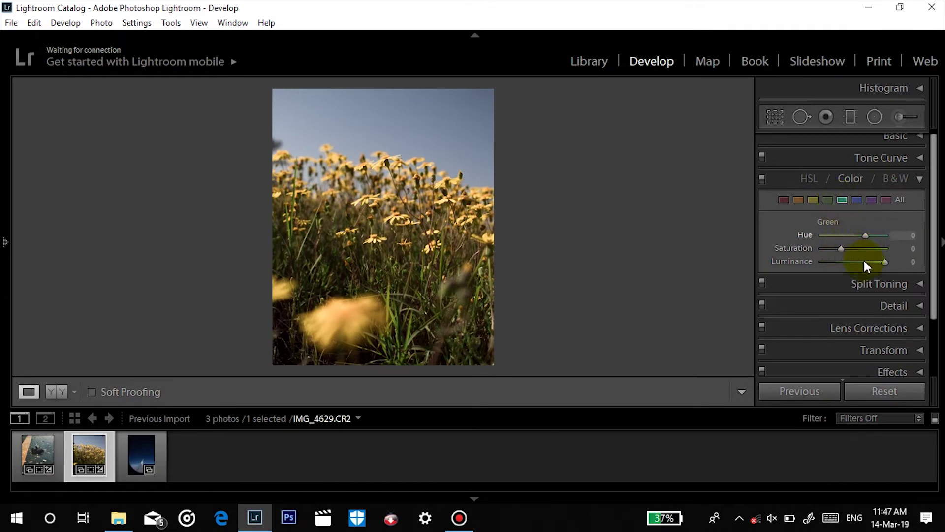
left_click_drag(854, 263, 821, 277)
key("ctrl+z")
- Set the blue luminance to +69 and the blue hue to -16, undoing the trial hue shift to +38
left_click(857, 199)
left_click_drag(858, 262, 868, 208)
left_click(867, 235)
key("ctrl+z")
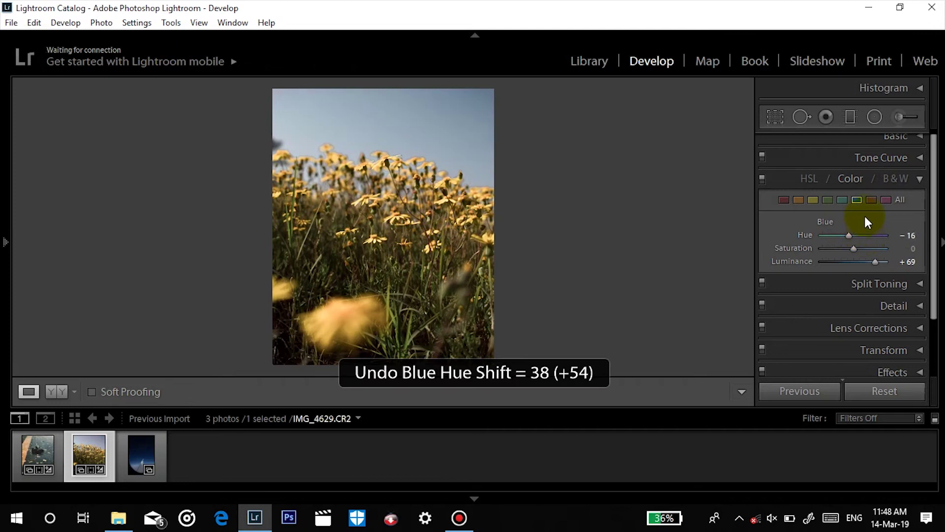
- Try the purple and magenta luminance at +100, undoing each change
left_click(870, 201)
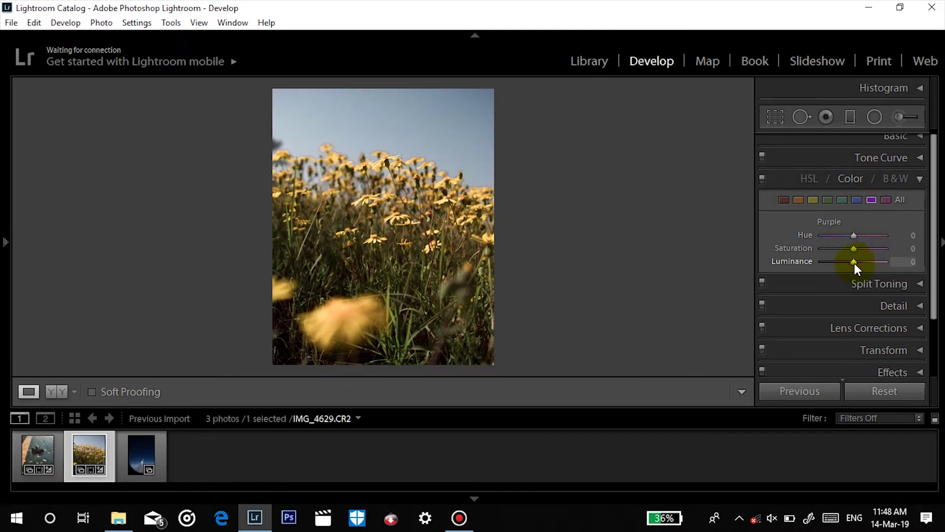
mouse_move(906, 256)
left_mouse_down()
mouse_move(794, 274)
mouse_move(918, 252)
mouse_move(890, 247)
left_mouse_up()
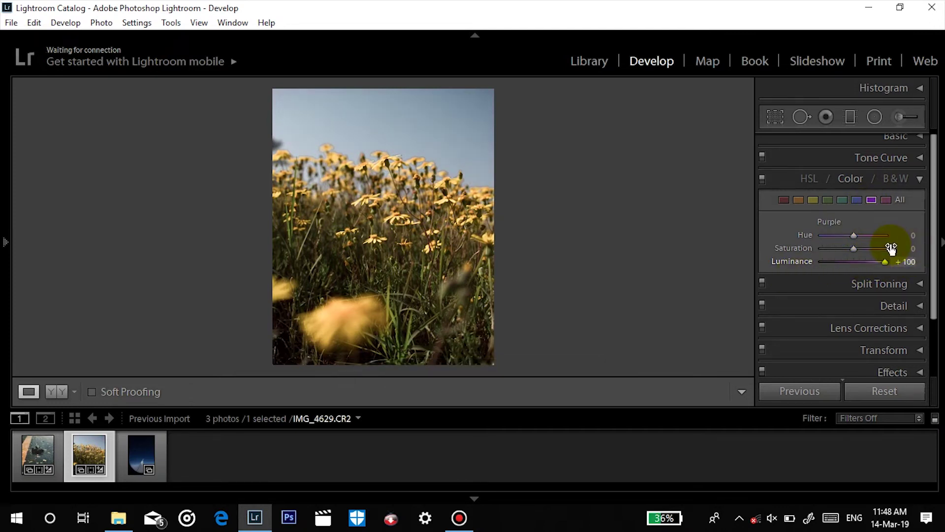
key("ctrl+z")
left_click(886, 199)
left_click(858, 261)
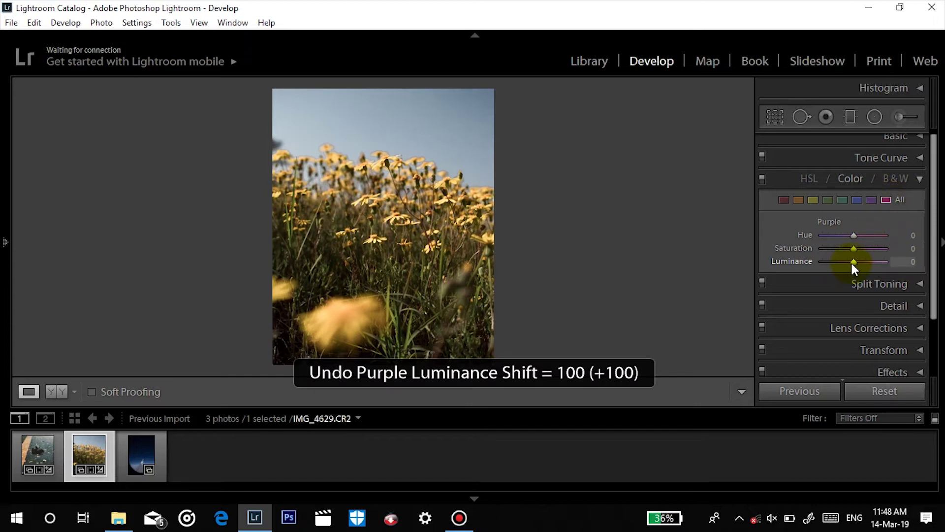
key("ctrl+z")
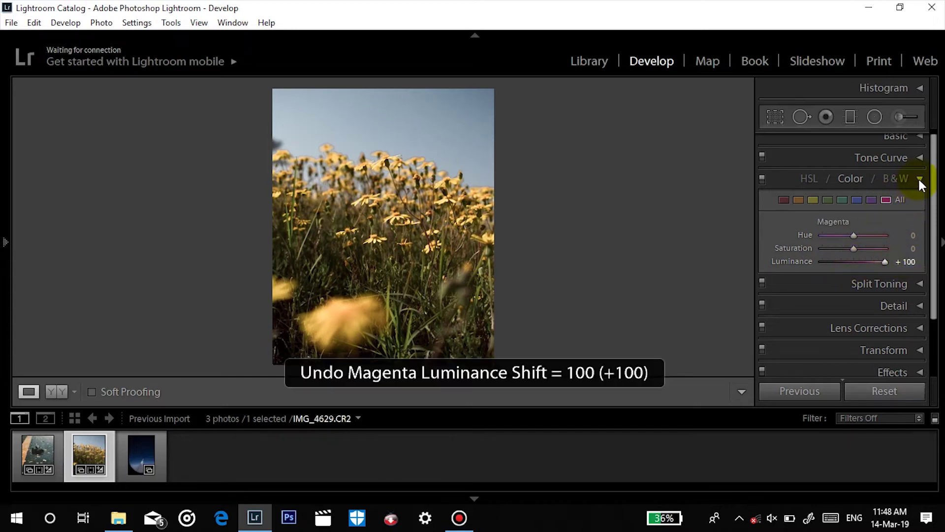
left_click(918, 179)
- Try a warmer white balance temperature of 6405, undo it, and compare the photo with and without the blue hue shift
left_click(909, 208)
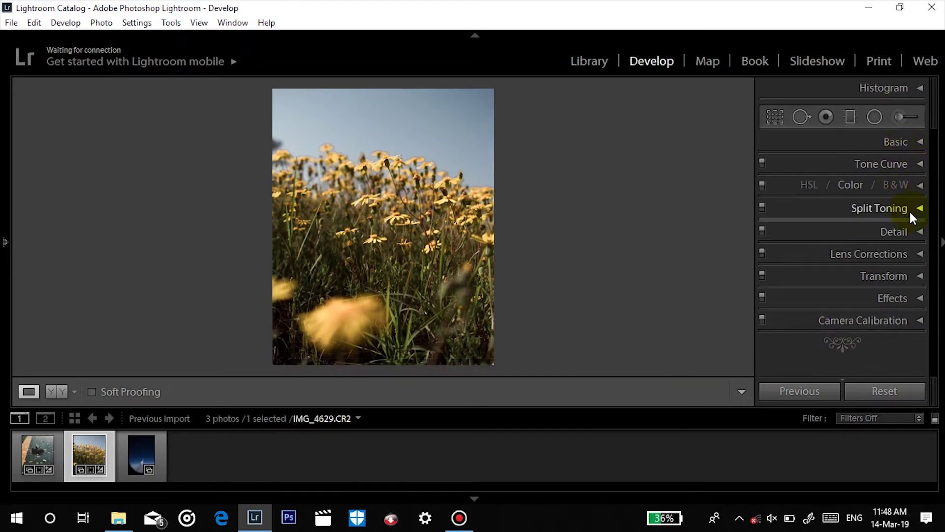
left_click(915, 207)
left_click(914, 207)
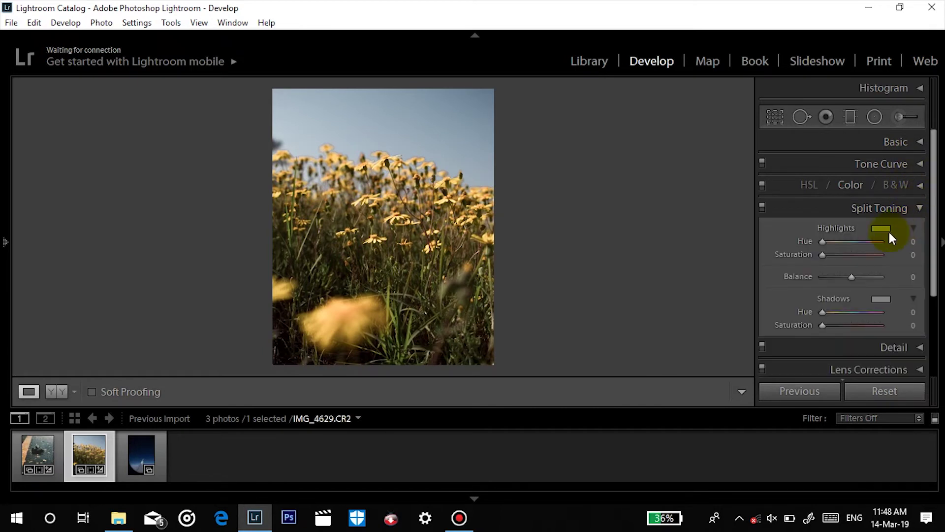
left_click(899, 144)
mouse_move(846, 202)
left_mouse_down()
mouse_move(856, 206)
mouse_move(846, 203)
left_mouse_up()
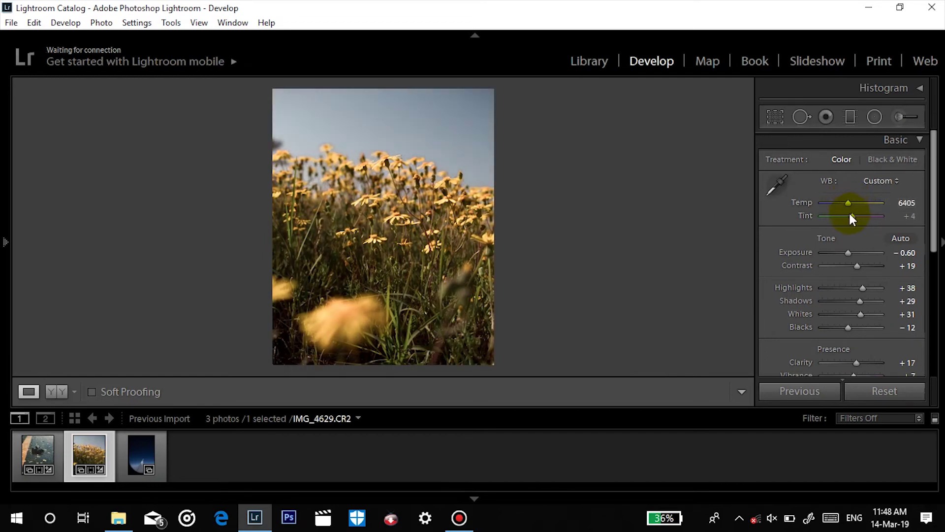
key("ctrl+z")
key("ctrl+z")
key("ctrl+y")
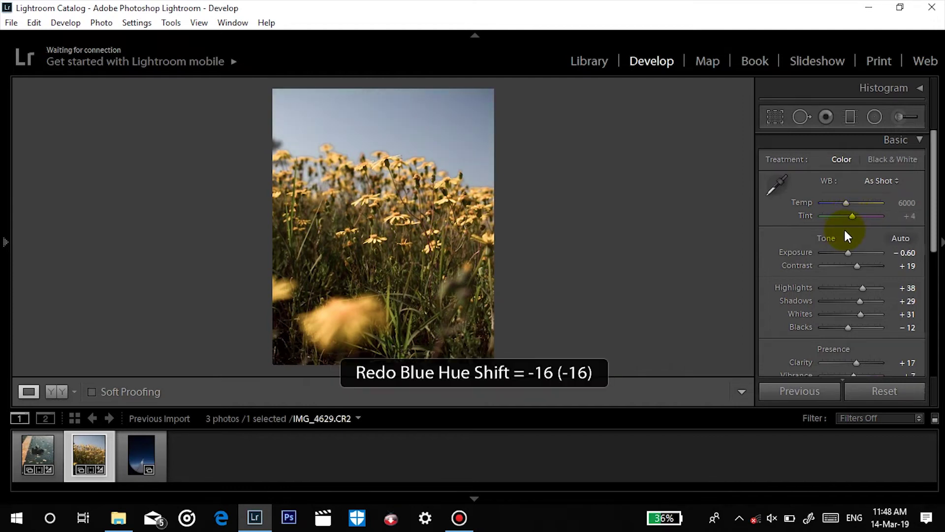
key("ctrl+z")
key("ctrl+y")
key("ctrl+z")
- Try a white balance tint of -39 and undo it
left_click_drag(854, 217, 851, 218)
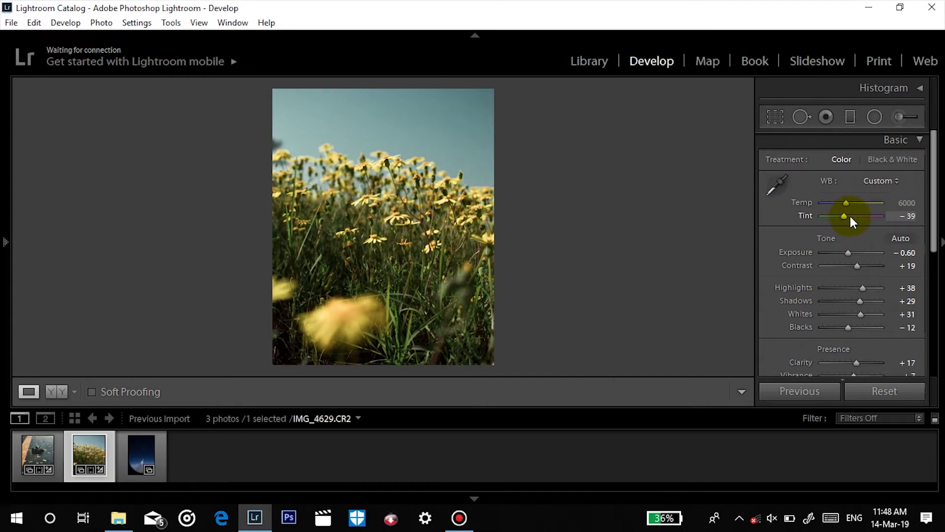
key("ctrl+z")
left_click(907, 139)
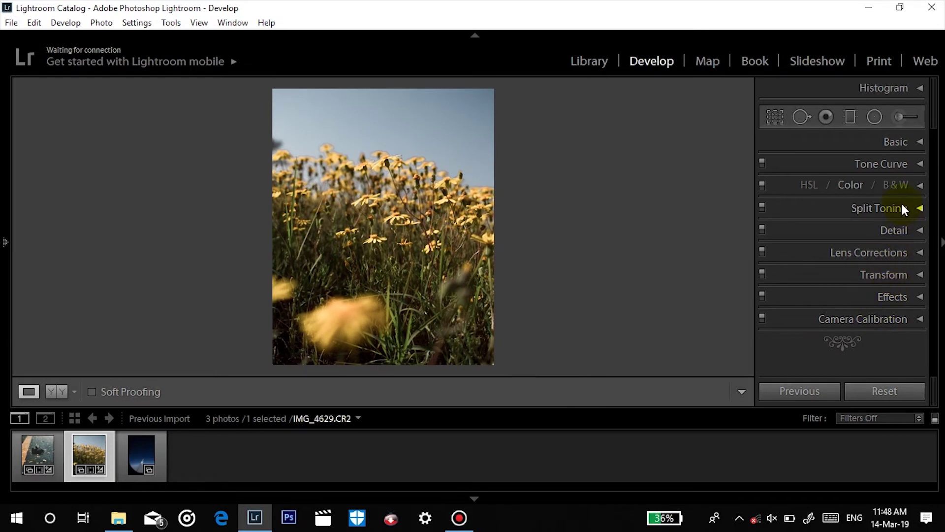
- Tone the highlights yellow with split toning at hue 62 and saturation 28
left_click(836, 208)
left_click(882, 228)
left_click_drag(686, 249, 640, 273)
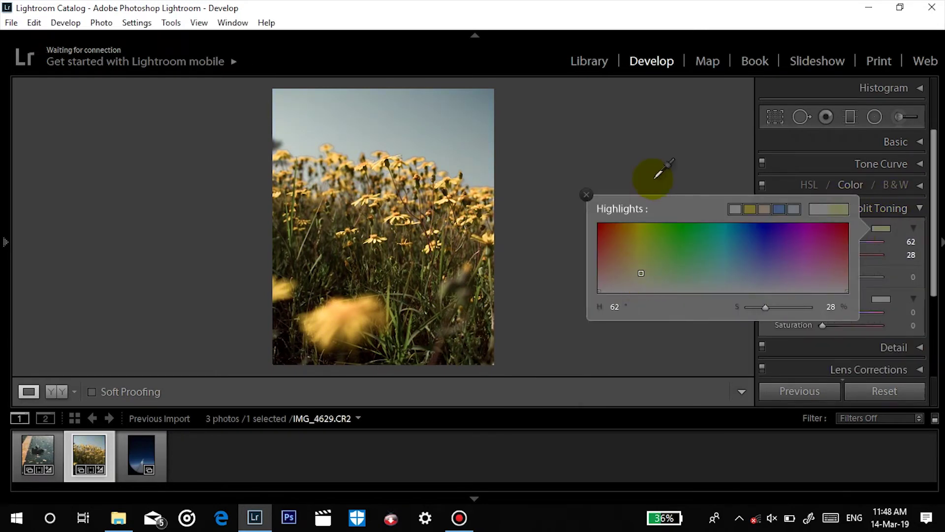
left_click(856, 304)
- Tone the shadows blue with split toning at hue 213 and saturation 20
left_click(880, 299)
left_click_drag(768, 345, 746, 349)
left_click(711, 247)
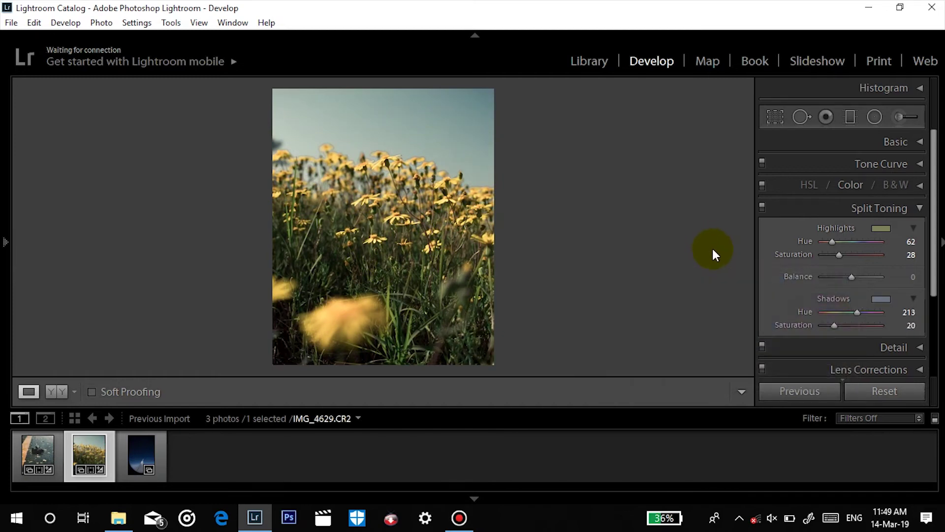
- Reduce the split toning highlights saturation to 12
key("Up")
mouse_move(829, 257)
left_mouse_down()
mouse_move(844, 257)
mouse_move(827, 257)
left_mouse_up()
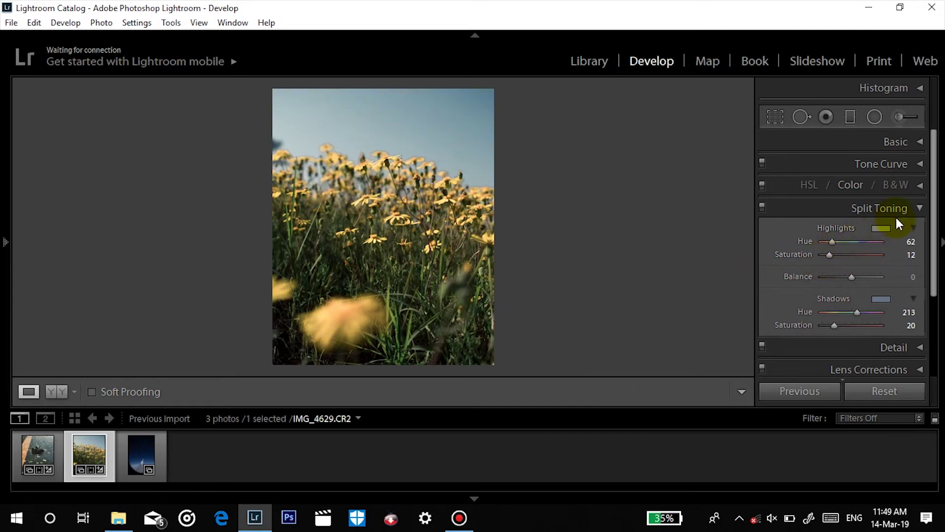
left_click(907, 209)
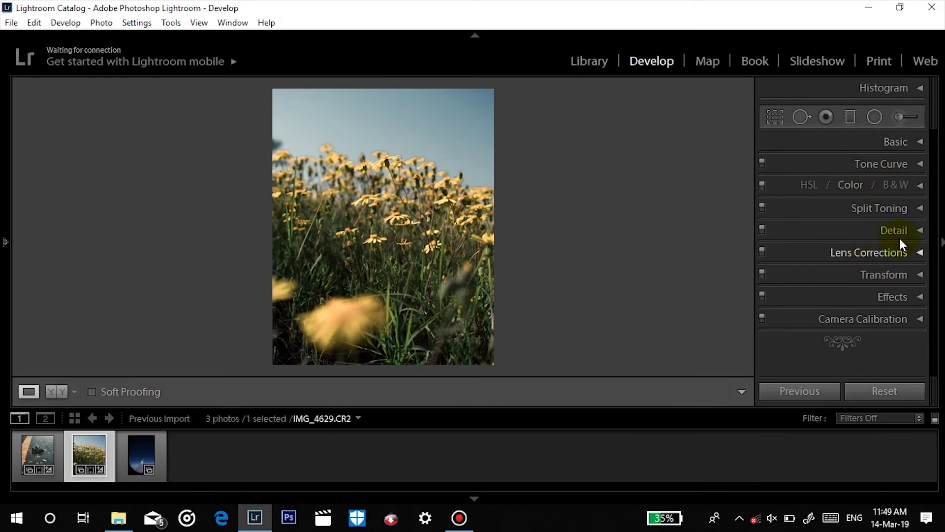
- Try the yellow hue at +100 and undo it, then shift the yellow hue further toward orange
left_click(856, 186)
left_click(812, 207)
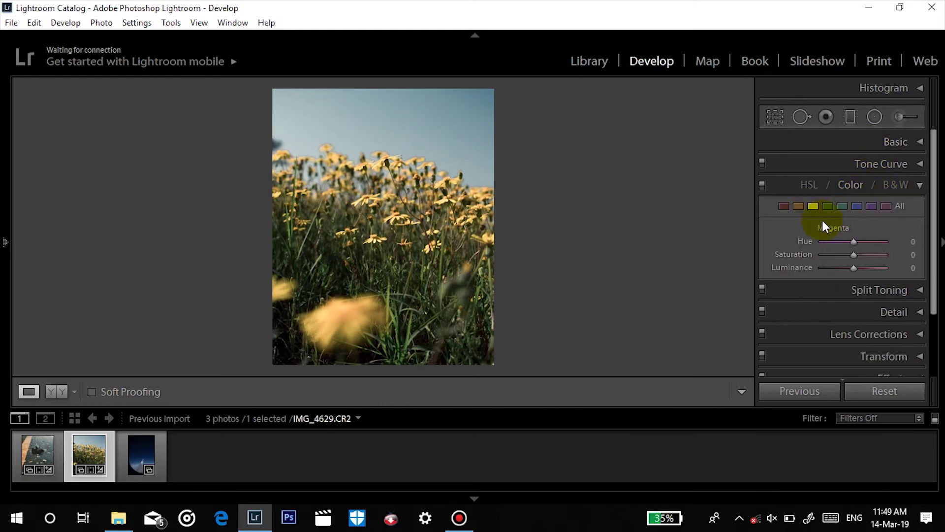
left_click_drag(847, 241, 897, 232)
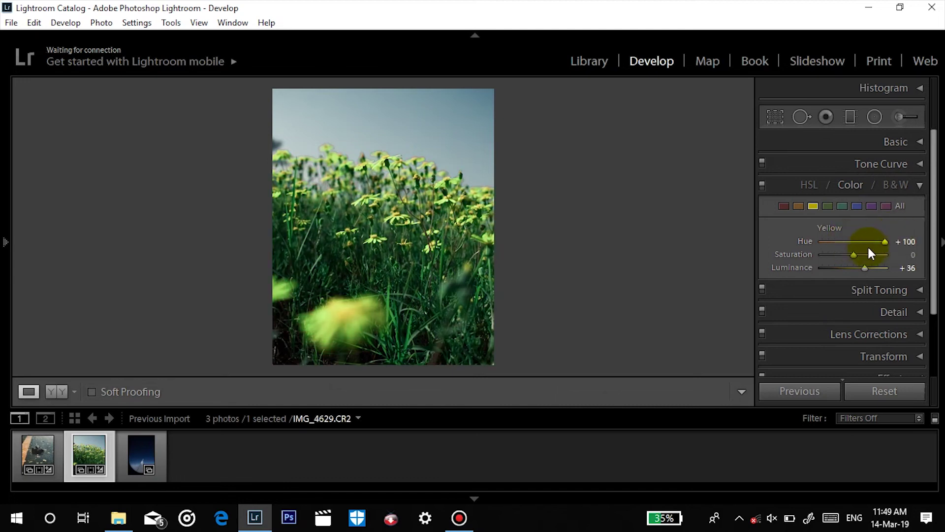
key("ctrl+z")
mouse_move(848, 244)
left_mouse_down()
mouse_move(817, 244)
mouse_move(877, 241)
mouse_move(832, 242)
left_mouse_up()
- Try different orange hue shifts, including -58 and +22, and undo them
left_click(802, 207)
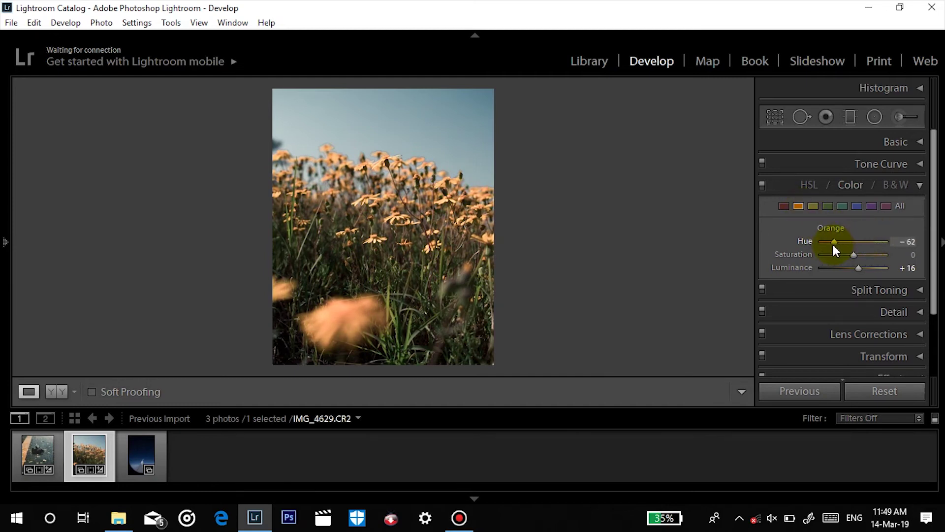
key("ctrl+z")
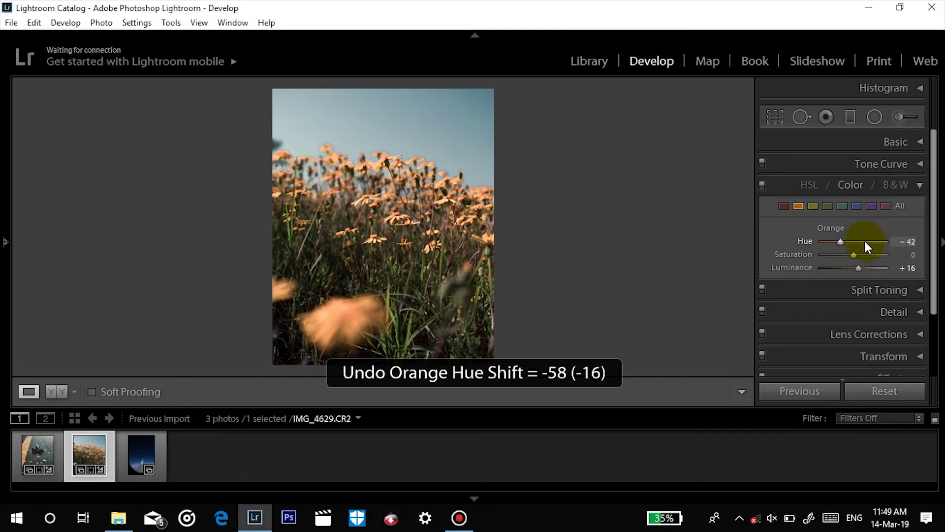
key("ctrl+z")
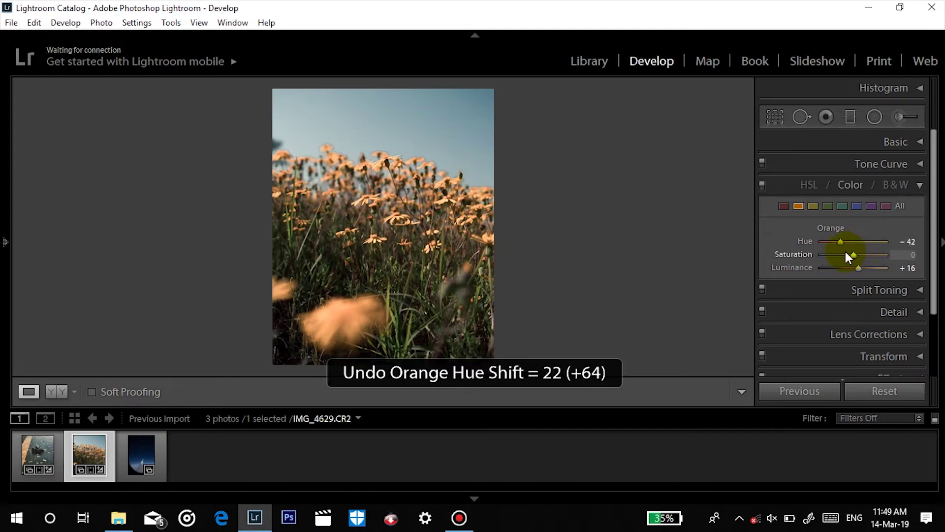
left_click_drag(841, 242, 884, 239)
key("ctrl+z")
key("ctrl+z")
left_click(911, 181)
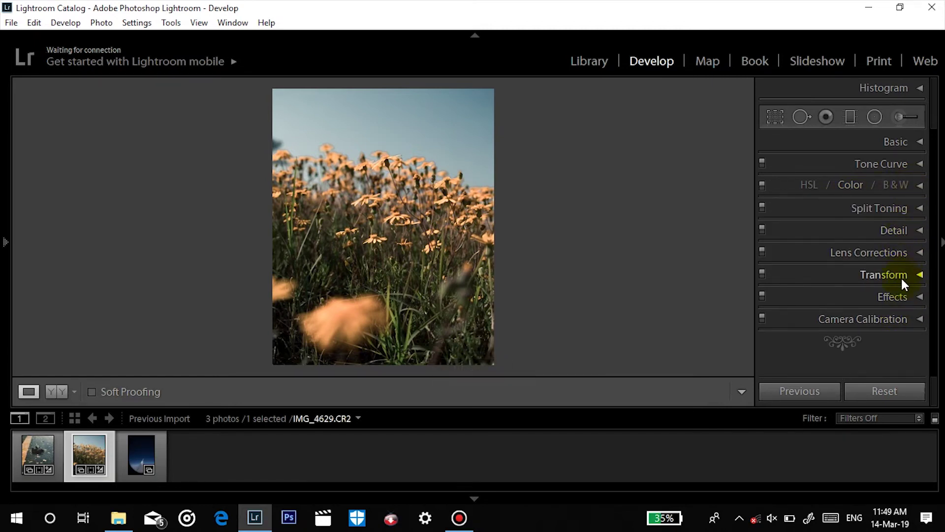
- Calibrate the camera colors: shadows tint -55, red hue -31, green hue +24 and saturation +2, blue hue -21 and saturation -43
left_click(903, 312)
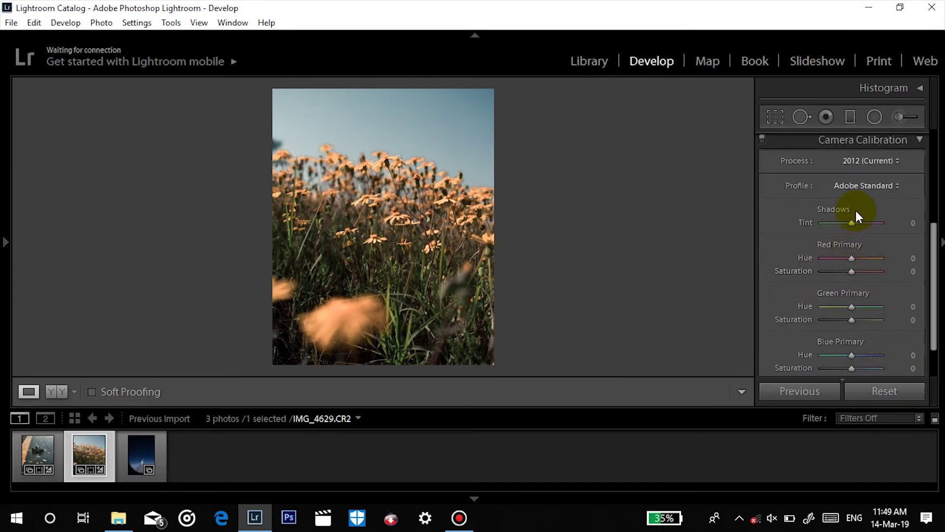
left_click_drag(853, 224, 832, 229)
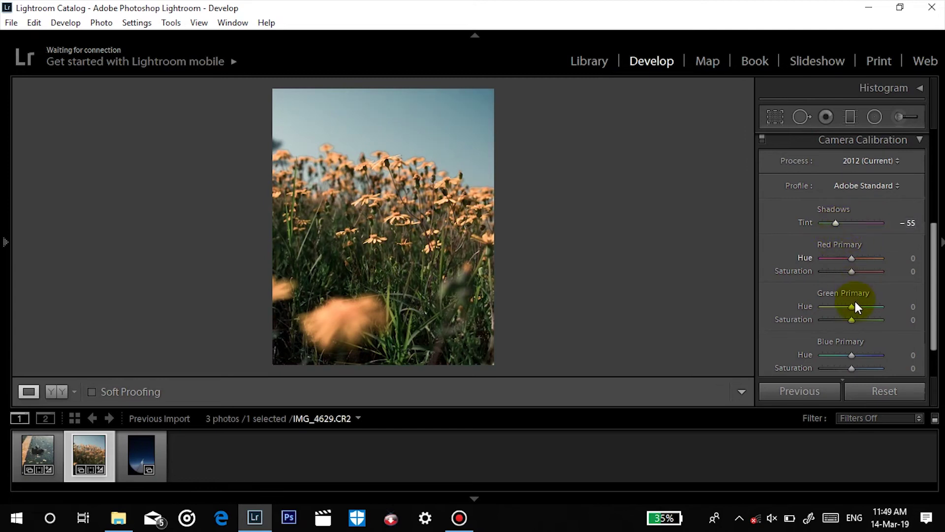
left_click_drag(852, 355, 839, 369)
mouse_move(852, 307)
left_mouse_down()
mouse_move(864, 302)
mouse_move(840, 324)
mouse_move(870, 322)
mouse_move(853, 323)
left_mouse_up()
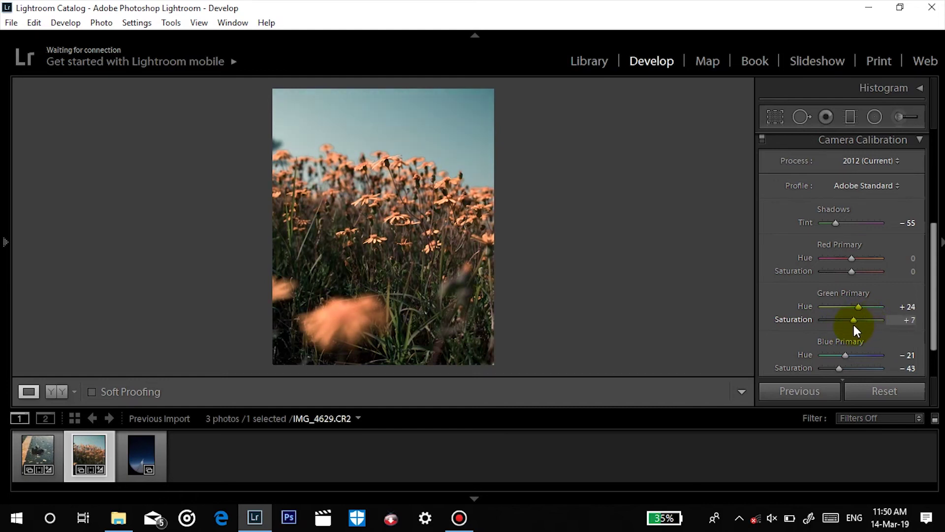
mouse_move(838, 261)
left_mouse_down()
mouse_move(865, 256)
mouse_move(841, 257)
left_mouse_up()
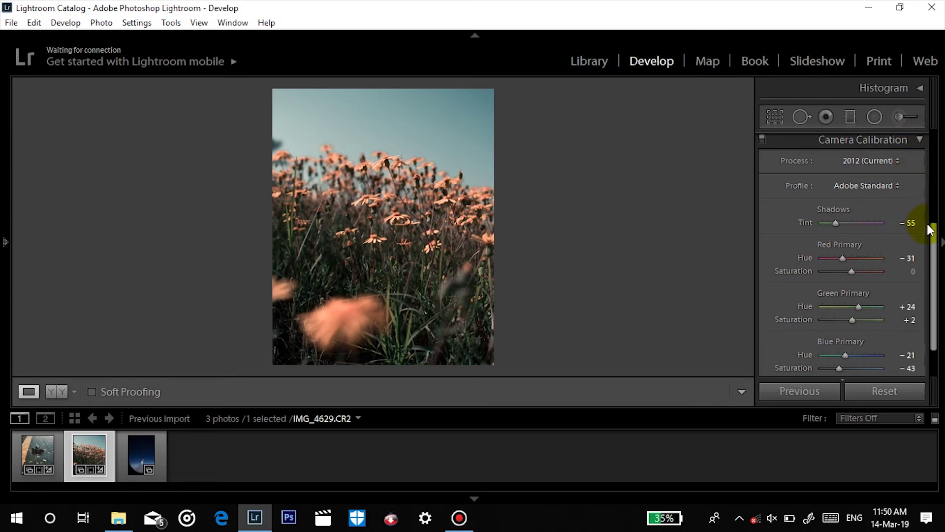
left_click_drag(932, 232, 931, 211)
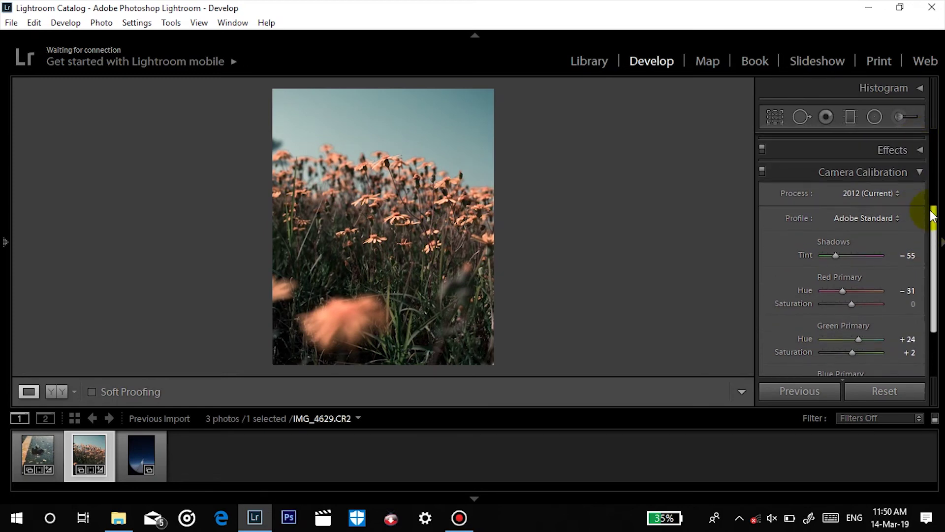
left_click(917, 176)
- Add a horizontal graduated filter that fades from the sky down across the upper flowers
left_click(850, 118)
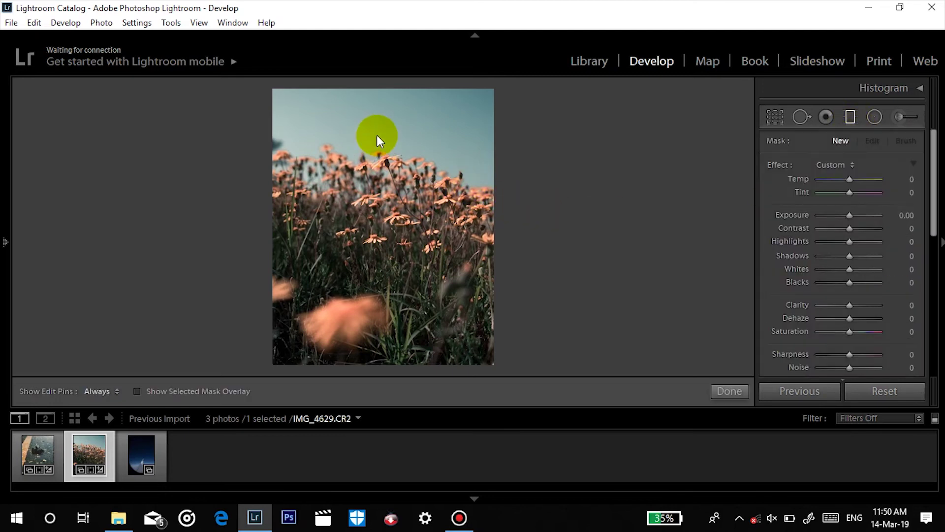
left_click_drag(379, 236, 379, 221)
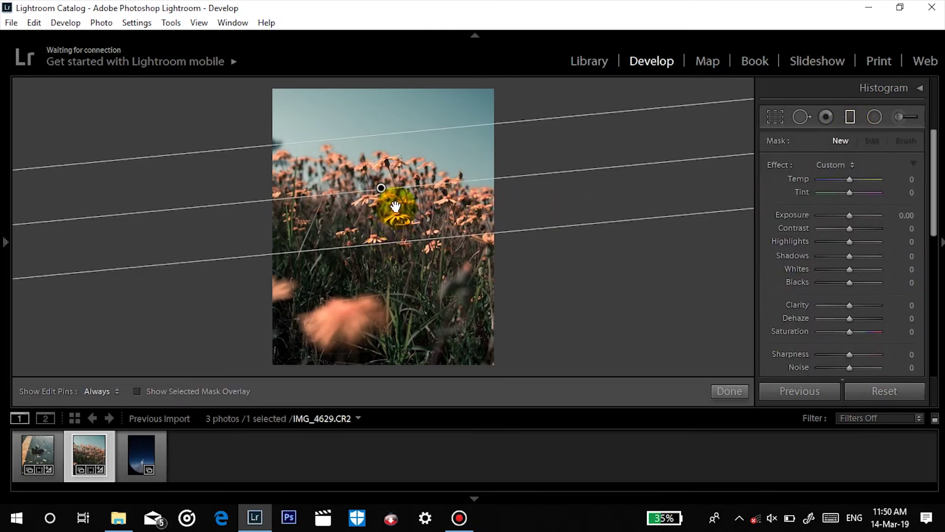
key("ctrl+z")
left_click_drag(388, 147, 391, 237)
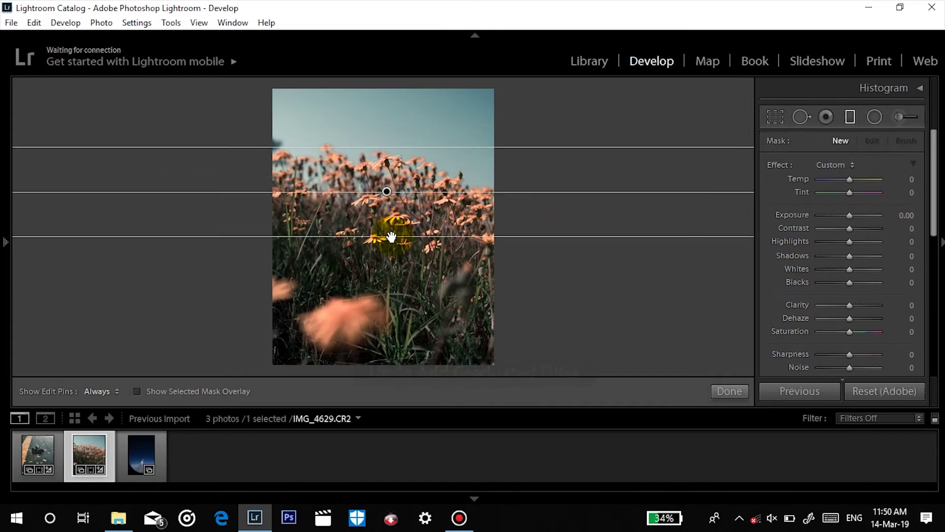
left_click_drag(385, 191, 396, 232)
- Set the graduated filter's exposure to -0.51 and contrast to 17, and fine-tune its highlights, shadows and blacks
left_click_drag(849, 217, 813, 252)
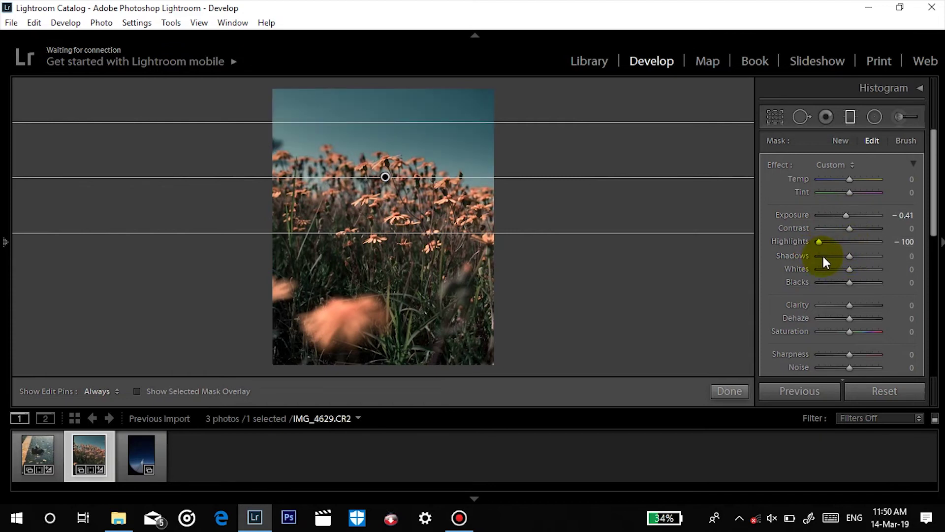
key("ctrl+z")
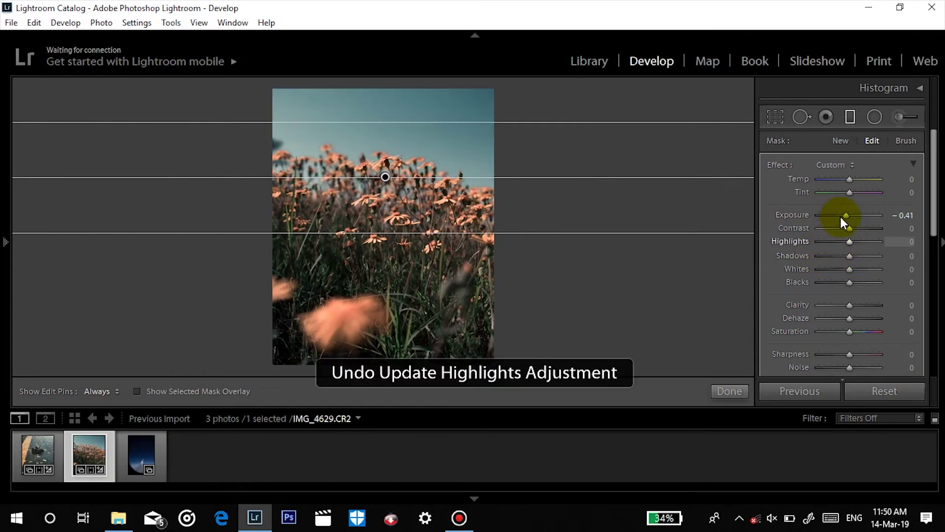
left_click_drag(852, 229, 847, 217)
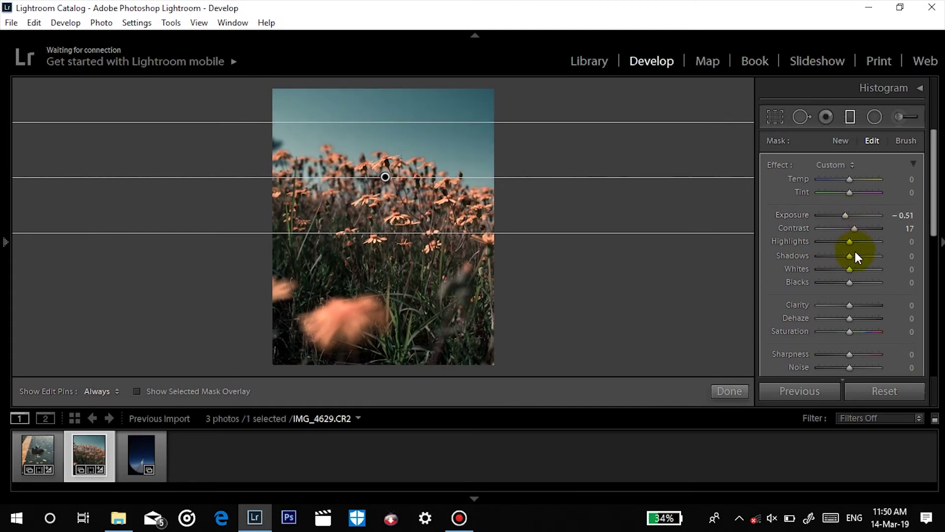
mouse_move(850, 256)
left_mouse_down()
mouse_move(863, 254)
mouse_move(847, 245)
left_mouse_up()
left_click_drag(850, 283, 849, 284)
left_click(727, 393)
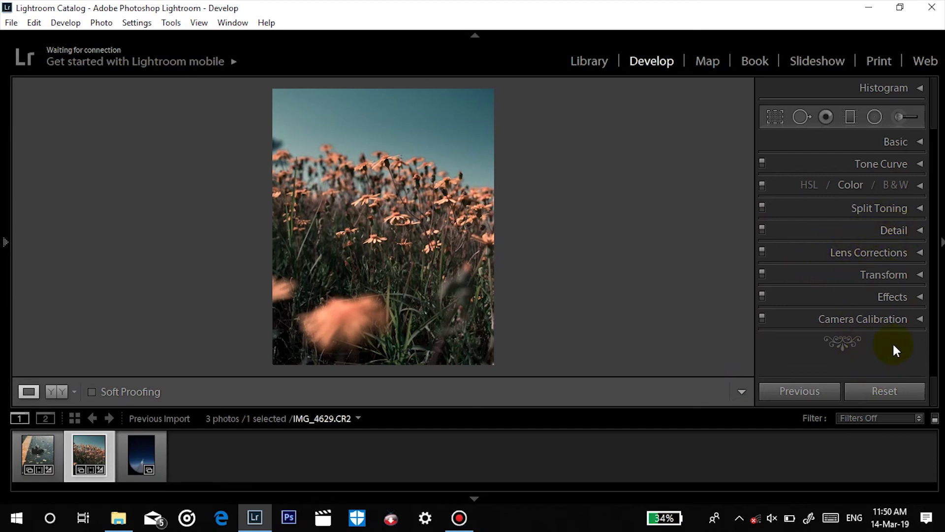
- Compare the edit with the original flower photo by resetting all settings and undoing the reset
left_click(892, 394)
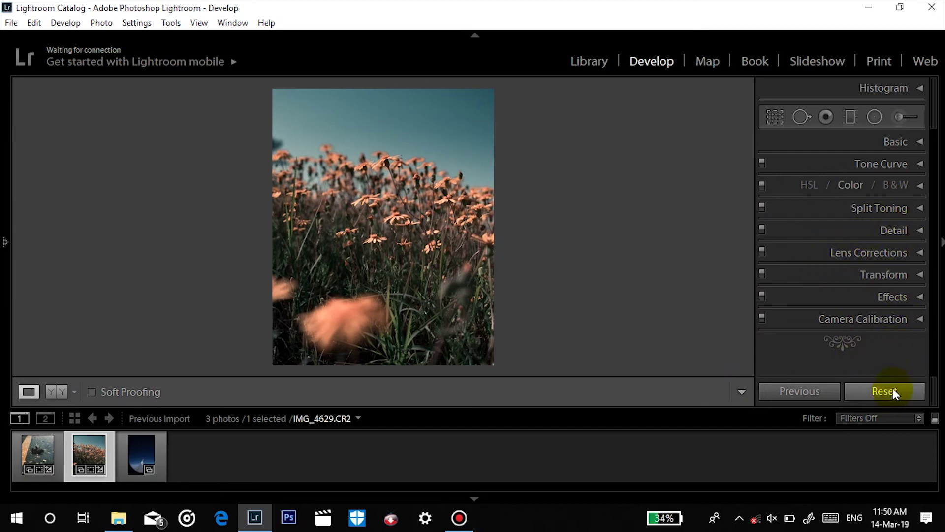
key("ctrl+z")
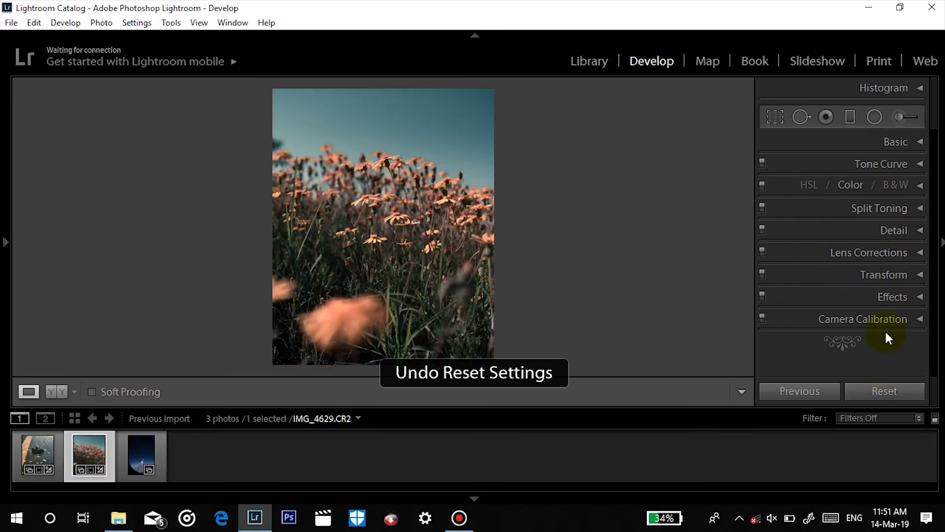
- Add a large circular radial filter centered over the flowers and set its exposure to 0.14
left_click(875, 116)
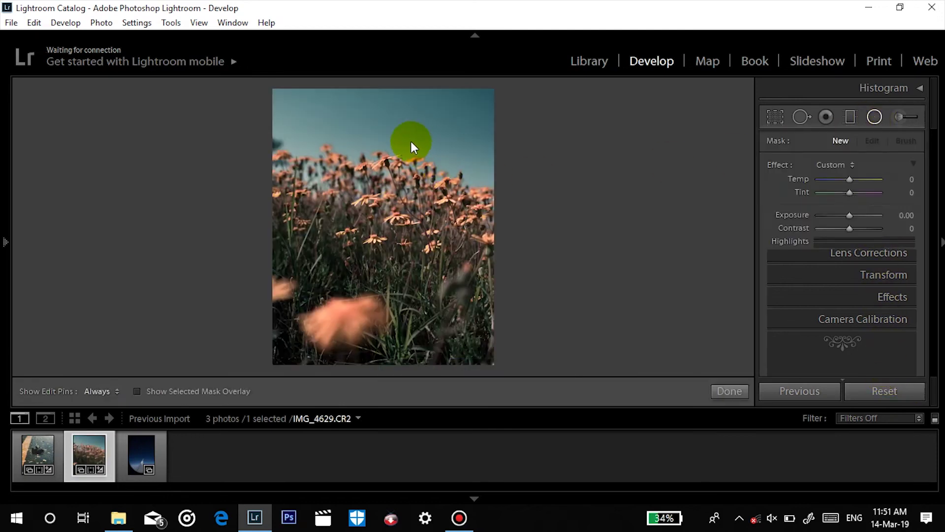
left_click_drag(374, 177, 521, 317)
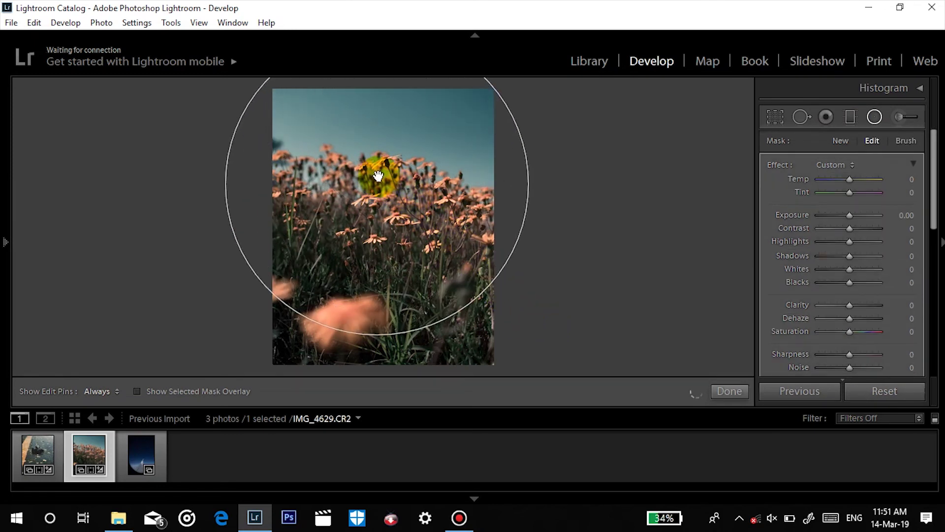
left_click_drag(376, 183, 383, 182)
left_click_drag(847, 217, 845, 220)
left_click(731, 391)
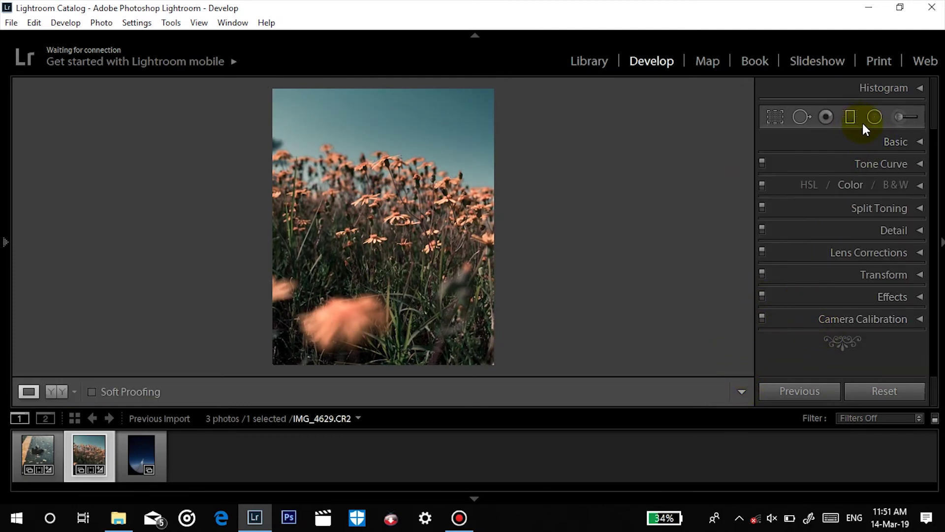
- Compare the photo with and without the radial filter by undoing and redoing its edits
key("ctrl+z")
key("ctrl+z")
key("ctrl+z")
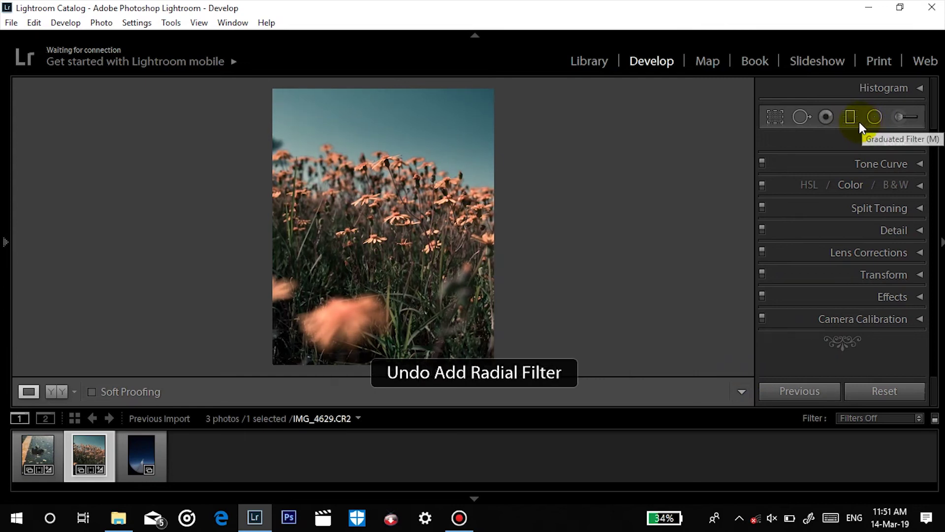
key("ctrl+y")
key("ctrl+y")
key("ctrl+y")
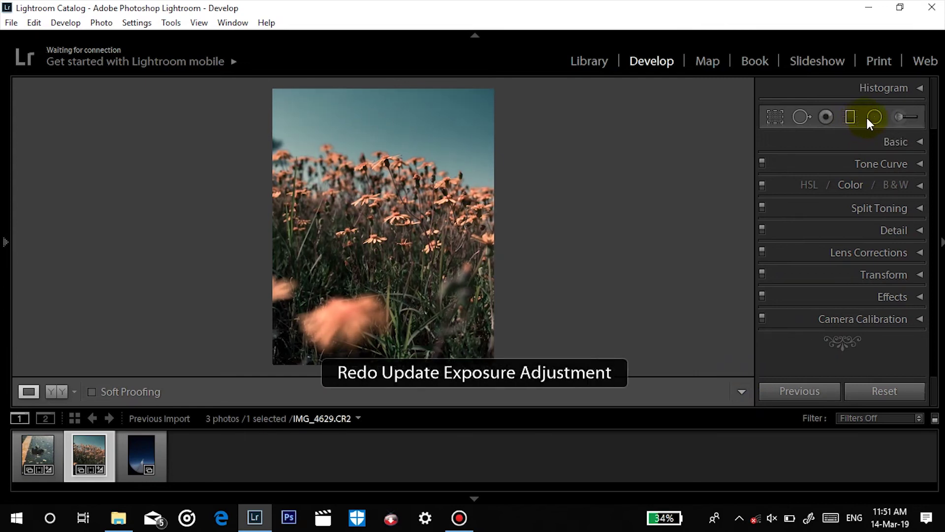
- Lower the existing radial filter's exposure to darken the photo's edges, and compare with the original through a temporary reset
left_click(870, 120)
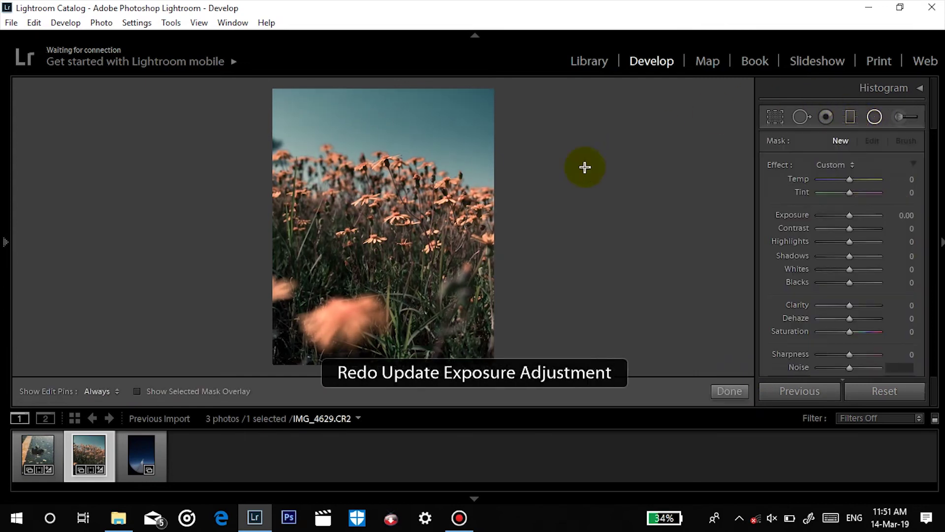
left_click(383, 182)
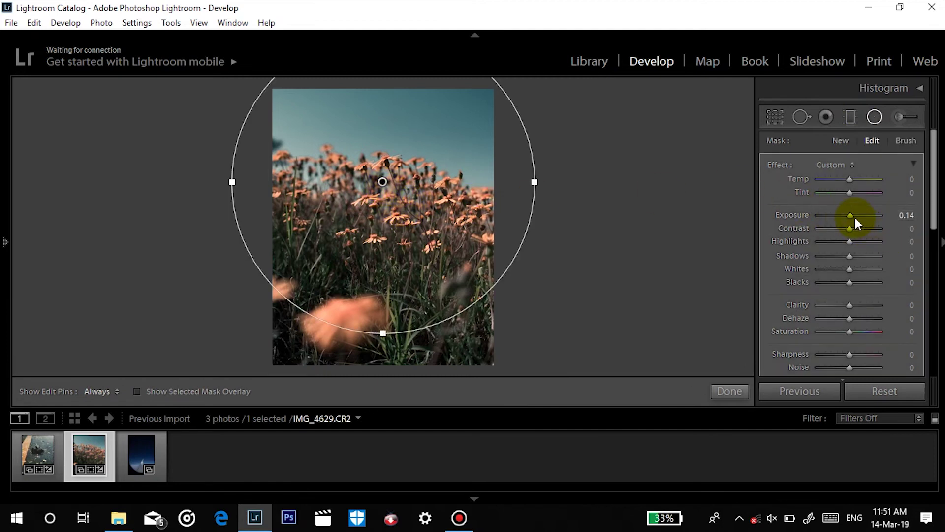
left_click_drag(851, 214, 846, 215)
left_click(735, 392)
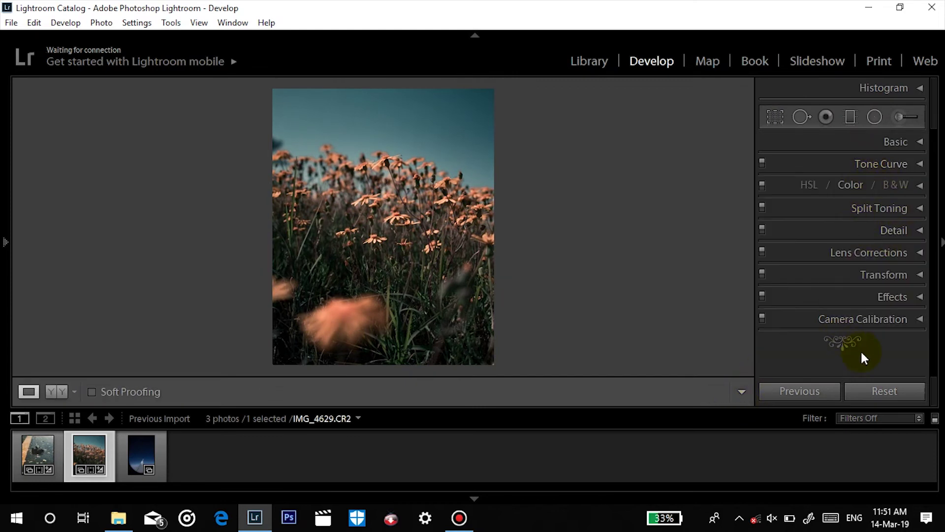
left_click(890, 389)
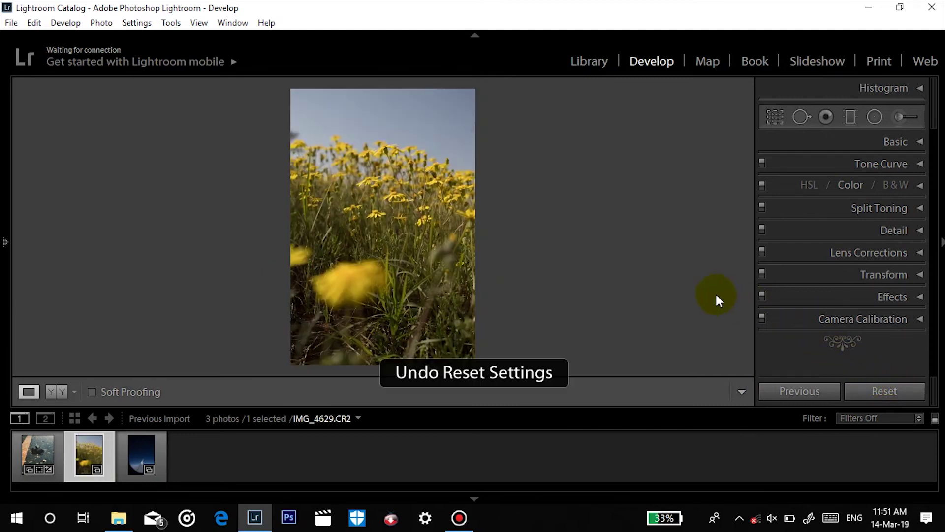
- Crop the airplane wing photo DSC_0029.NEF to the 4 x 5 / 8 x 10 aspect, framed around the wing and window curve
key("Right")
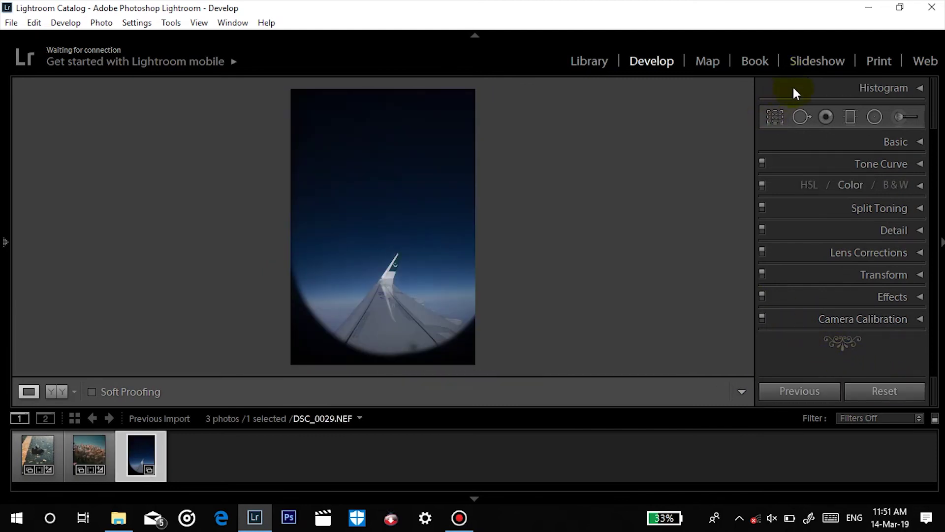
left_click(776, 117)
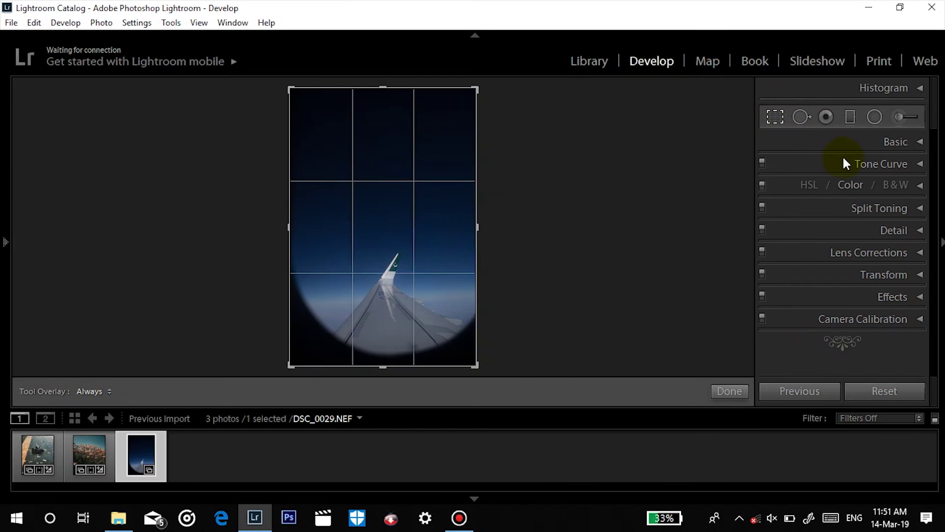
left_click(876, 165)
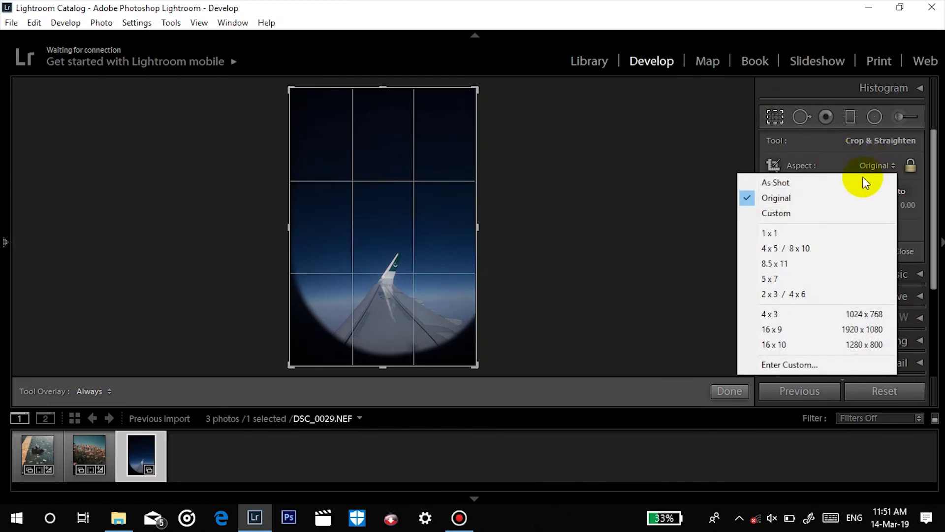
left_click(791, 247)
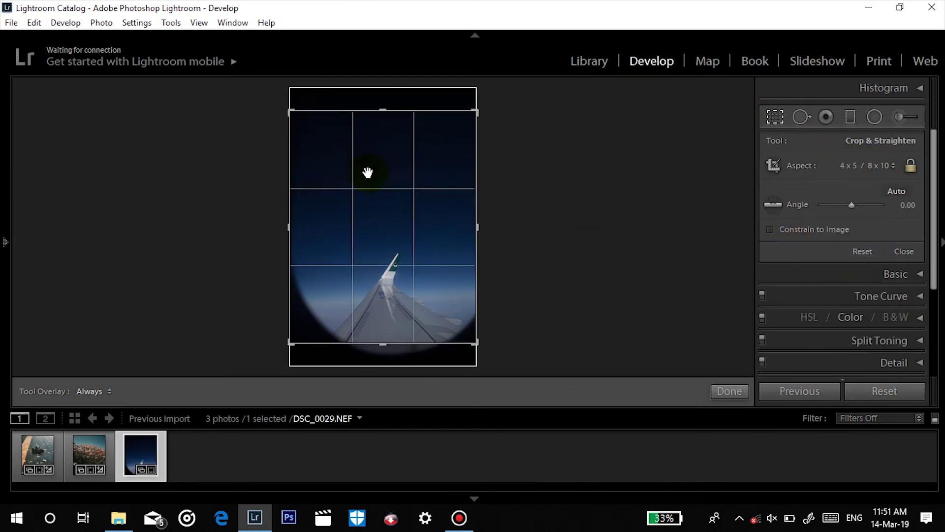
left_click_drag(392, 197, 392, 115)
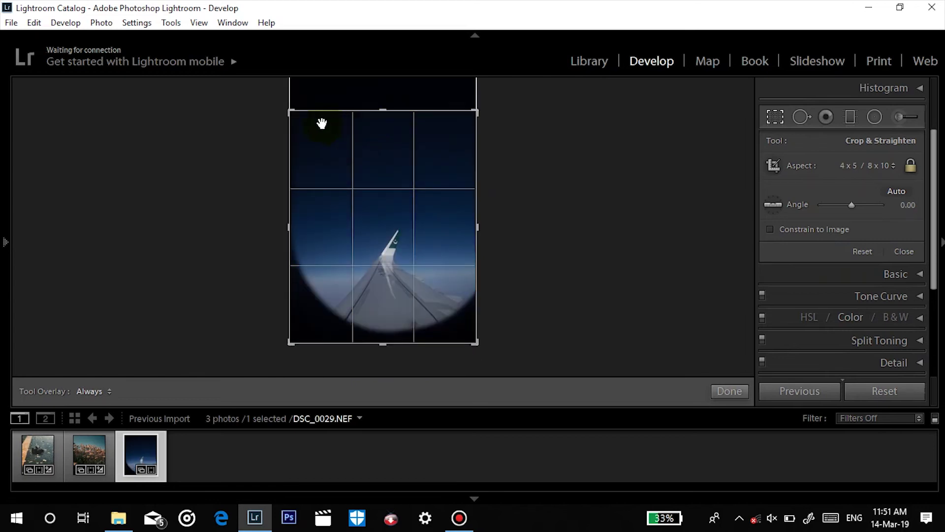
left_click_drag(291, 113, 299, 119)
left_click_drag(371, 182, 383, 218)
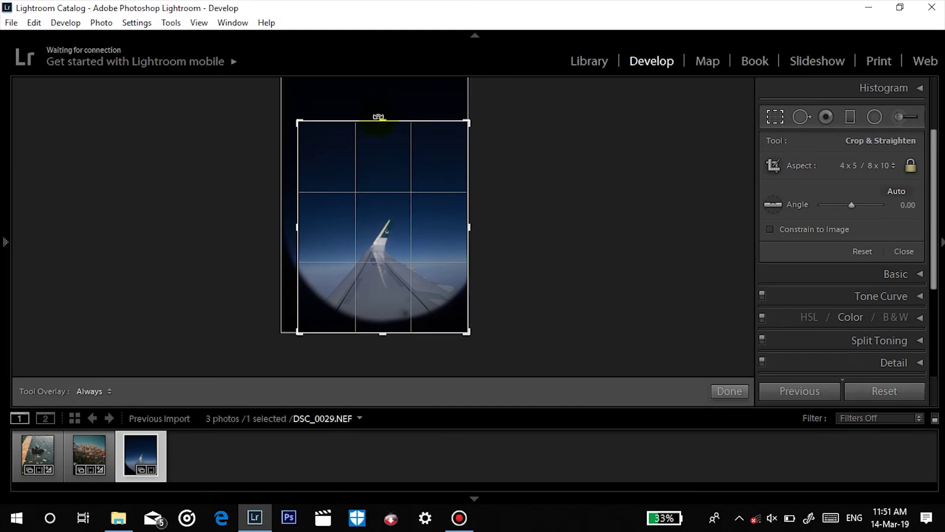
left_click(740, 389)
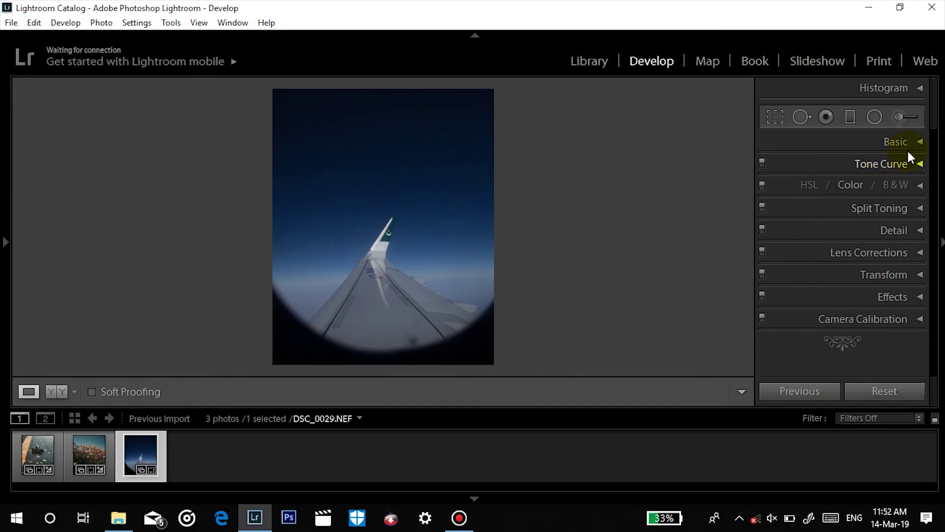
- Adjust the wing photo's tone: exposure -0.48, contrast +21, highlights -24, shadows +29, whites +43 and blacks -10
left_click(908, 139)
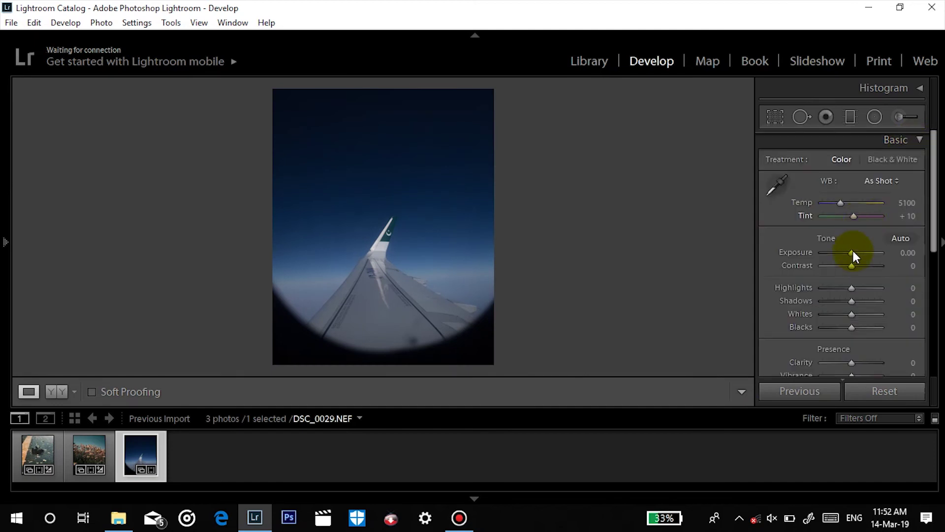
left_click_drag(851, 252, 848, 327)
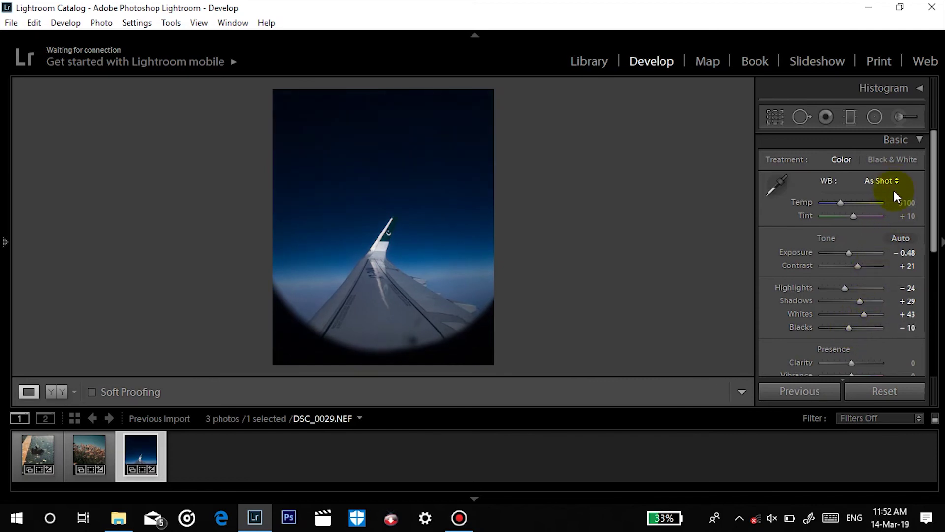
- Raise the wing photo's clarity to +14, increase its vibrance and slightly reduce its saturation
left_click_drag(934, 186, 934, 215)
left_click_drag(852, 308, 857, 321)
left_click_drag(851, 331, 848, 332)
left_click_drag(934, 217, 932, 162)
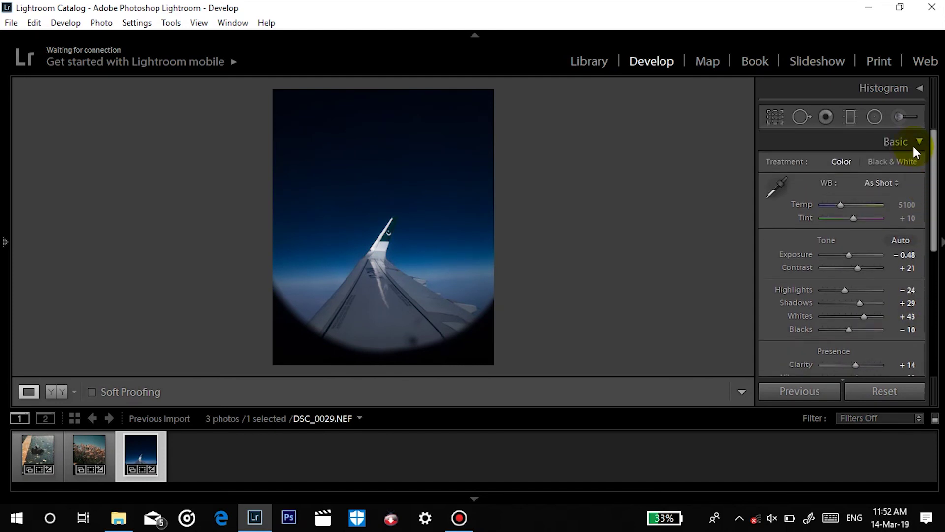
left_click(913, 141)
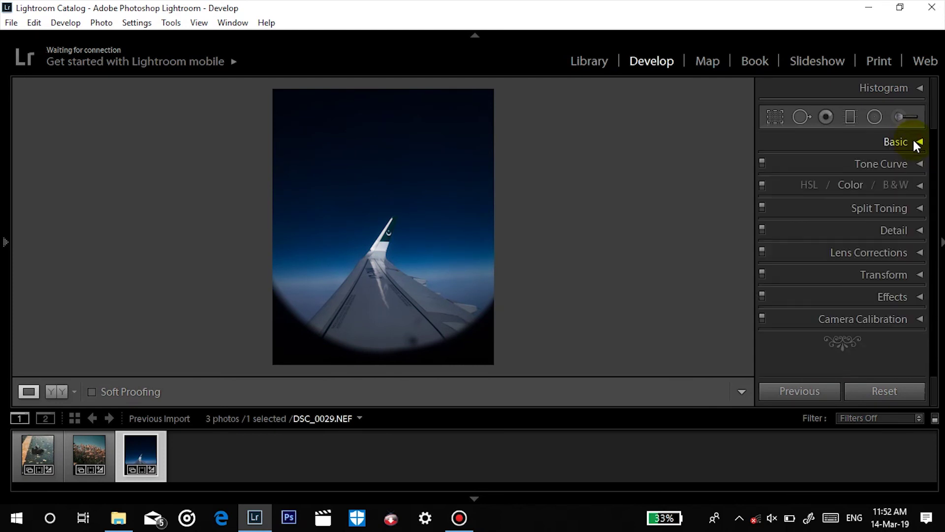
- Try extreme luminance shifts on the red, orange, yellow and green ranges, undoing each one
left_click(914, 164)
left_click(889, 169)
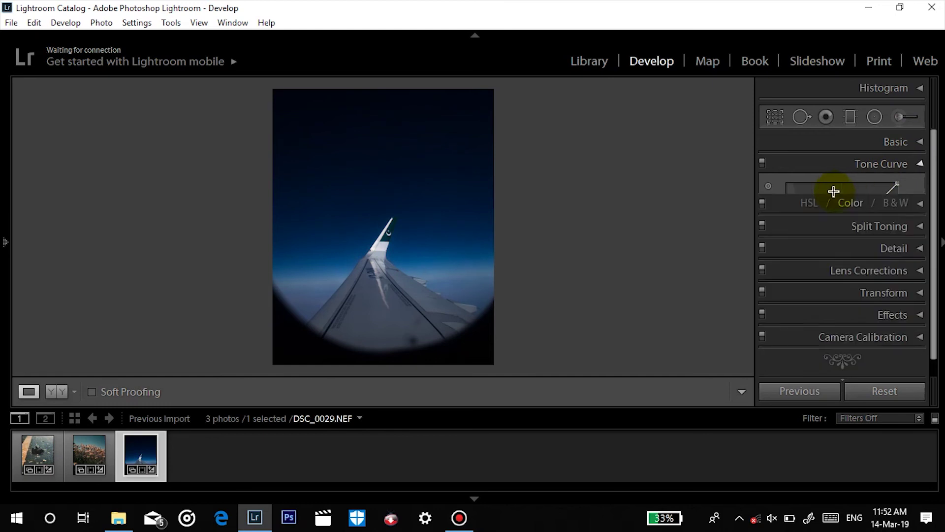
left_click(851, 182)
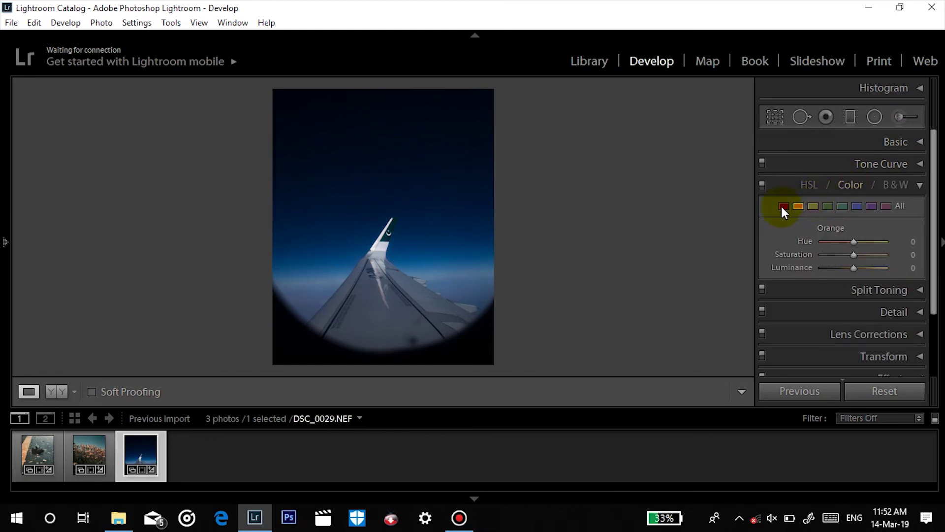
left_click_drag(854, 268, 920, 267)
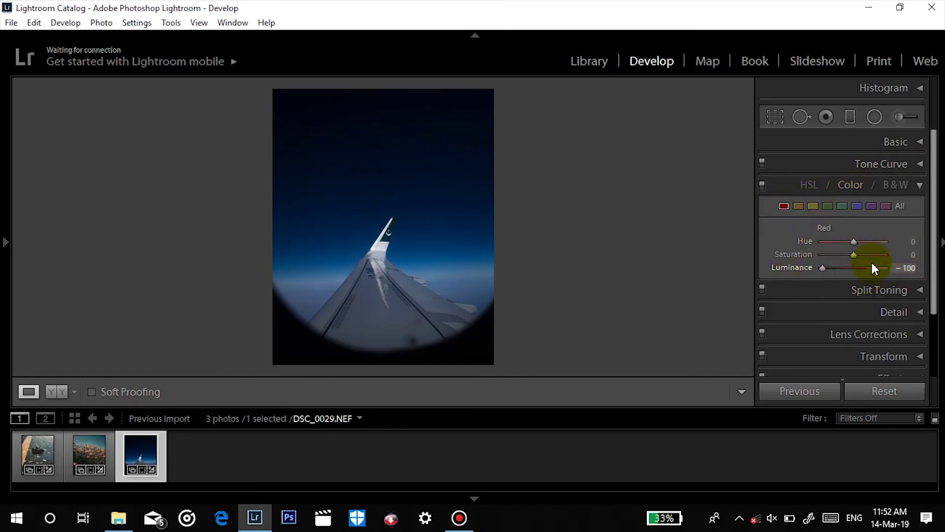
key("ctrl+z")
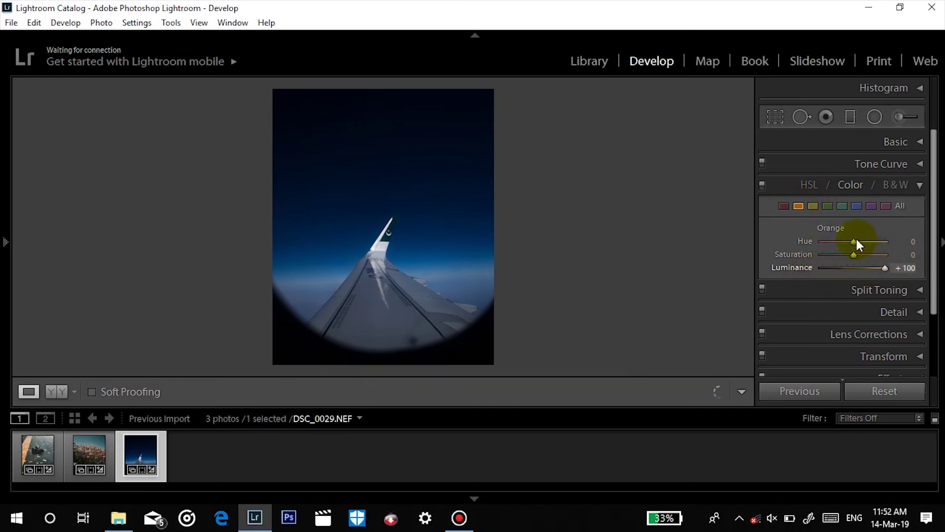
key("ctrl+z")
left_click_drag(855, 267, 905, 267)
key("ctrl+z")
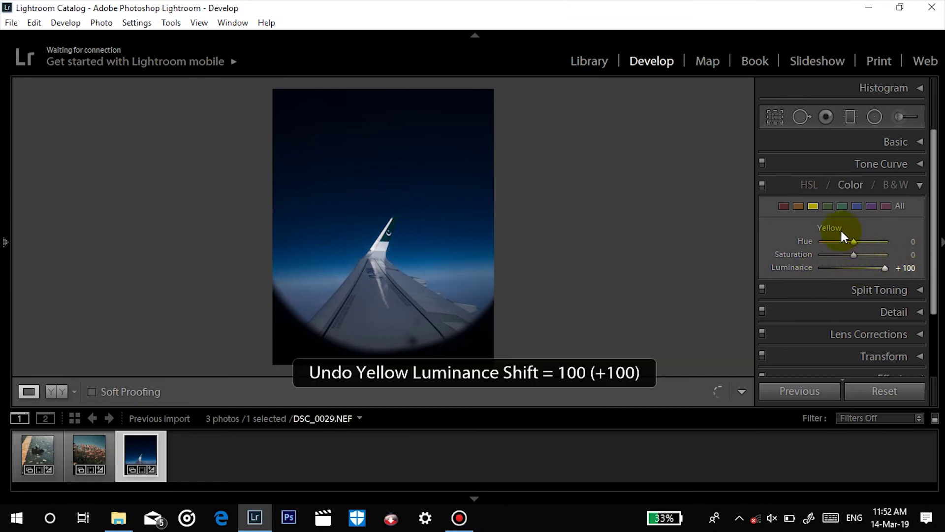
left_click(829, 207)
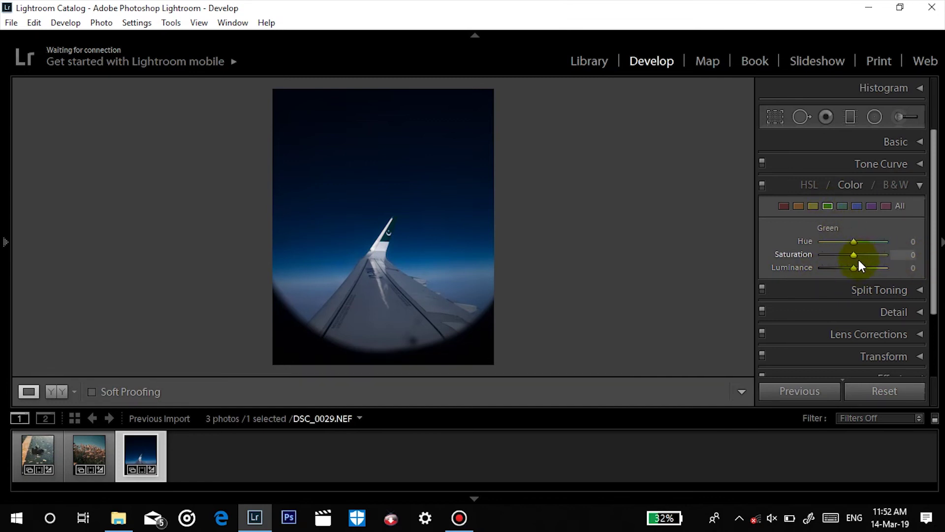
left_click_drag(855, 267, 908, 262)
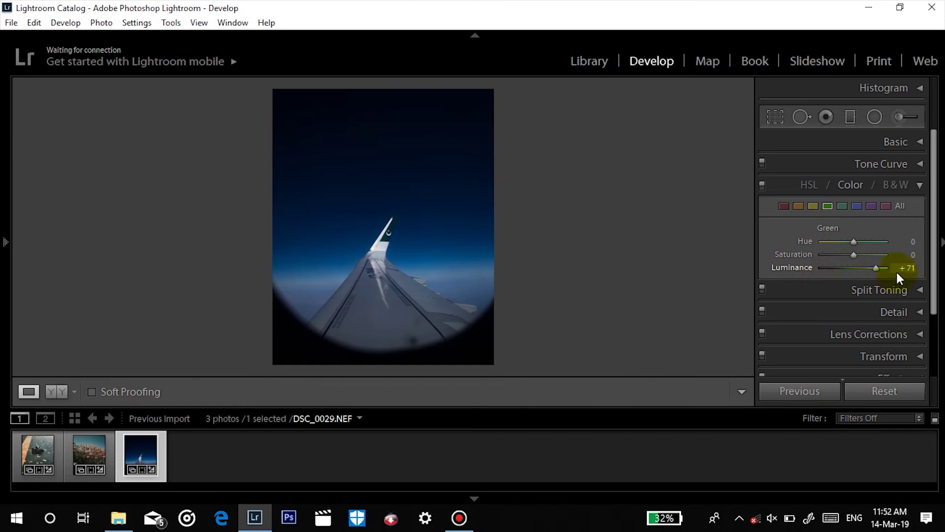
key("ctrl+z")
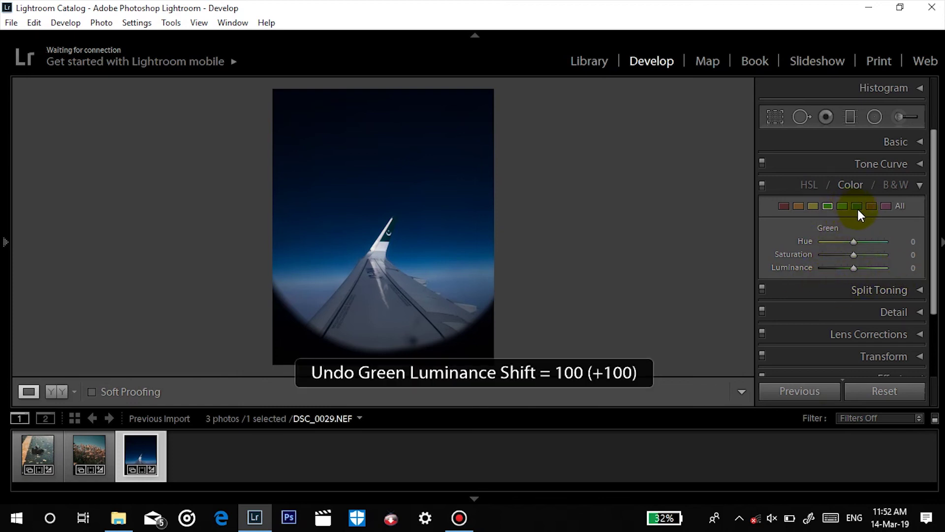
- Set the aqua range to hue -100, saturation +29 and luminance +100, comparing the winglet with and without the color adjustments
left_click(842, 206)
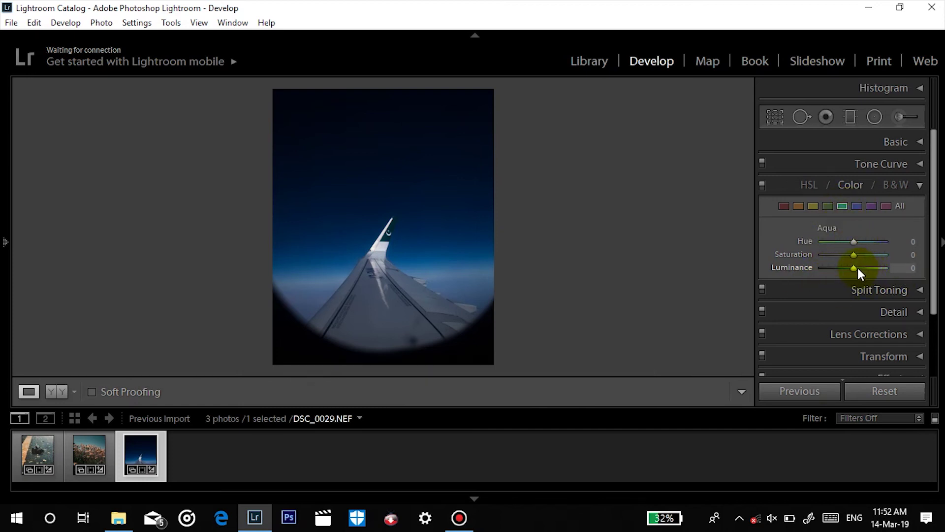
left_click_drag(855, 268, 913, 268)
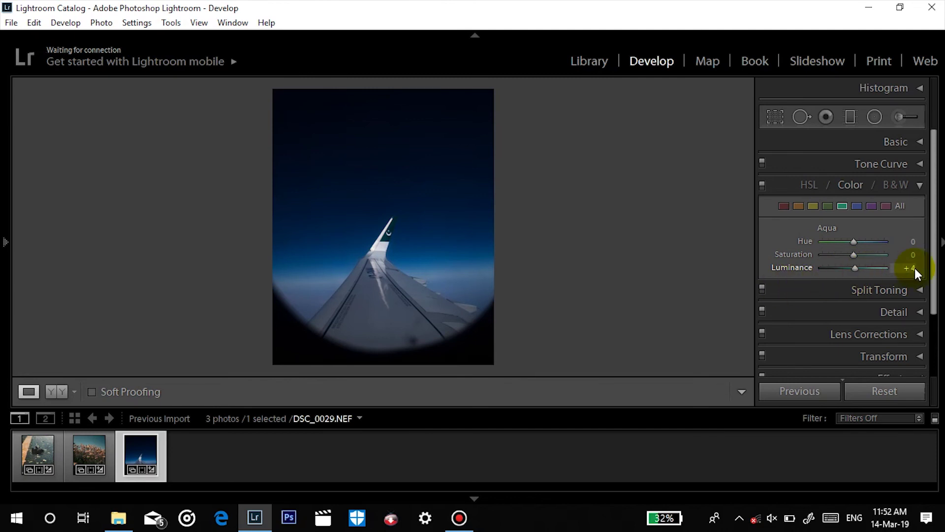
left_click_drag(855, 242, 794, 258)
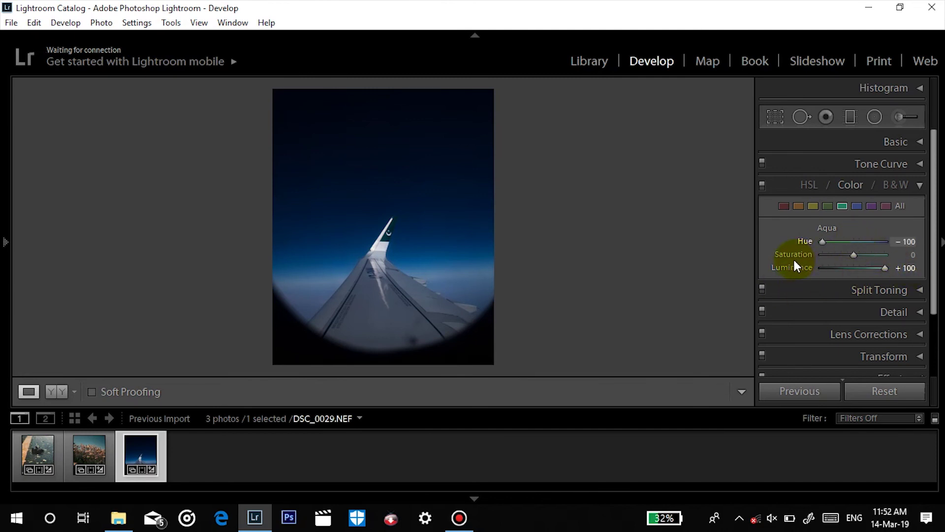
mouse_move(855, 246)
left_mouse_down()
mouse_move(876, 249)
mouse_move(862, 253)
left_mouse_up()
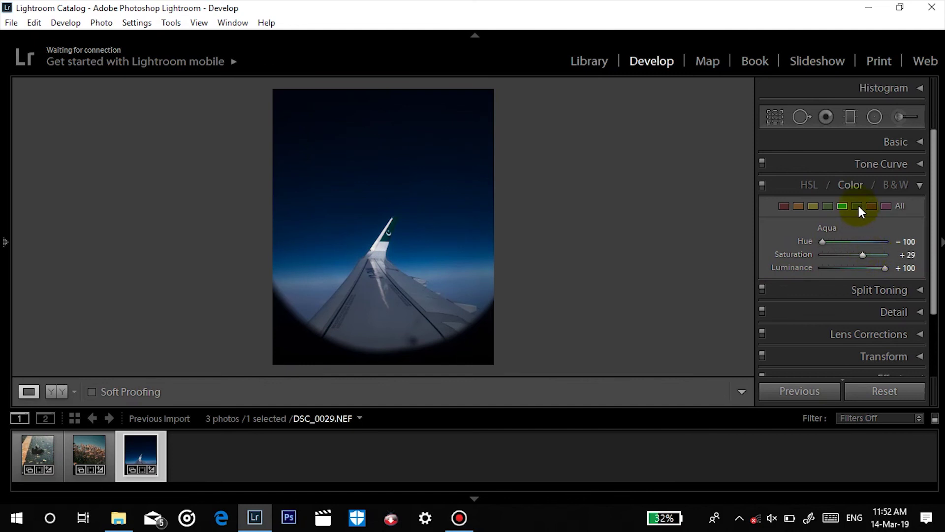
left_click(380, 219)
left_click_drag(405, 247, 410, 215)
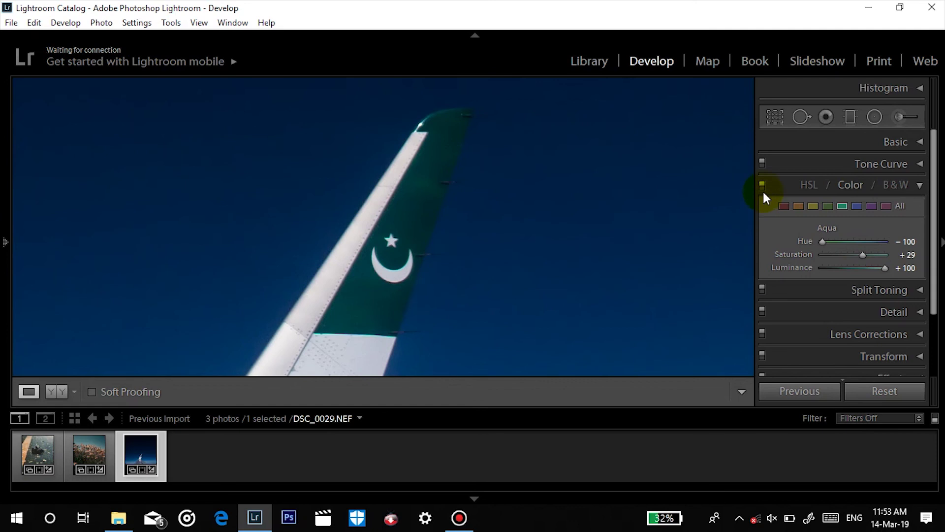
left_click(761, 184)
left_click(761, 184)
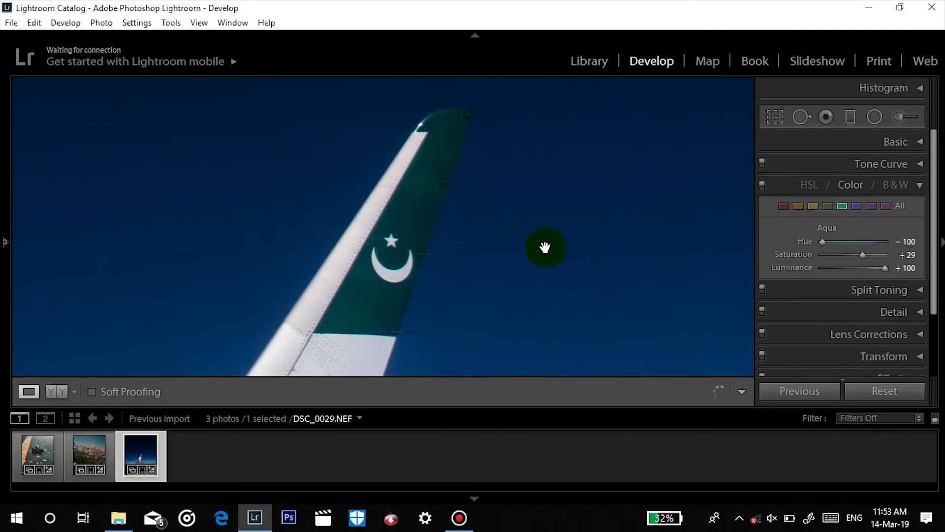
left_click(622, 247)
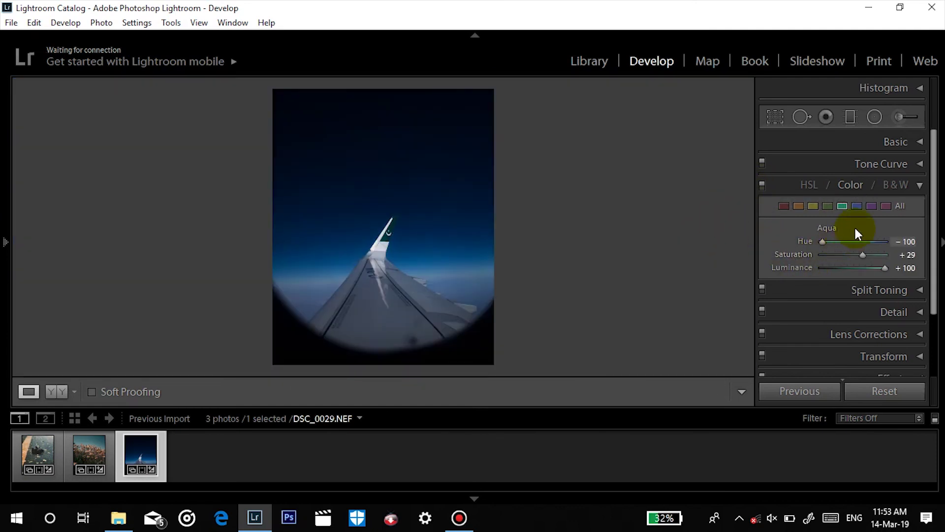
- Set the blue range to hue -9 and luminance +40, and the purple range to luminance +100 with its hue at maximum
left_click(857, 205)
left_click_drag(854, 267, 855, 236)
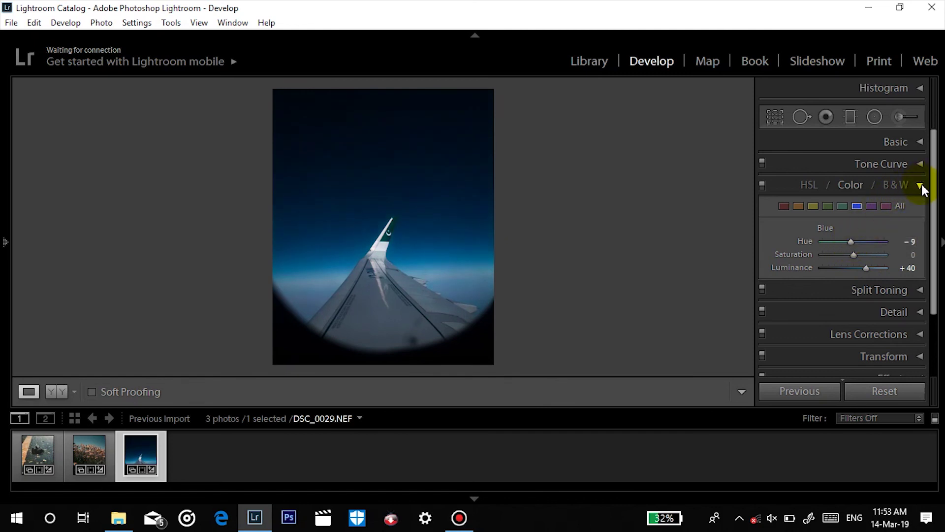
left_click(871, 206)
left_click_drag(855, 268, 852, 267)
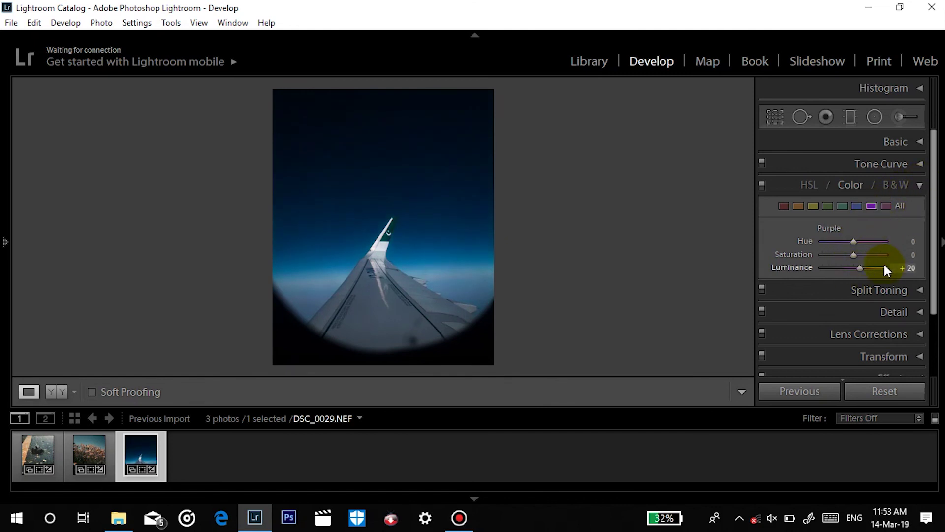
left_click(882, 206)
left_click(869, 206)
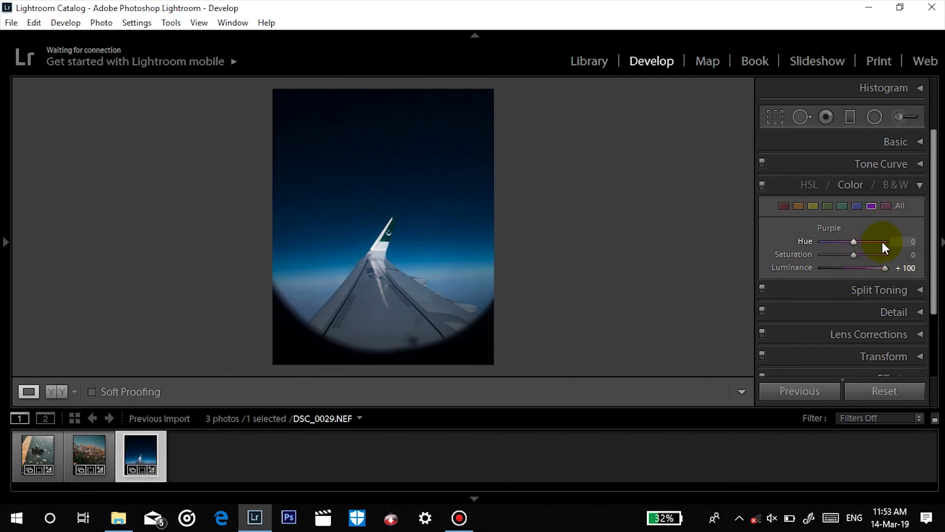
left_click_drag(855, 242, 882, 242)
left_click(886, 207)
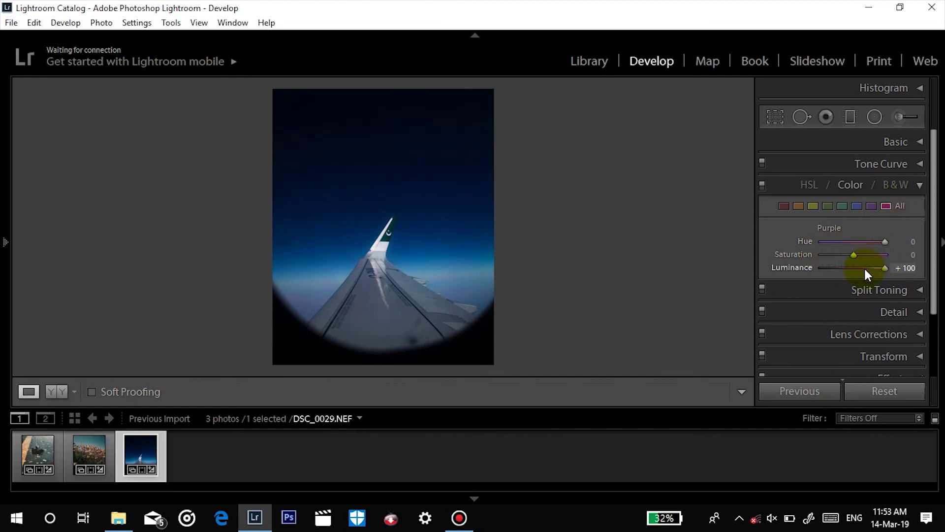
left_click(919, 186)
- Shape a custom RGB tone curve: lift the black end to about 10%, raise the midtones slightly and lower the white end
left_click(906, 166)
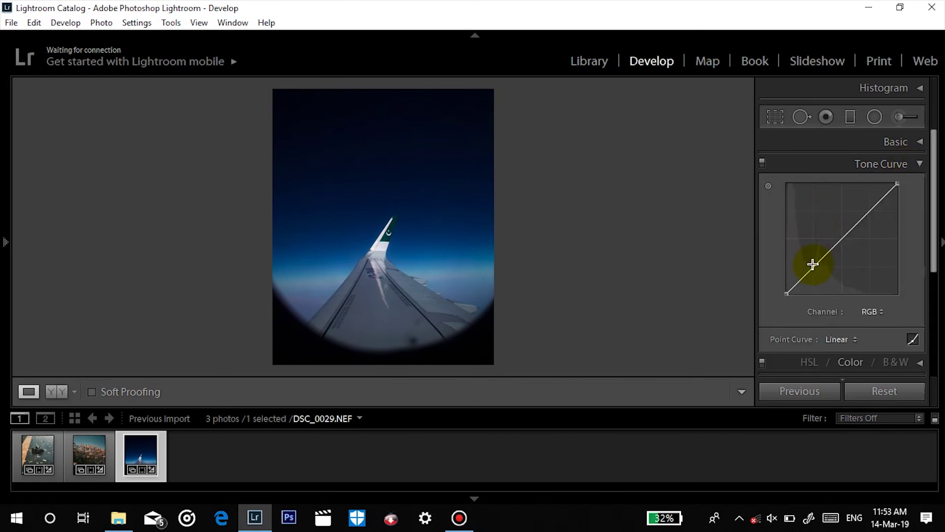
left_click(814, 266)
left_click(844, 240)
left_click(869, 213)
left_click(799, 293)
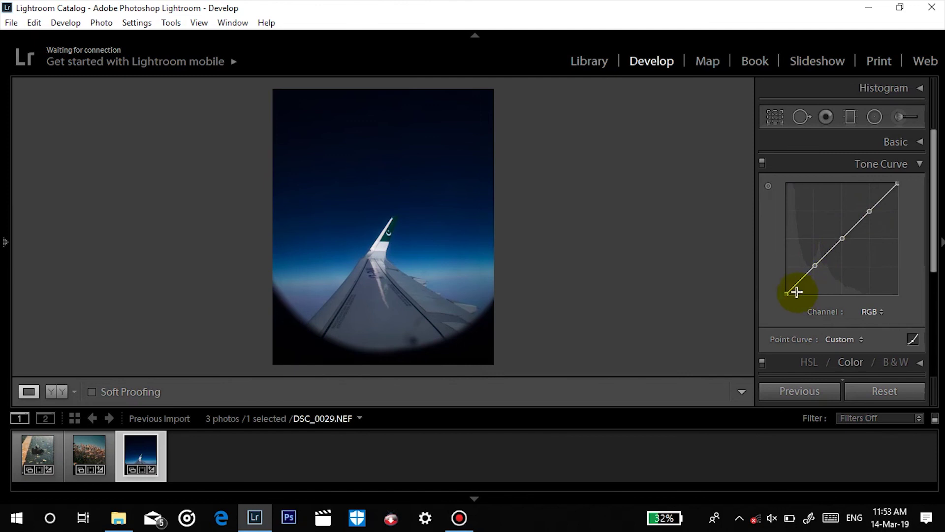
left_click_drag(787, 294, 786, 284)
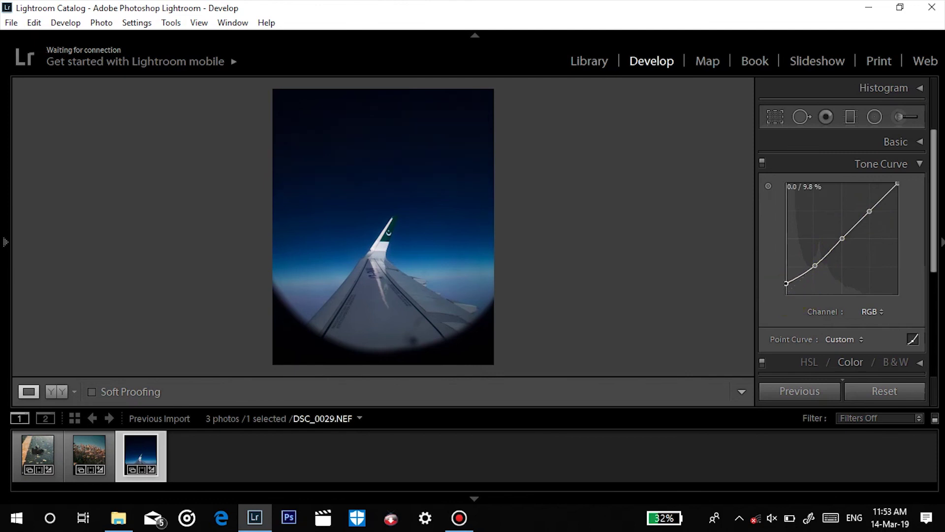
left_click(807, 270)
left_click(843, 240)
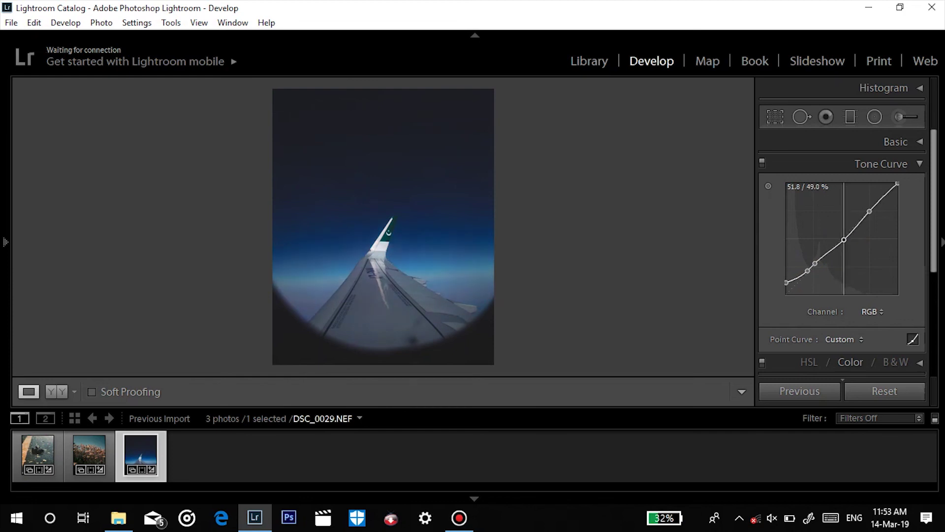
left_click_drag(865, 218, 908, 193)
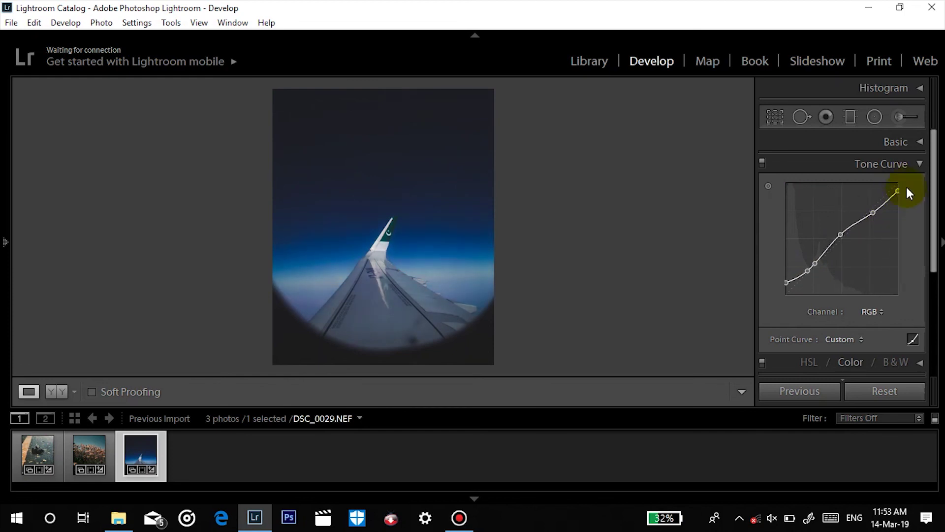
left_click(917, 164)
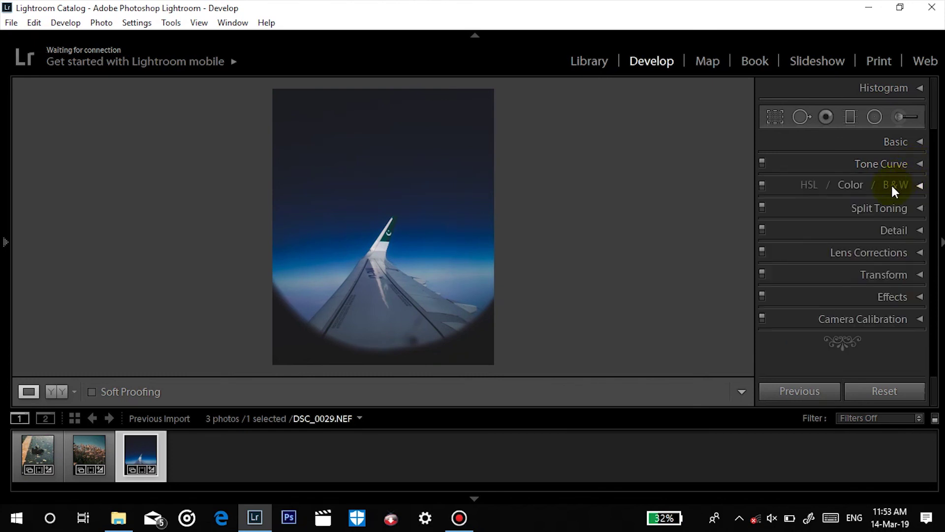
- Fine-tune the blue range's saturation and hue in the color adjustments
left_click(854, 184)
left_click(856, 206)
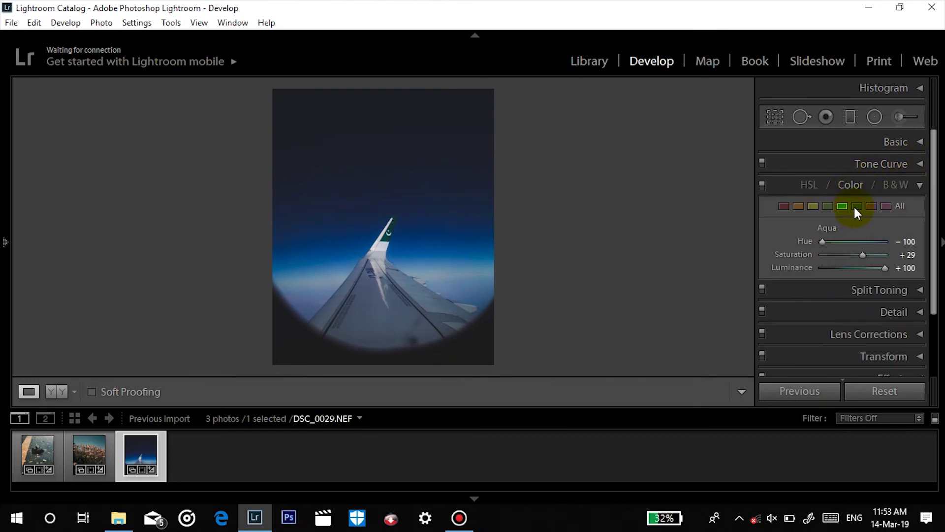
mouse_move(856, 255)
left_mouse_down()
mouse_move(835, 258)
mouse_move(852, 246)
left_mouse_up()
left_click(919, 186)
- Warm the wing photo's white balance to a temperature of 6762
left_click(910, 143)
left_click_drag(840, 203, 849, 202)
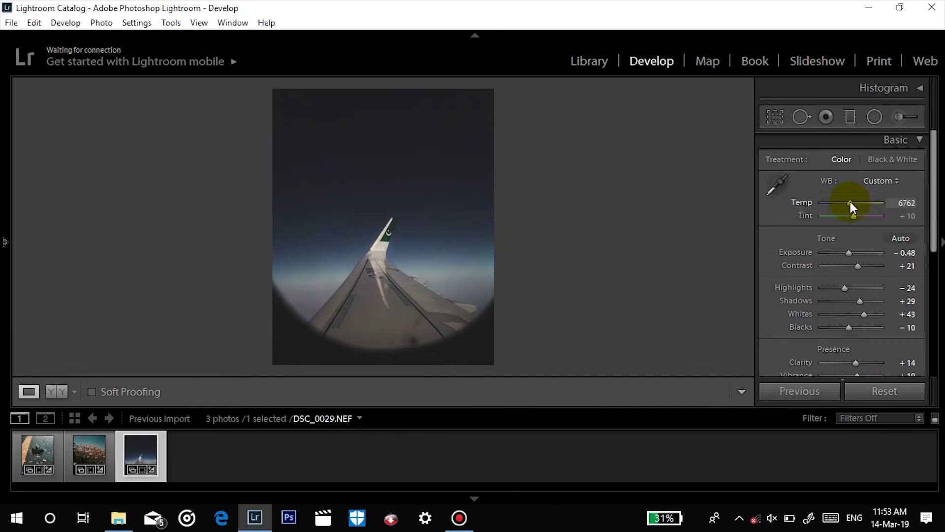
left_click(911, 141)
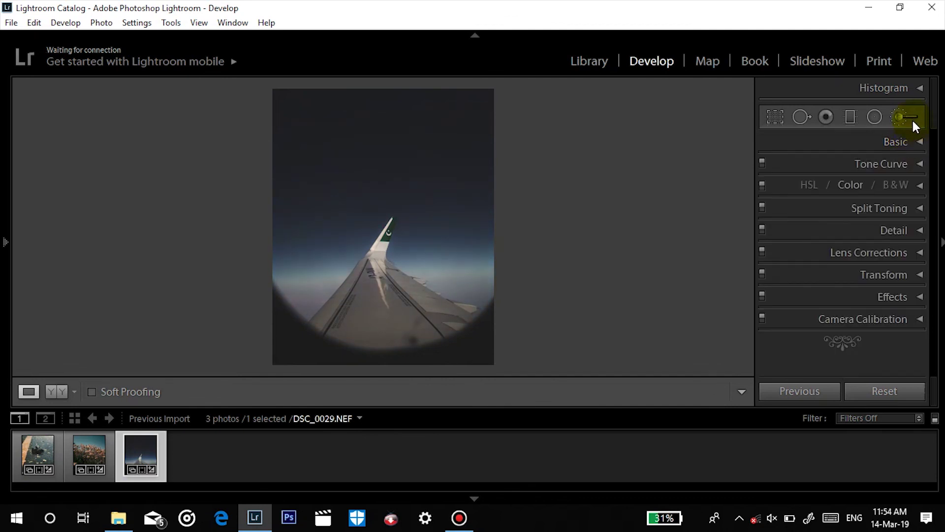
left_click(875, 118)
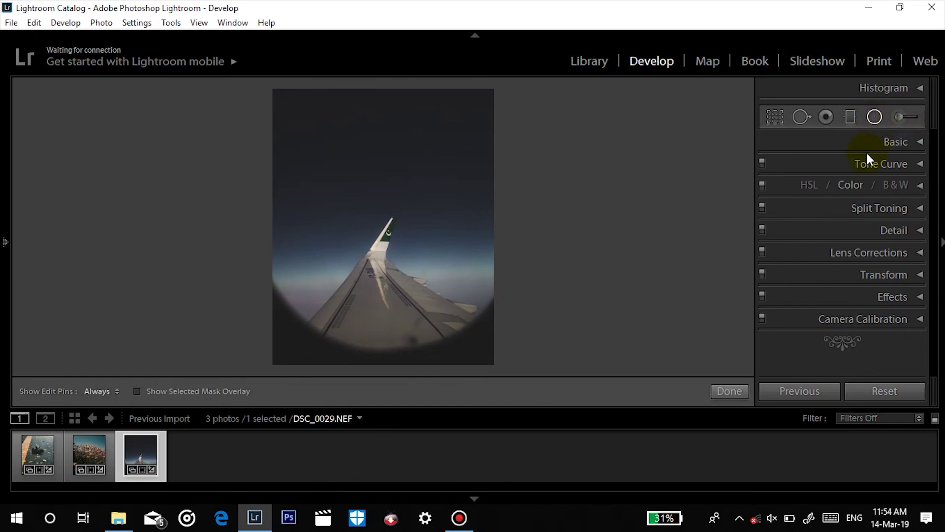
left_click(879, 122)
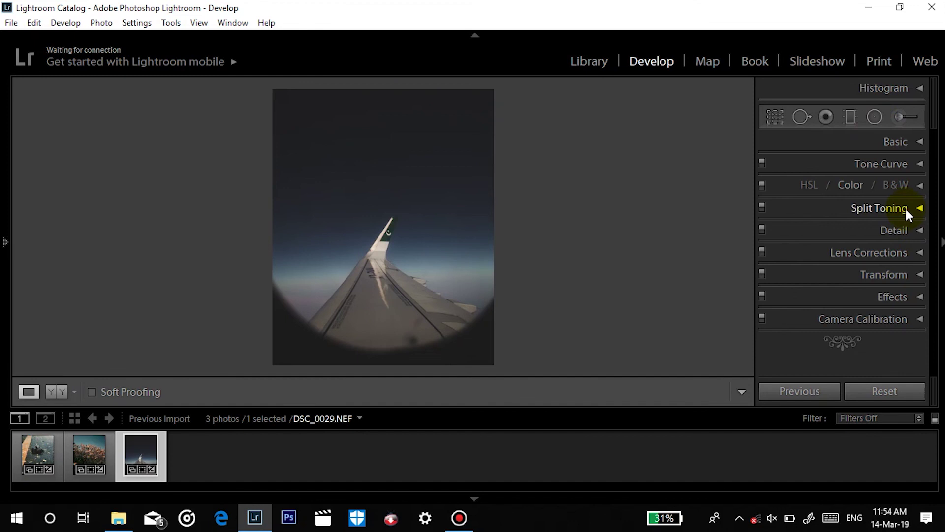
- Tint the split toning highlights yellow with hue 62 and saturation 29
left_click(905, 208)
left_click(881, 229)
mouse_move(821, 251)
left_mouse_down()
mouse_move(694, 246)
mouse_move(733, 271)
mouse_move(722, 278)
left_mouse_up()
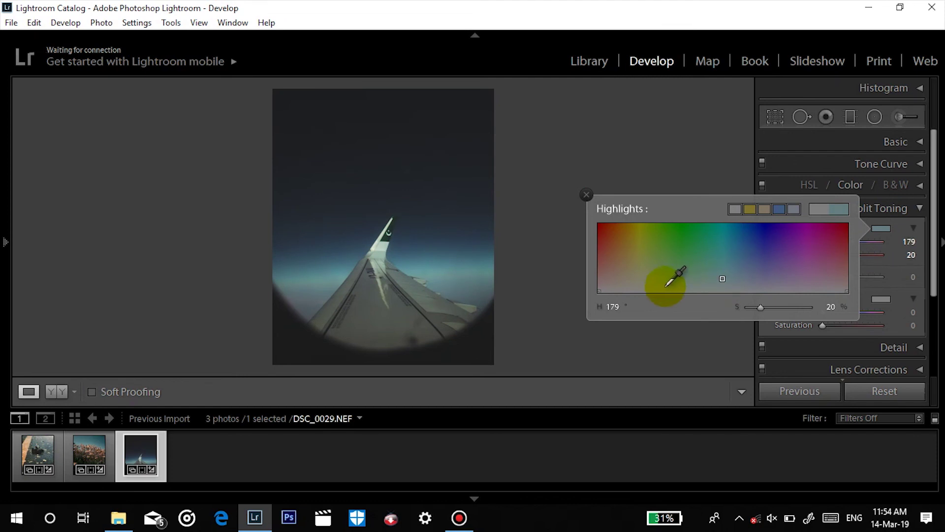
left_click_drag(649, 284, 641, 272)
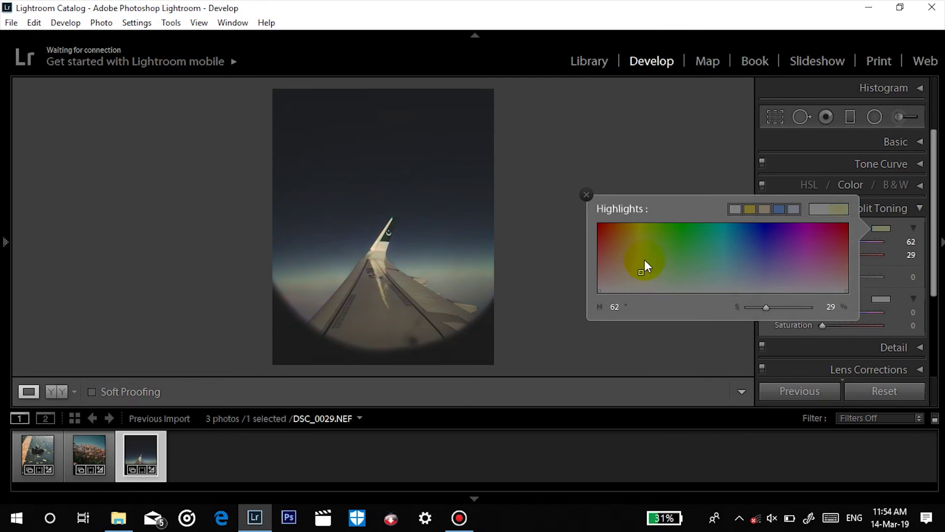
left_click(661, 160)
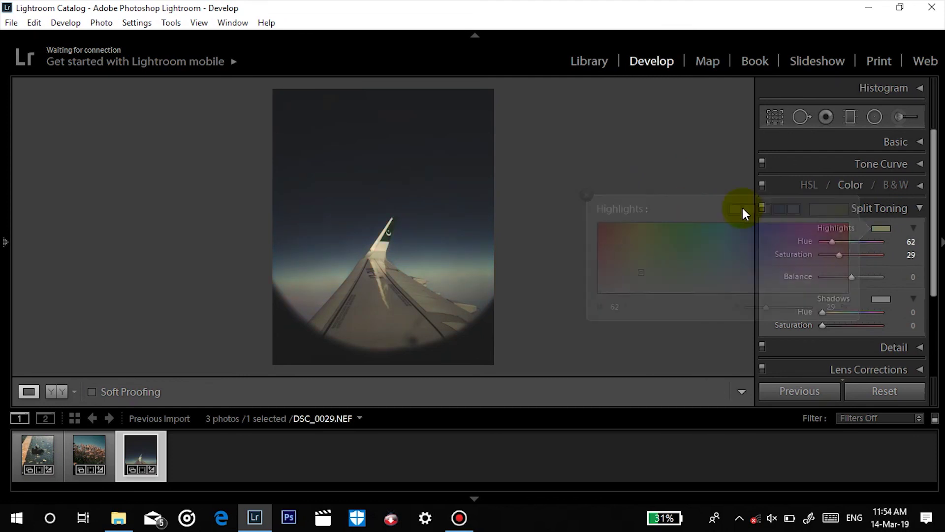
- Give the split toning shadows a faint blue tint
left_click(881, 299)
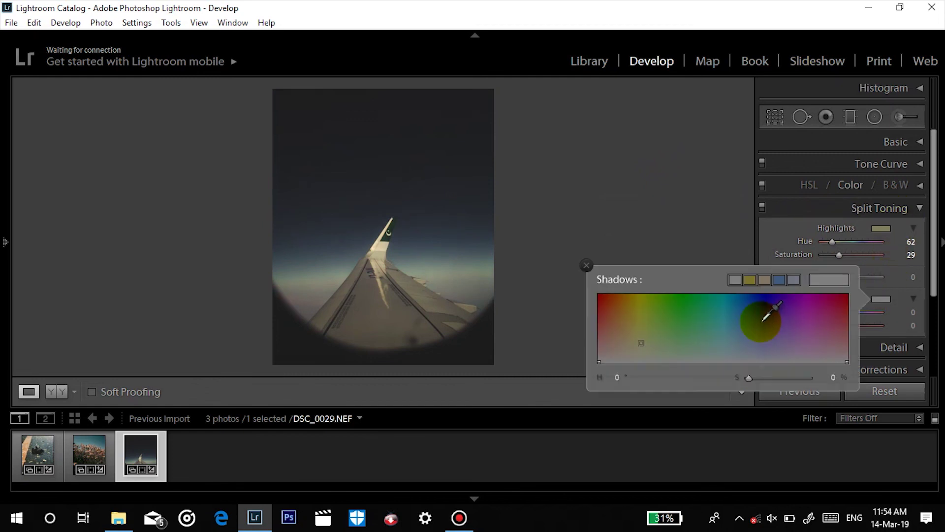
left_click_drag(755, 352, 766, 359)
left_click(709, 238)
left_click(918, 208)
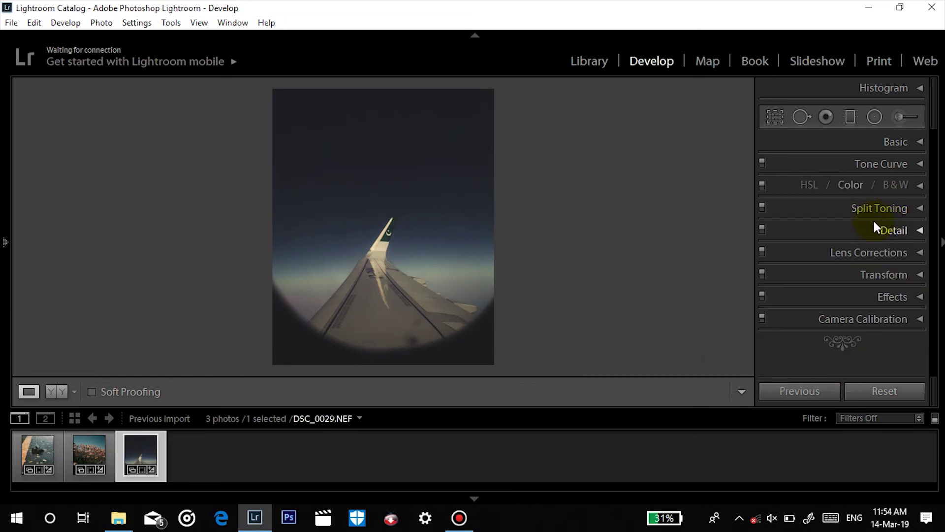
- Set the camera calibration primary hues to red −31, green +40 and blue −19
left_click(902, 320)
mouse_move(853, 221)
left_mouse_down()
mouse_move(826, 226)
mouse_move(867, 222)
mouse_move(859, 235)
left_mouse_up()
key("ctrl+z")
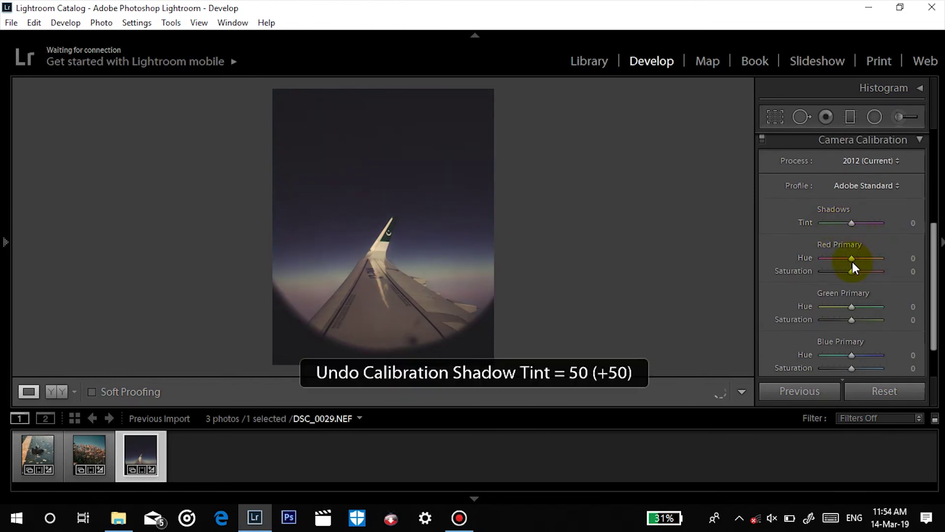
left_click_drag(852, 355, 845, 359)
mouse_move(852, 306)
left_mouse_down()
mouse_move(868, 307)
mouse_move(844, 308)
mouse_move(866, 307)
left_mouse_up()
left_click_drag(853, 258, 843, 258)
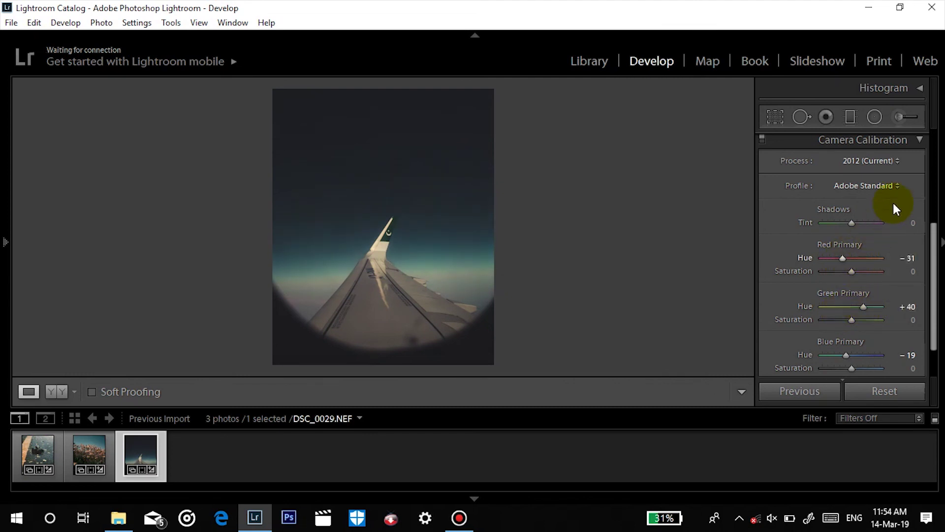
left_click(912, 141)
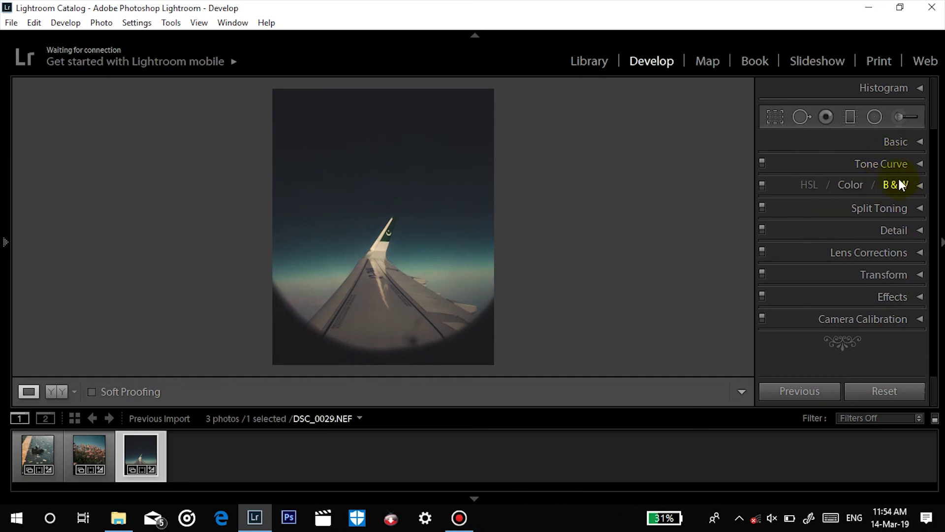
left_click(874, 117)
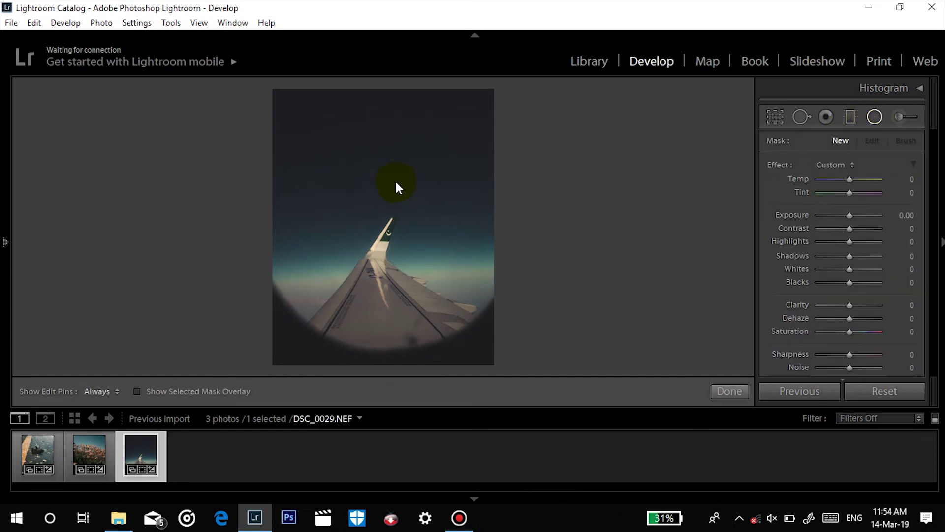
left_click_drag(382, 235, 511, 348)
left_click_drag(850, 215, 844, 214)
key("ctrl+z")
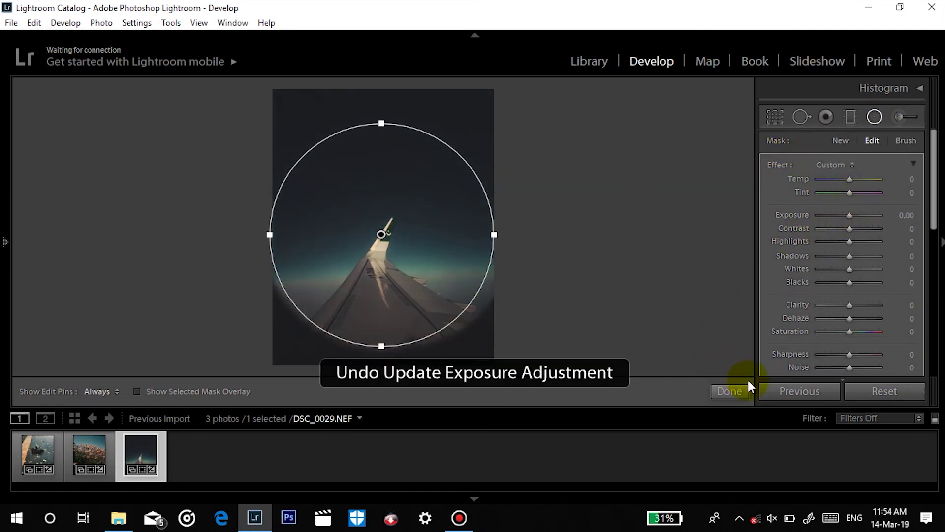
left_click(734, 390)
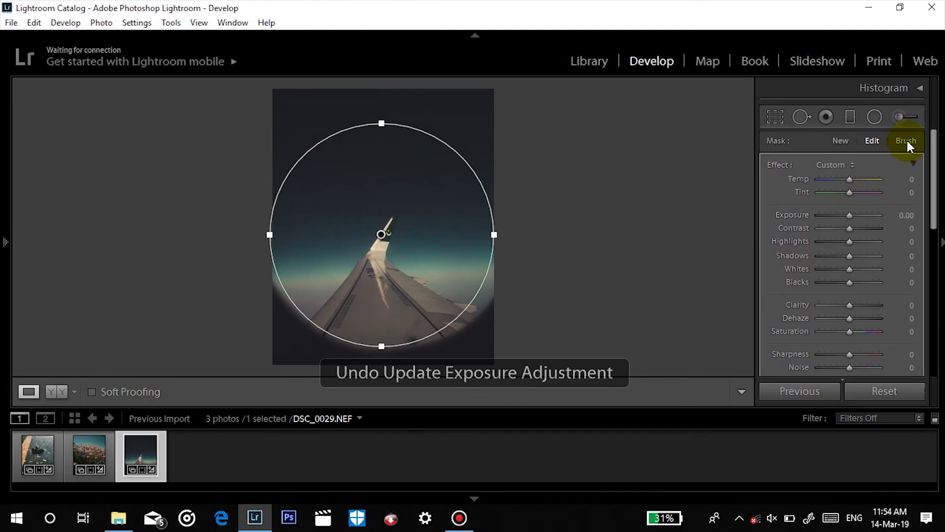
key("ctrl+z")
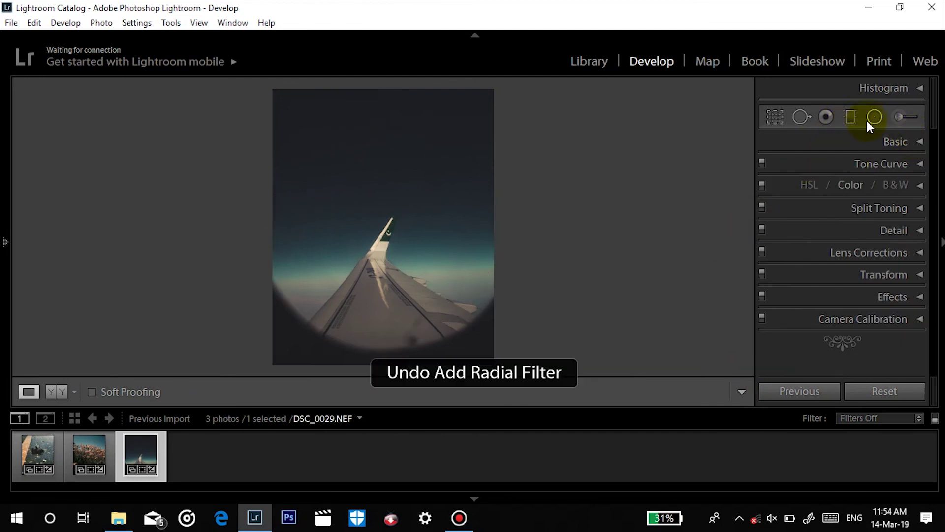
left_click(875, 116)
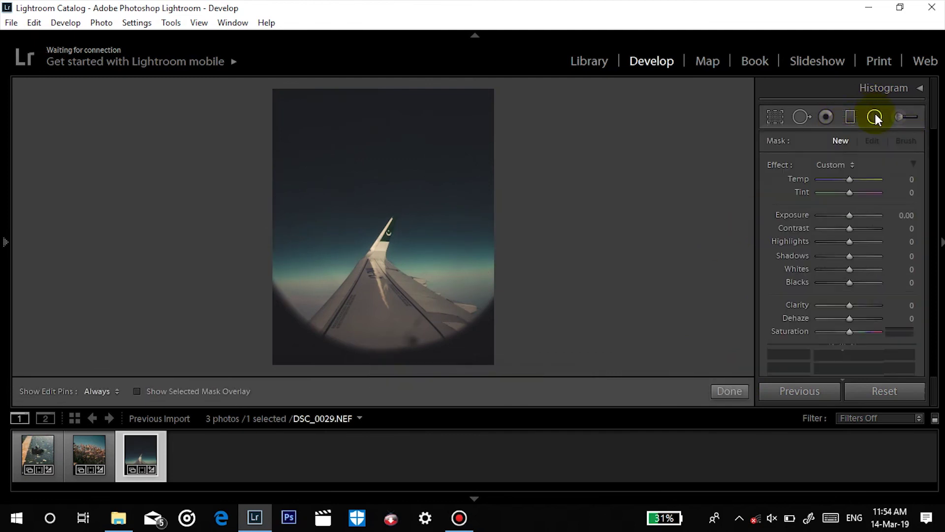
- Add a graduated filter from the photo's lower edge upward with exposure 0.41, contrast 38, highlights −24, shadows 31, clarity 15 and sharpness 13
left_click(852, 115)
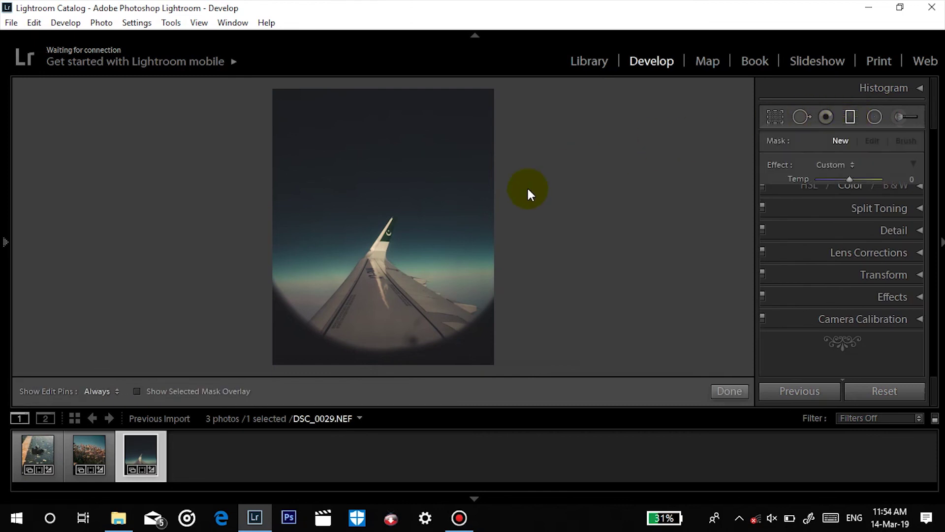
mouse_move(392, 358)
left_mouse_down()
mouse_move(401, 238)
mouse_move(391, 156)
left_mouse_up()
left_click(855, 217)
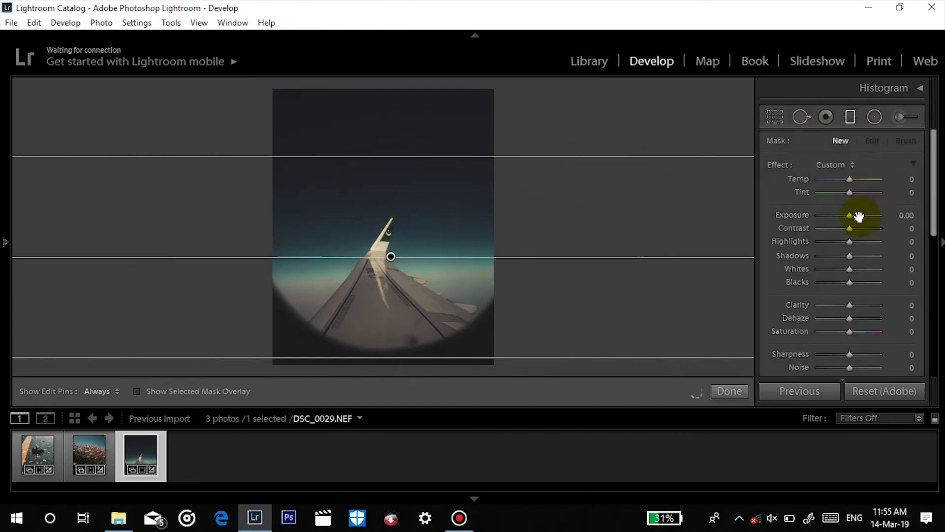
left_click_drag(855, 218, 854, 305)
key("ctrl+z")
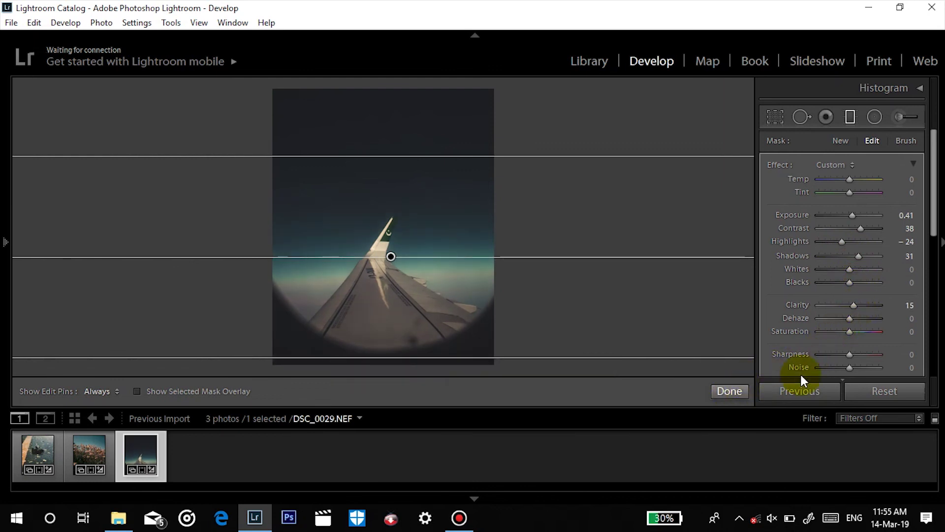
left_click_drag(849, 354, 853, 354)
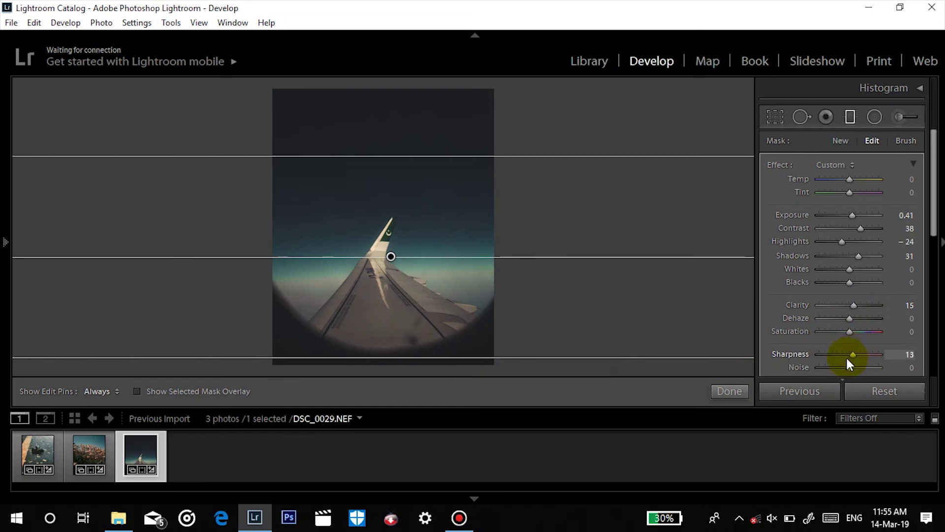
left_click(729, 391)
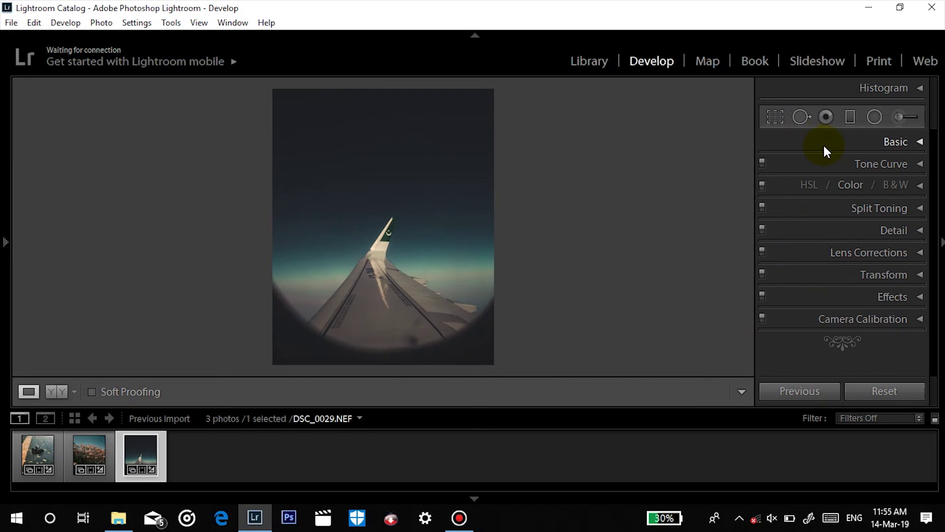
- Check the wing photo against its unedited state and compare all three photos in the side-by-side before and after view
left_click(884, 392)
key("ctrl+z")
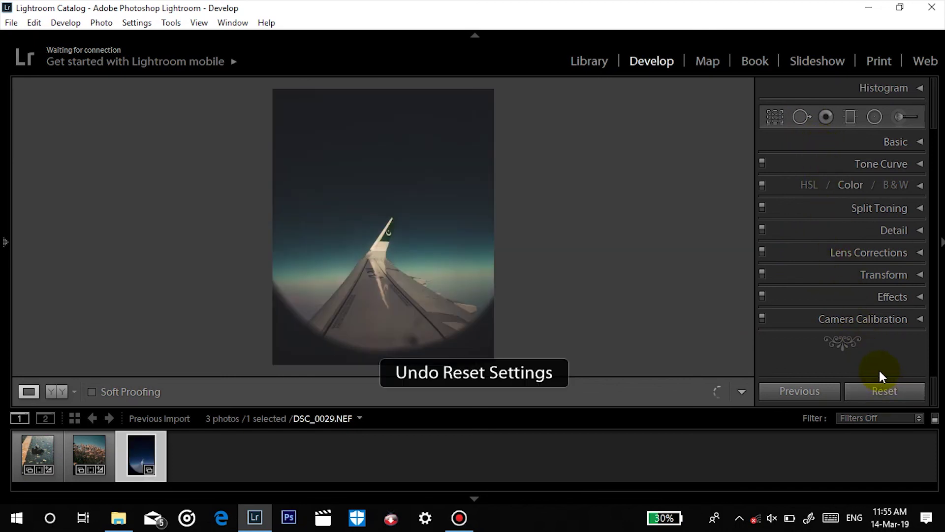
left_click(43, 455)
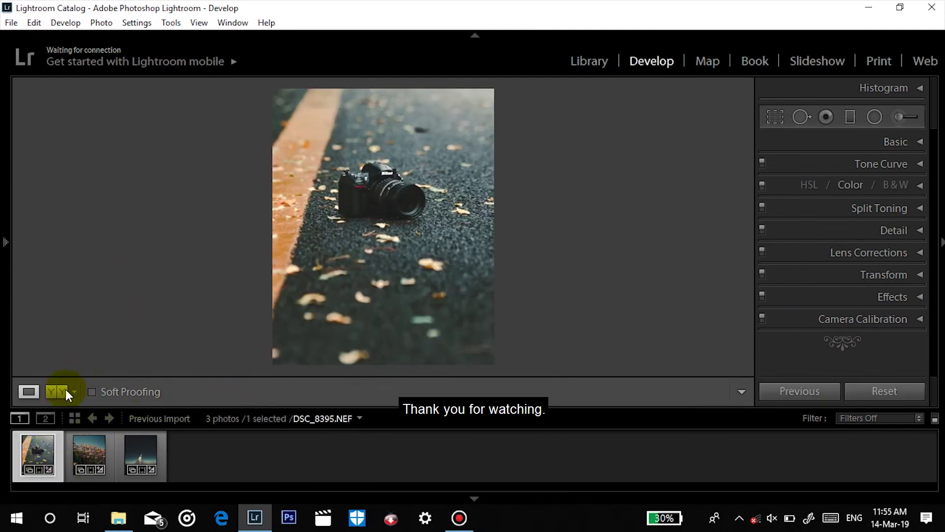
left_click(55, 392)
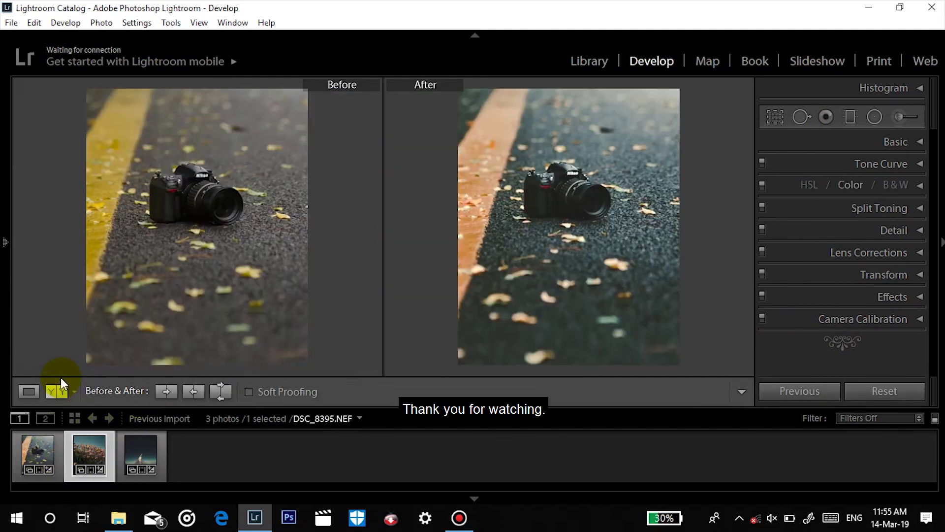
key("Right")
key("Right")
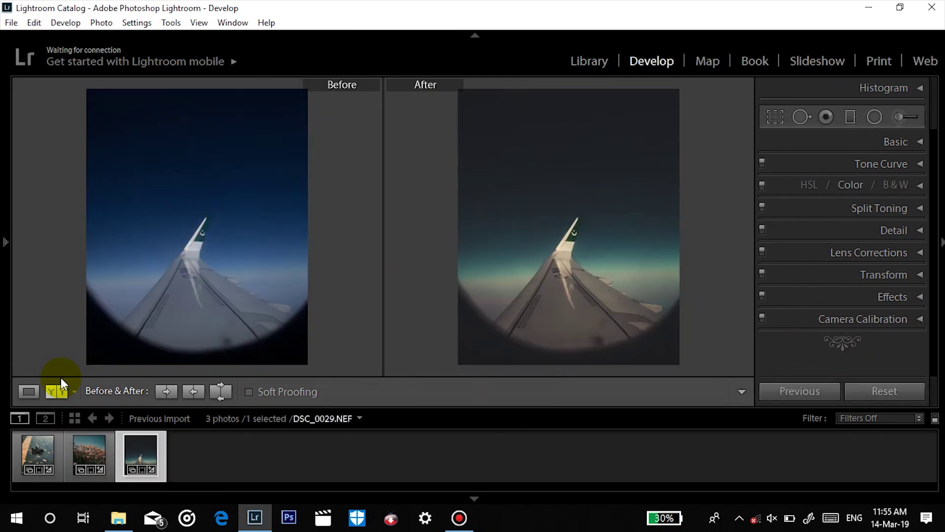